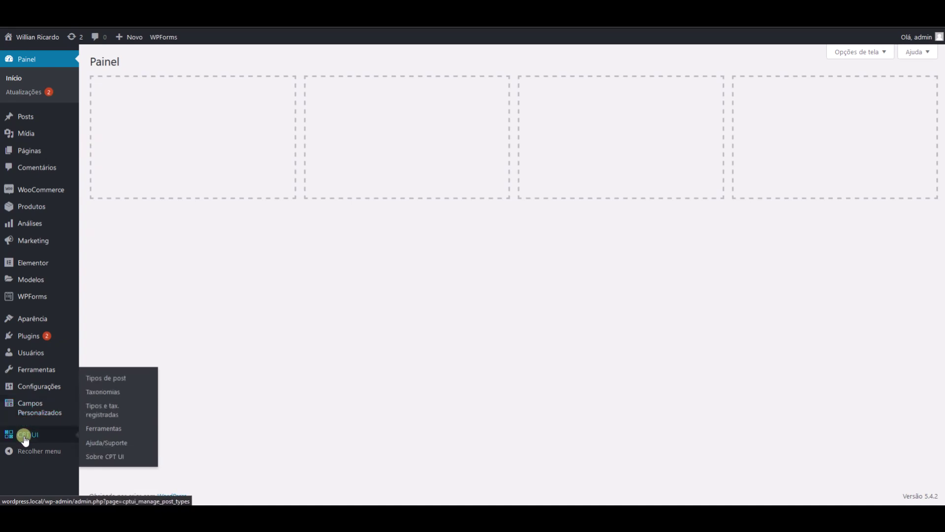
- Open the CPT UI 'Tipos de post' page to add a new post type
click(112, 379)
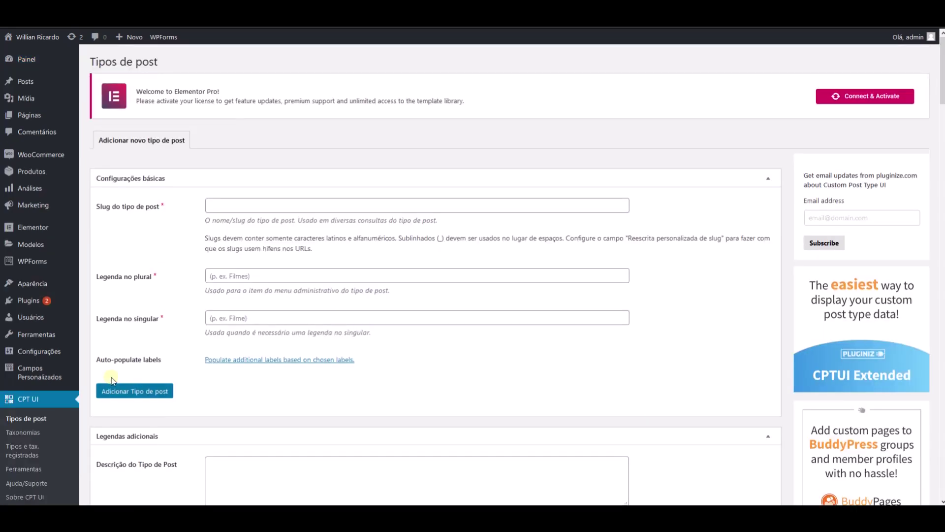
- Enter depoimentos as the post type slug, replacing the earlier test characters
click(248, 207)
text(depoimentos)
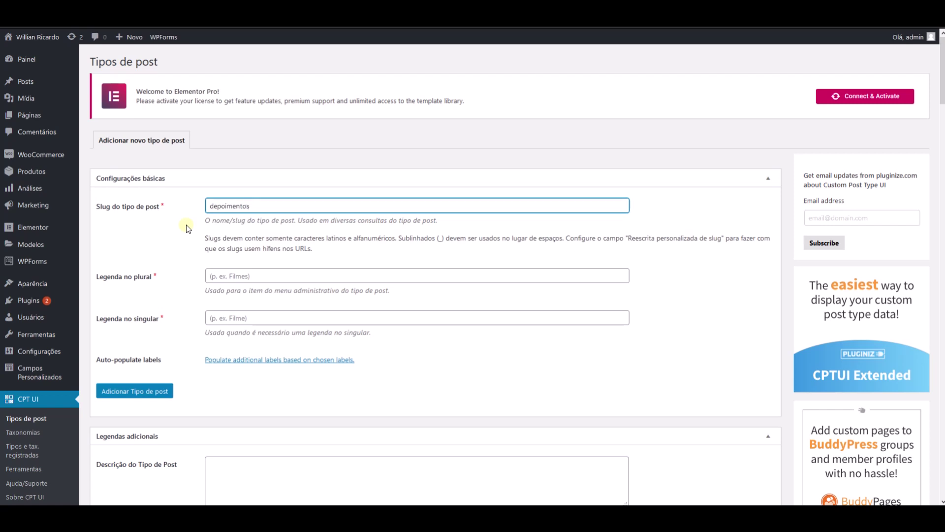
text(______)
key(BackSpace)
key(BackSpace)
key(BackSpace)
key(BackSpace)
key(BackSpace)
key(BackSpace)
text(qqqqqqqqq)
key(BackSpace)
key(BackSpace)
key(BackSpace)
key(BackSpace)
key(BackSpace)
key(BackSpace)
key(BackSpace)
key(BackSpace)
key(BackSpace)
key(BackSpace)
key(BackSpace)
key(BackSpace)
key(BackSpace)
key(BackSpace)
key(BackSpace)
key(BackSpace)
key(BackSpace)
key(BackSpace)
key(BackSpace)
key(BackSpace)
text(_______________)
key(ctrl+a)
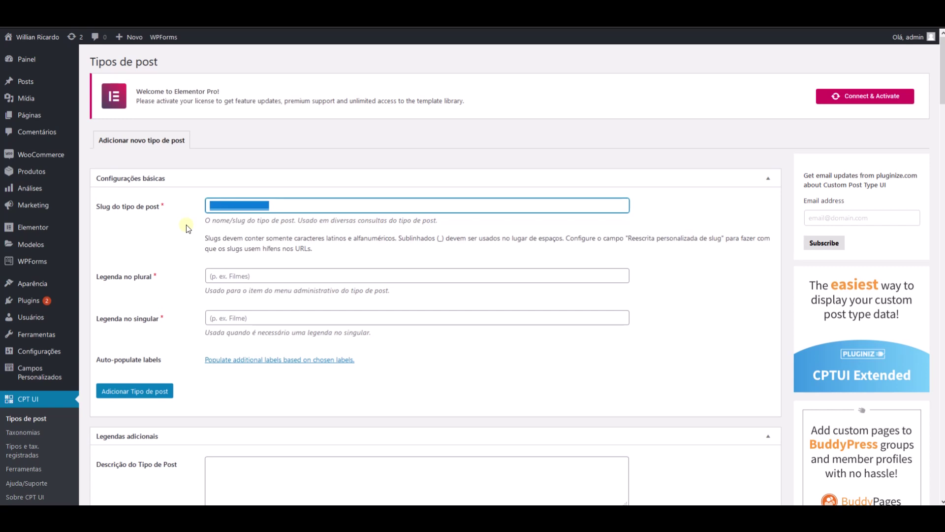
text(de)
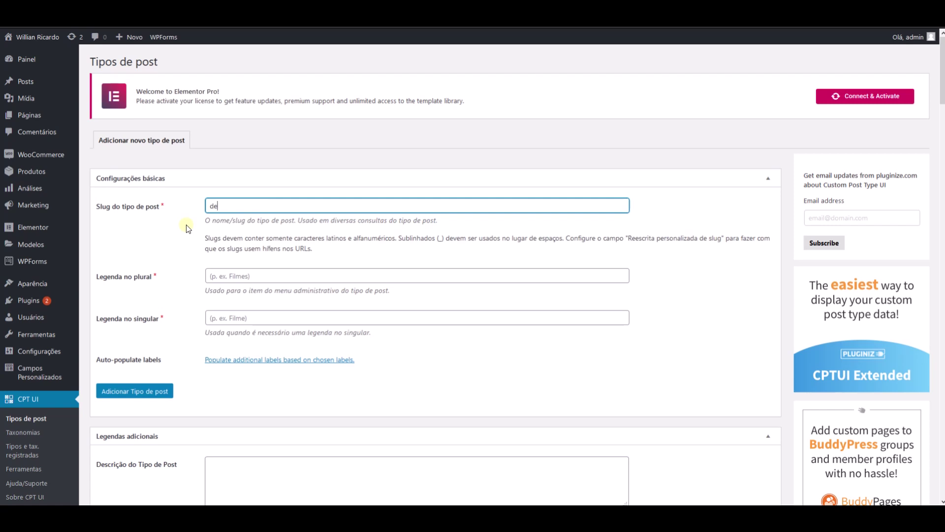
text(poimentos)
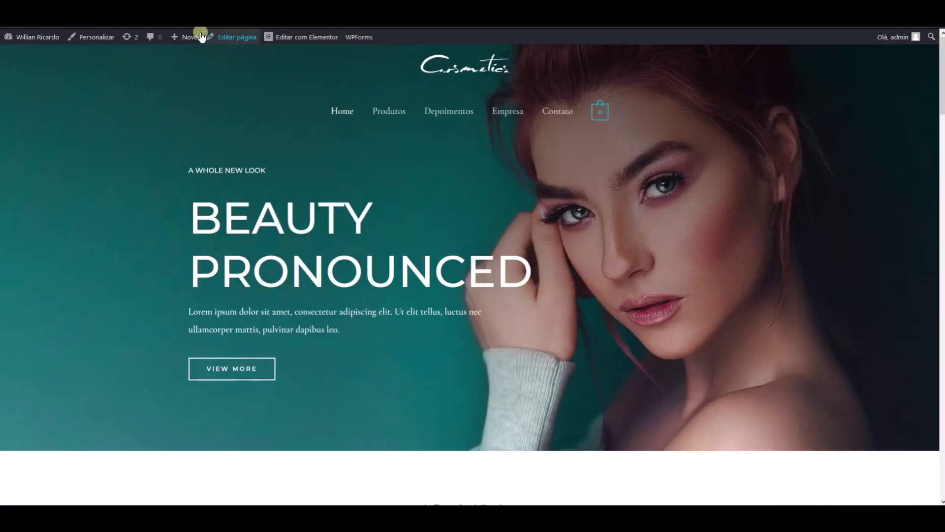
- Visit wordpress.local/depoimentos in the browser, then return to the post type form
key(ctrl+l)
text(wordpress.local/depoimentos)
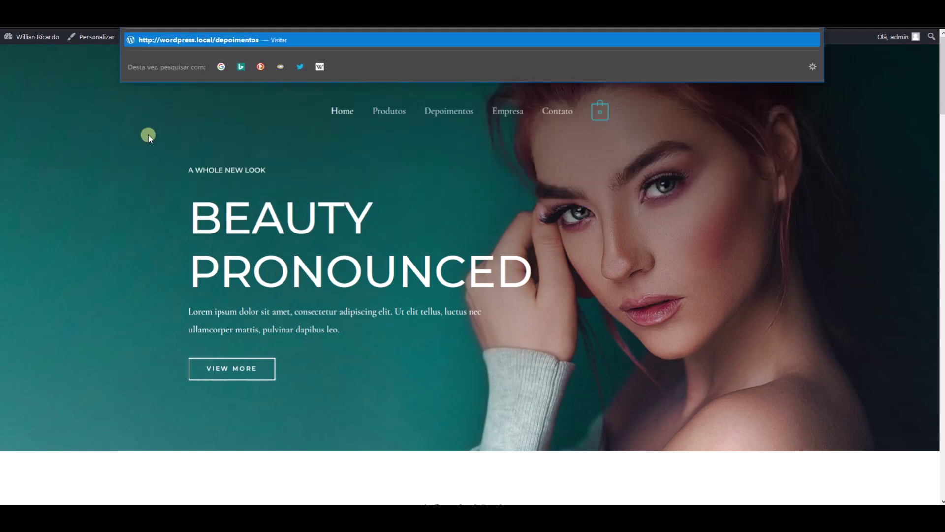
key(Return)
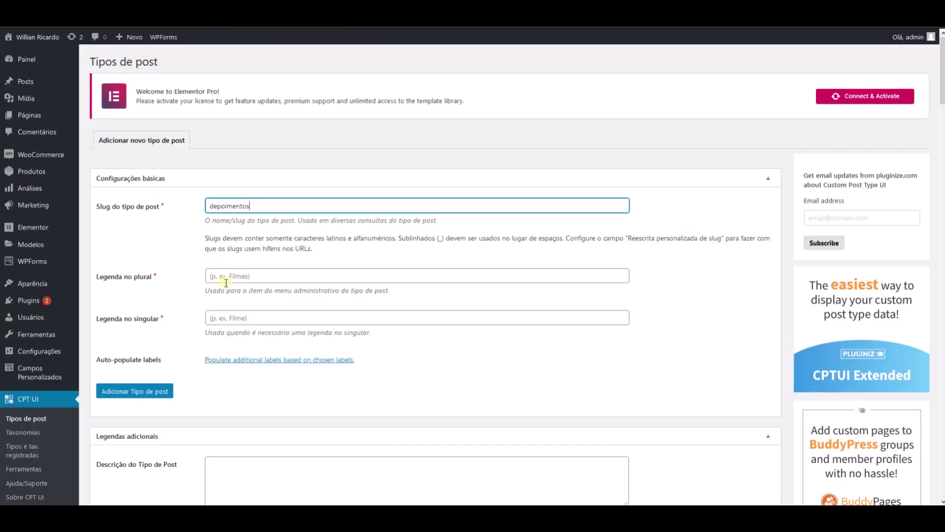
click(226, 281)
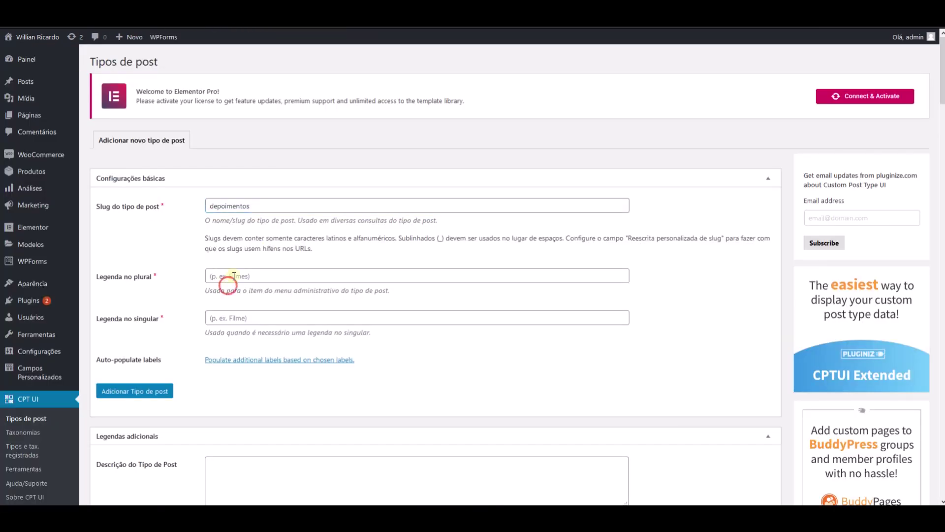
- Enter Depoimentos as both the plural and singular labels
text(Depois)
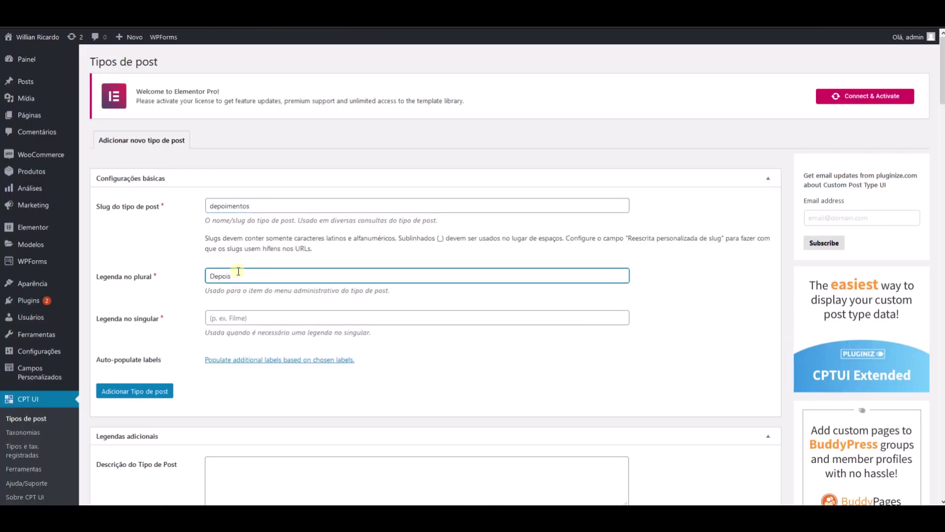
key(BackSpace)
text(mentos)
key(Tab)
text(Dep)
text(ooi)
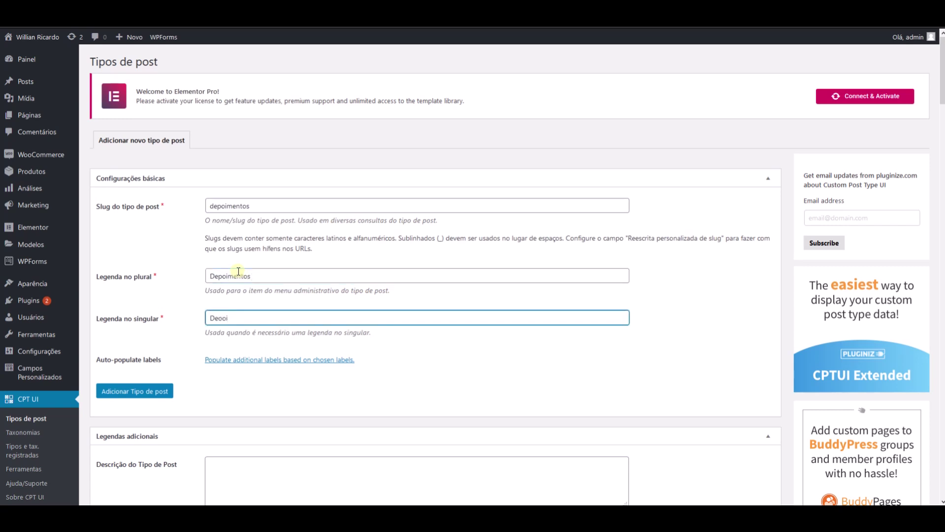
text(nmen)
key(BackSpace)
key(BackSpace)
key(BackSpace)
key(BackSpace)
text(mentos)
- Delete the stray junk text from the plural label so it reads Depoimentos
click(309, 281)
text(schjkhwsjkfHJJHH)
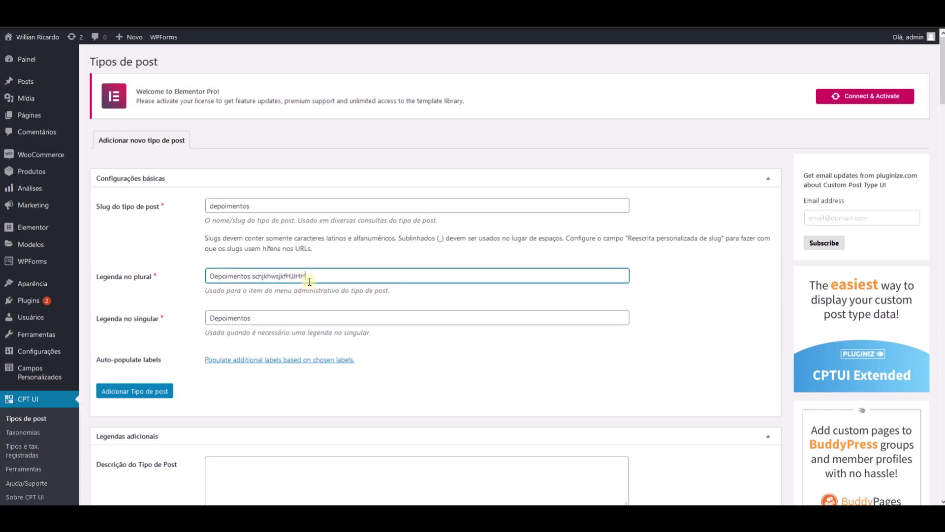
text(HS  shhs*/*//+)
drag(251, 276, 471, 293)
key(BackSpace)
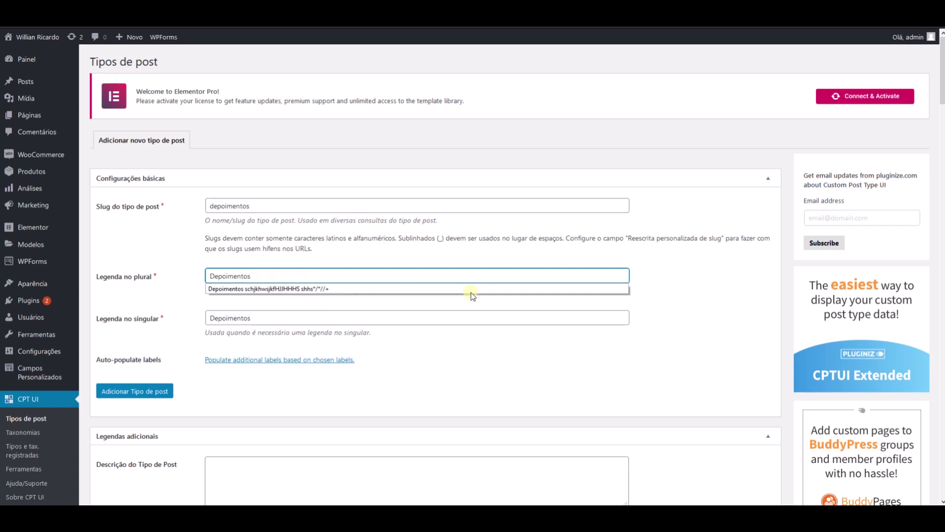
click(164, 274)
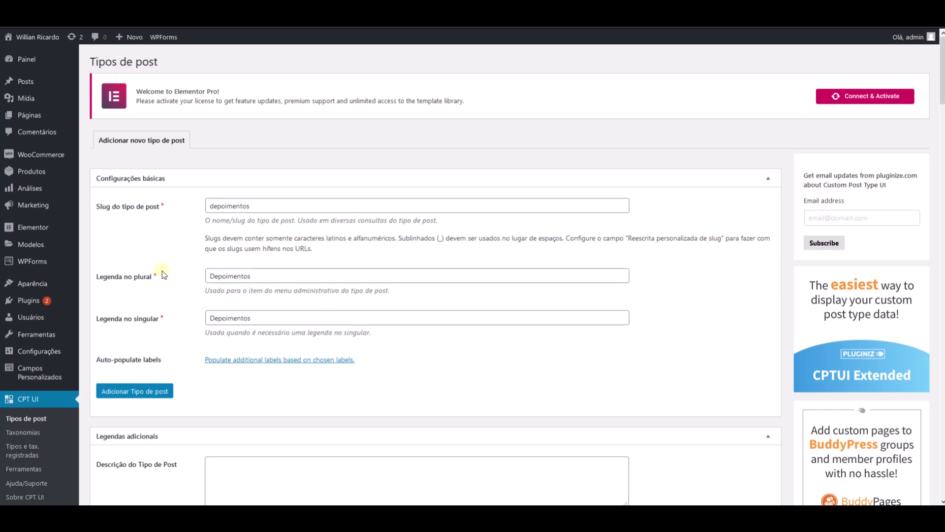
scroll(163, 274, down, 2)
- Collapse the 'Legendas adicionais' section of the post type form
scroll(143, 252, down, 2)
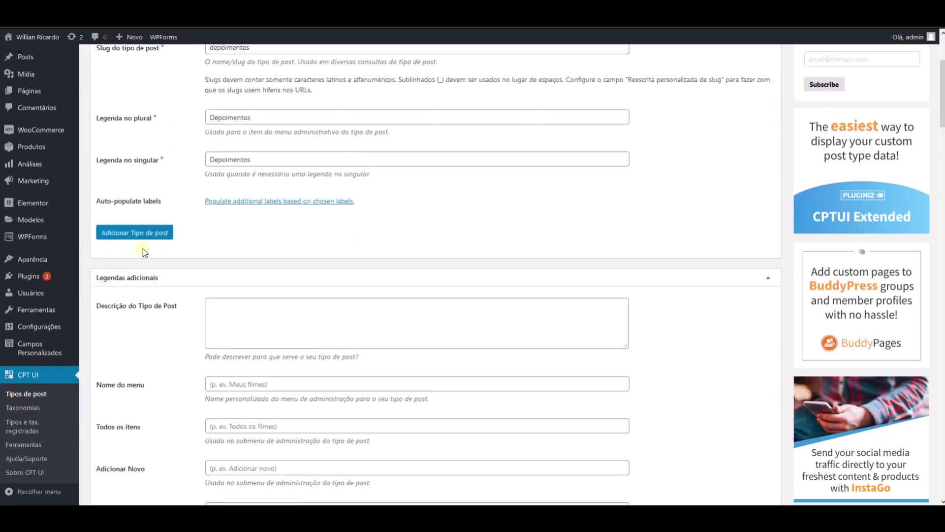
scroll(155, 224, up, 3)
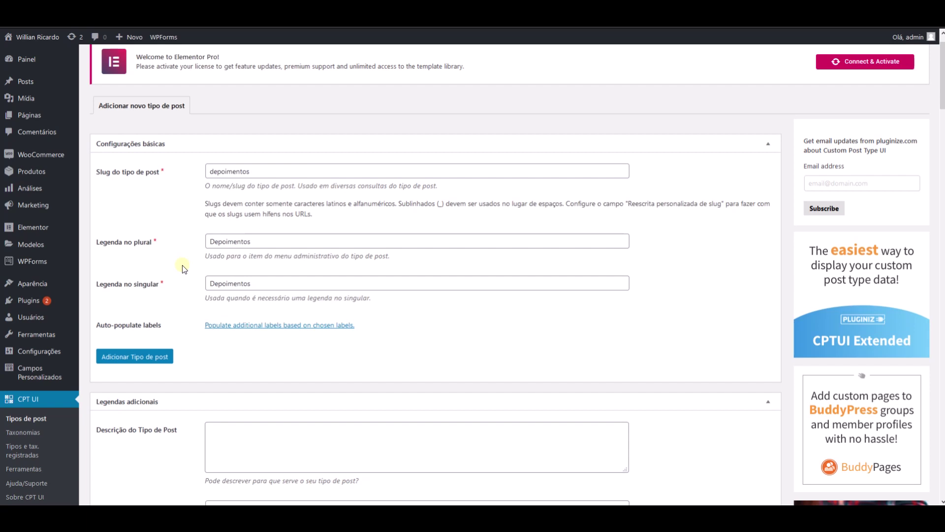
scroll(190, 179, down, 15)
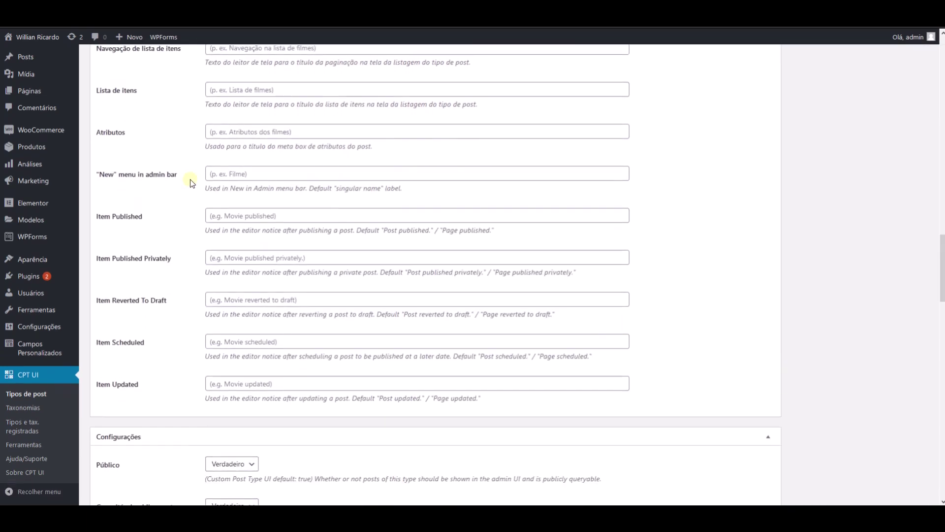
scroll(190, 179, down, 4)
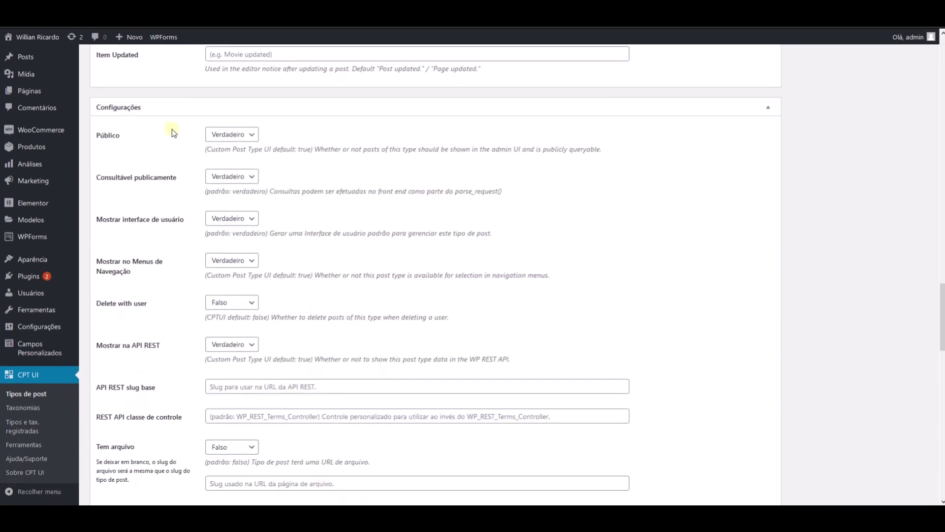
scroll(173, 129, up, 4)
scroll(172, 129, up, 15)
click(767, 183)
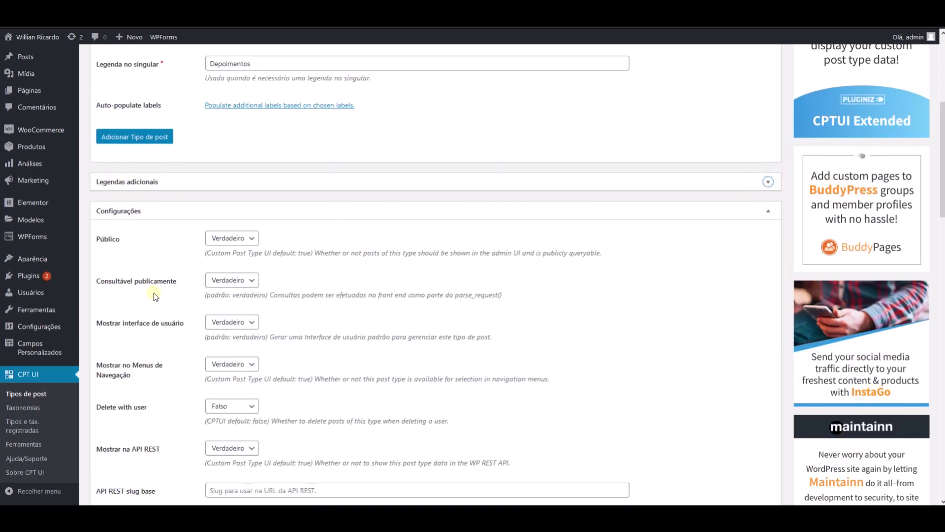
- Set 'Tem arquivo' to Verdadeiro so the post type has an archive
scroll(157, 285, down, 1)
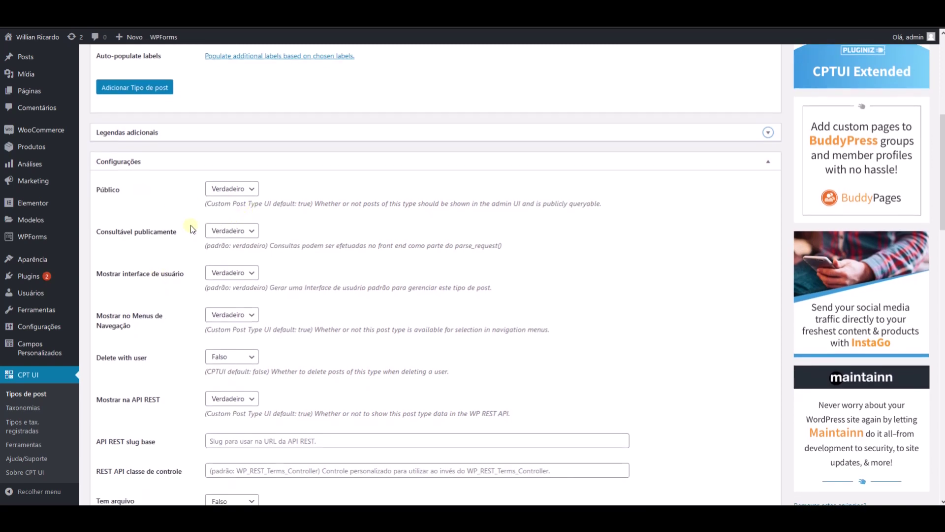
scroll(168, 302, down, 2)
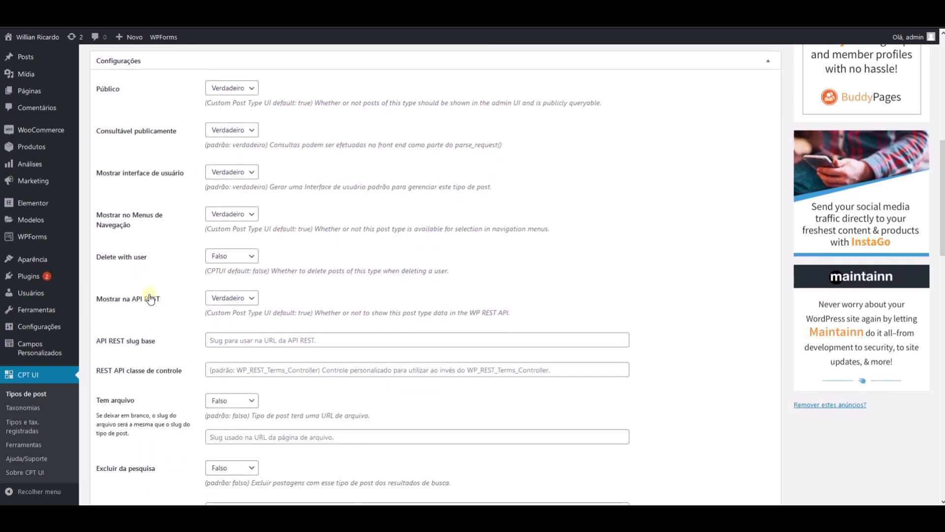
scroll(137, 307, down, 2)
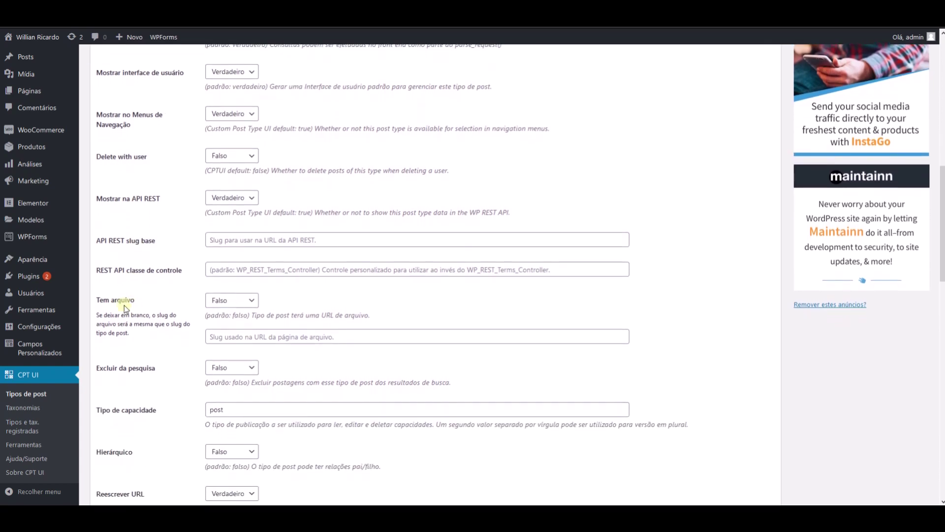
click(235, 302)
click(228, 319)
scroll(194, 344, down, 2)
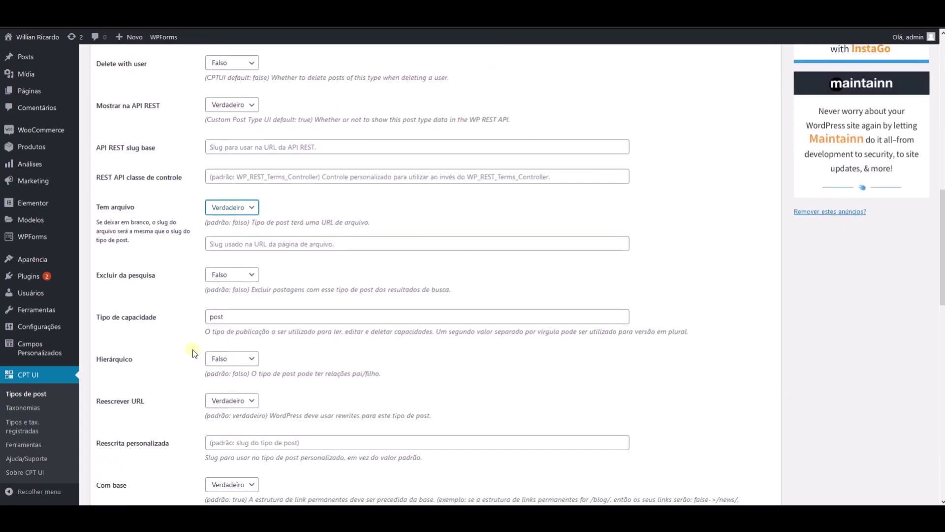
scroll(180, 320, down, 4)
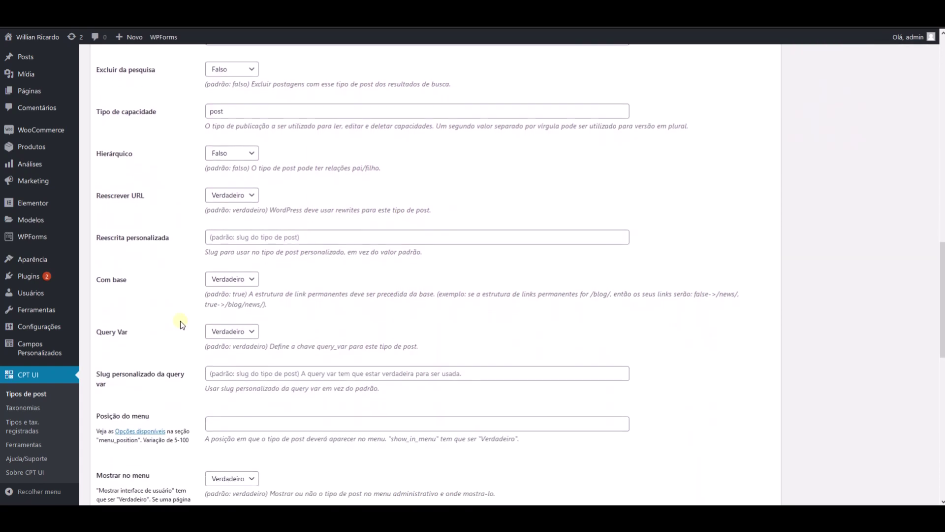
scroll(180, 320, down, 6)
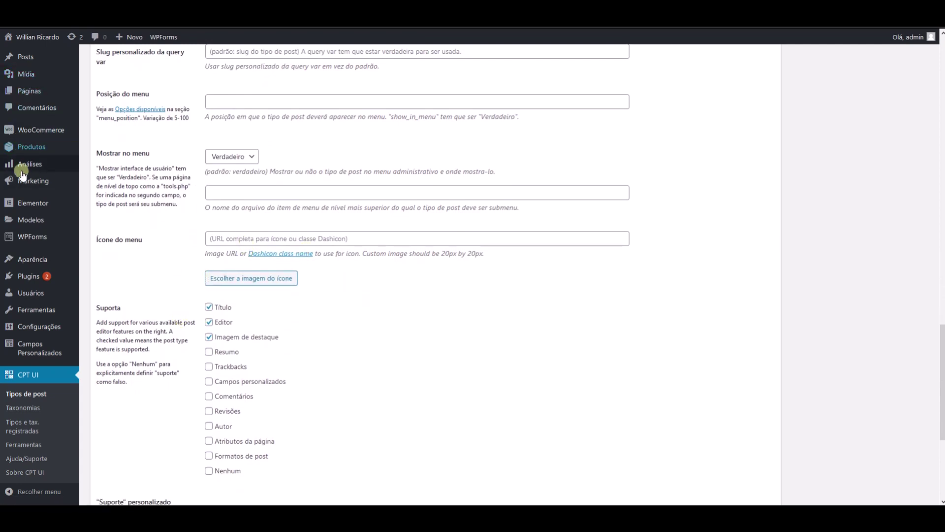
- Open the Dashicons reference, then check and dismiss the menu icon's image picker
click(279, 254)
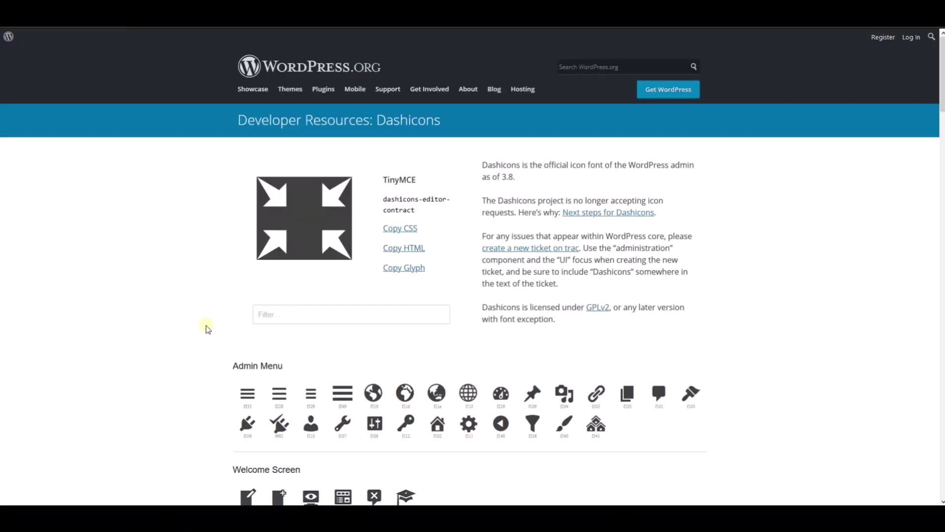
scroll(207, 327, down, 5)
scroll(207, 327, down, 7)
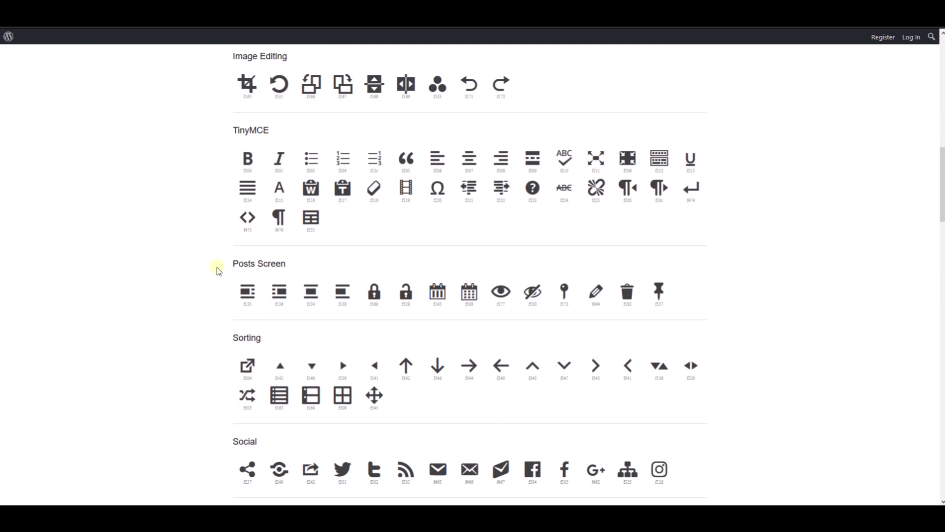
key(alt+Left)
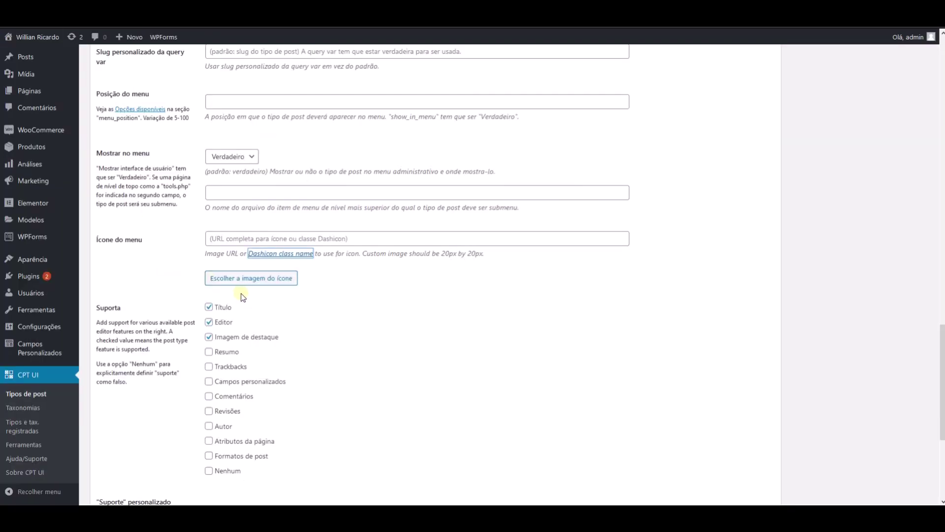
click(263, 279)
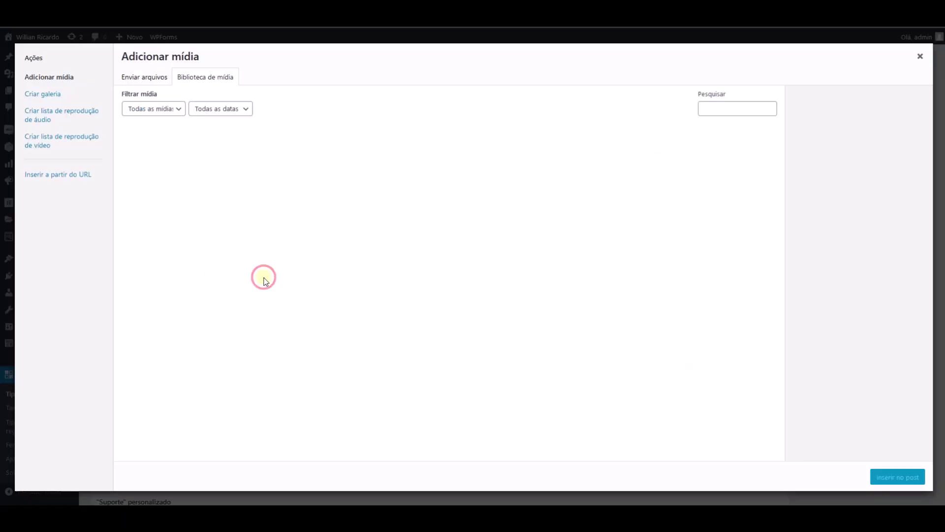
click(920, 56)
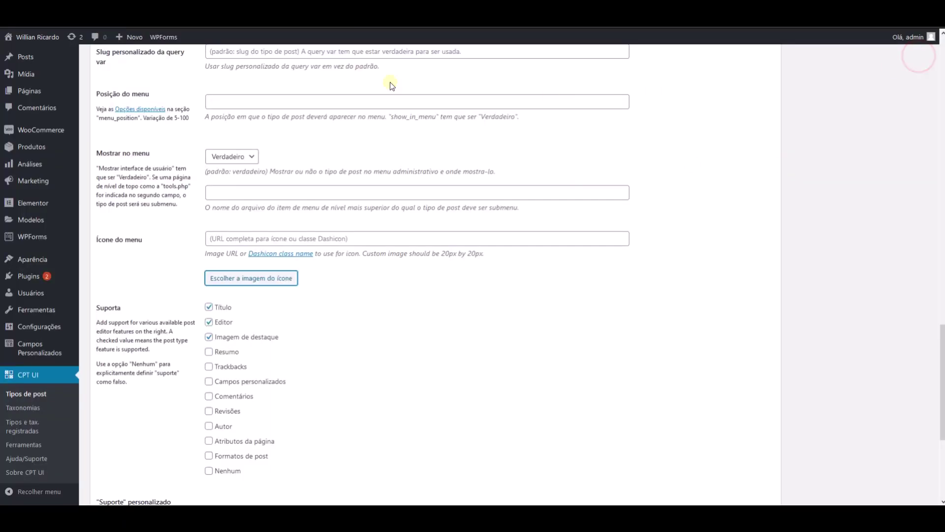
- Select the eye icon on Dashicons and copy its class name dashicons-visibility
key(alt+Right)
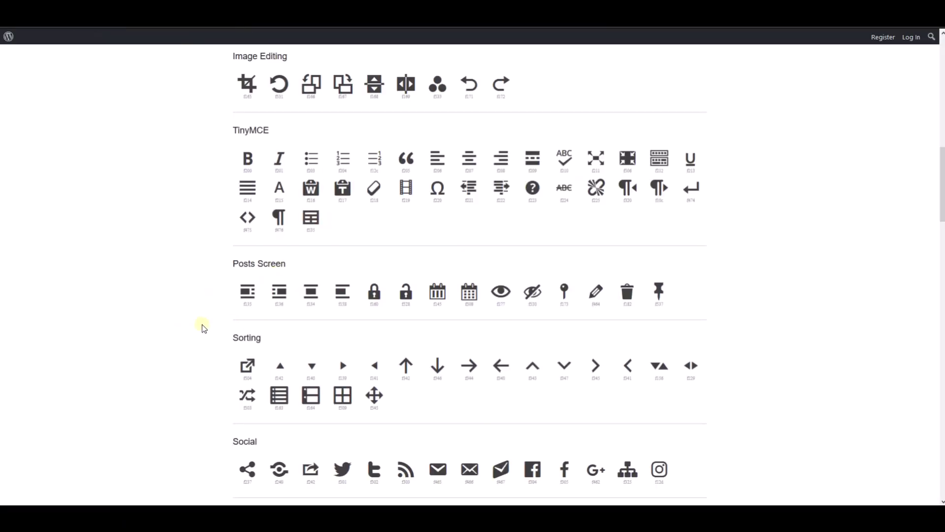
scroll(204, 327, down, 1)
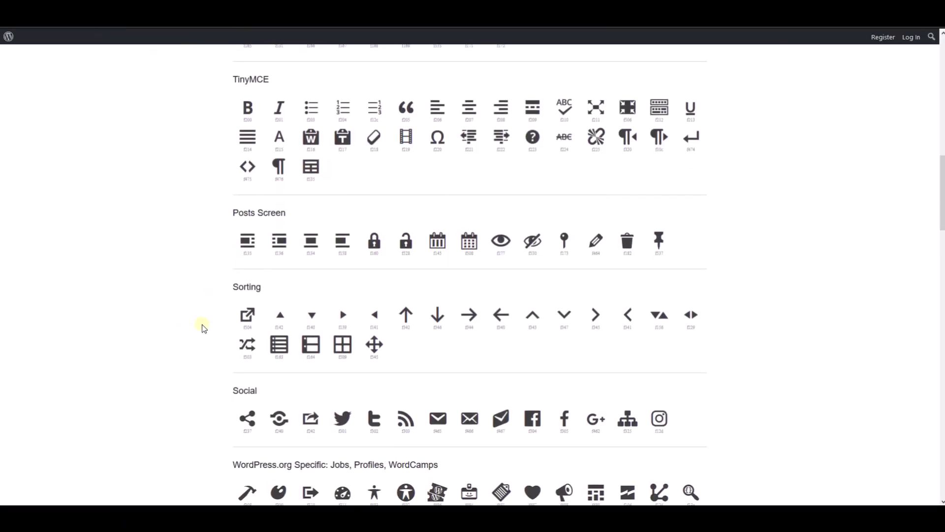
click(501, 240)
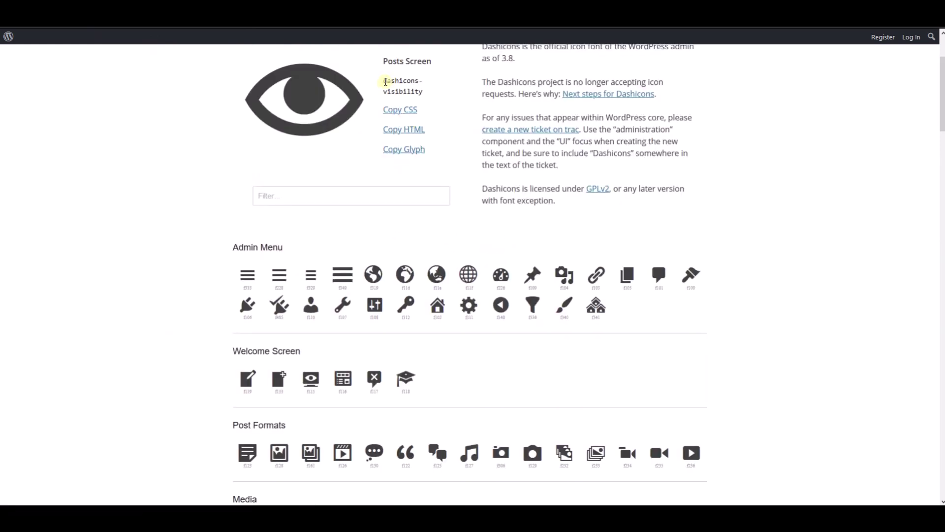
scroll(386, 95, up, 3)
drag(382, 198, 428, 210)
key(ctrl+c)
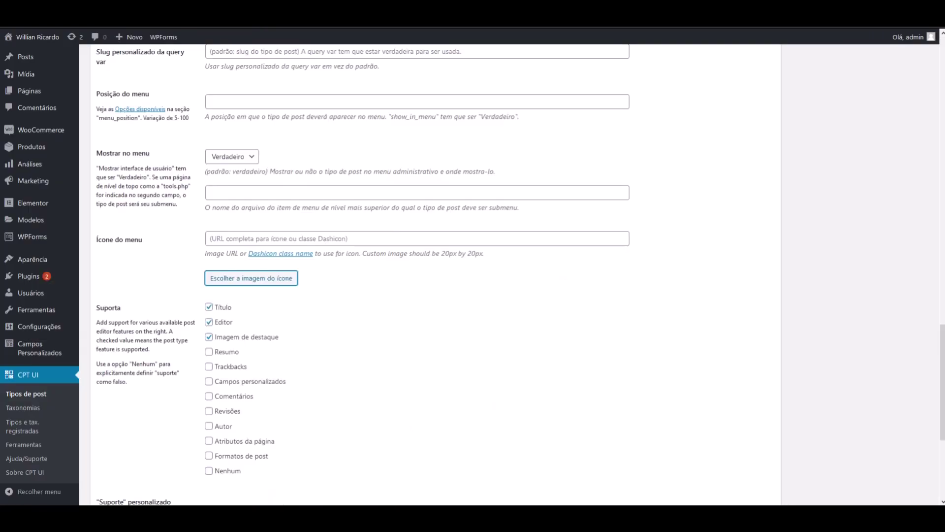
- Set the menu icon to dashicons-visibility and the menu position to 3
click(235, 239)
key(ctrl+v)
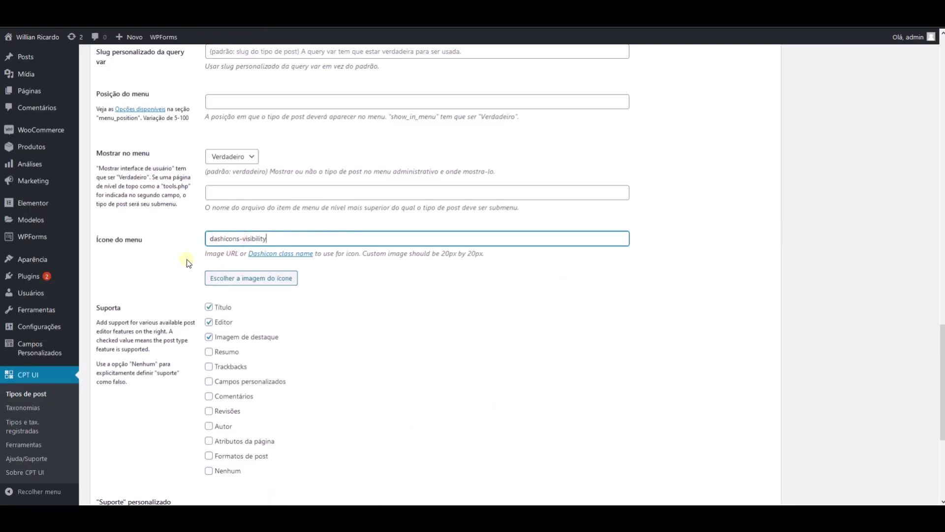
scroll(182, 236, up, 3)
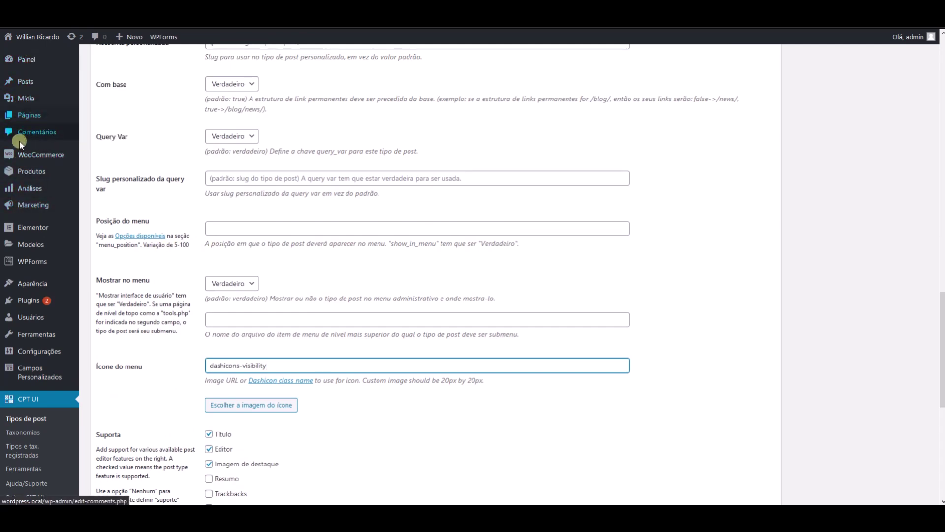
mouse_move(21, 261)
click(211, 229)
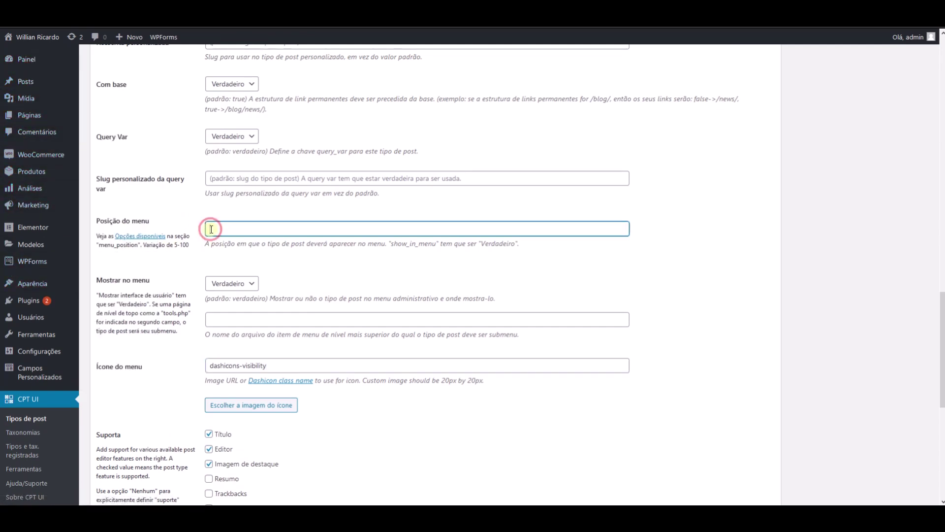
text(3)
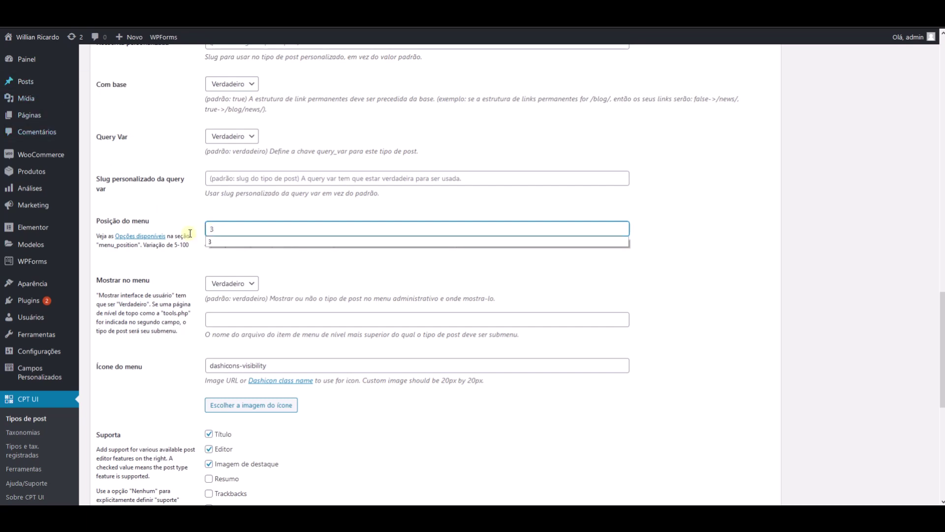
click(188, 217)
scroll(225, 397, down, 5)
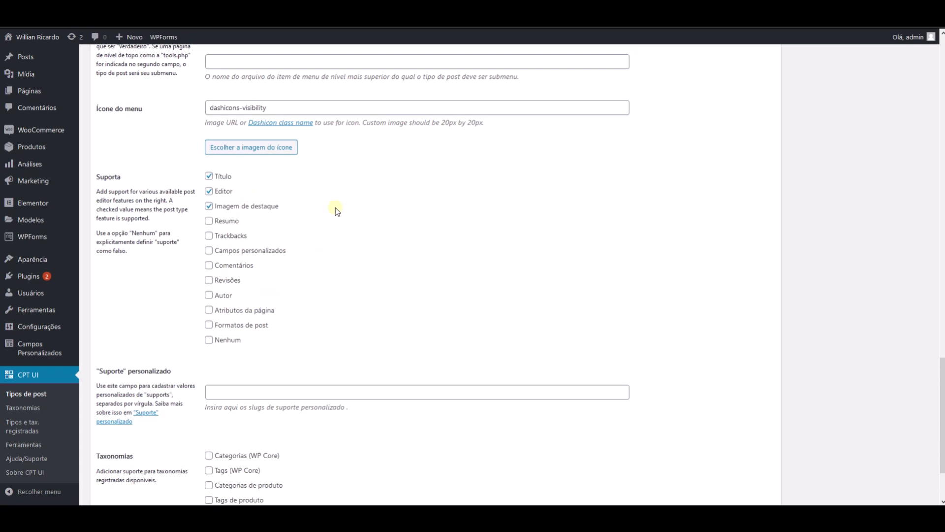
- Uncheck Imagem de destaque and Editor, leaving only Title, and submit the post type
click(208, 207)
click(209, 191)
scroll(178, 253, down, 1)
scroll(177, 253, down, 1)
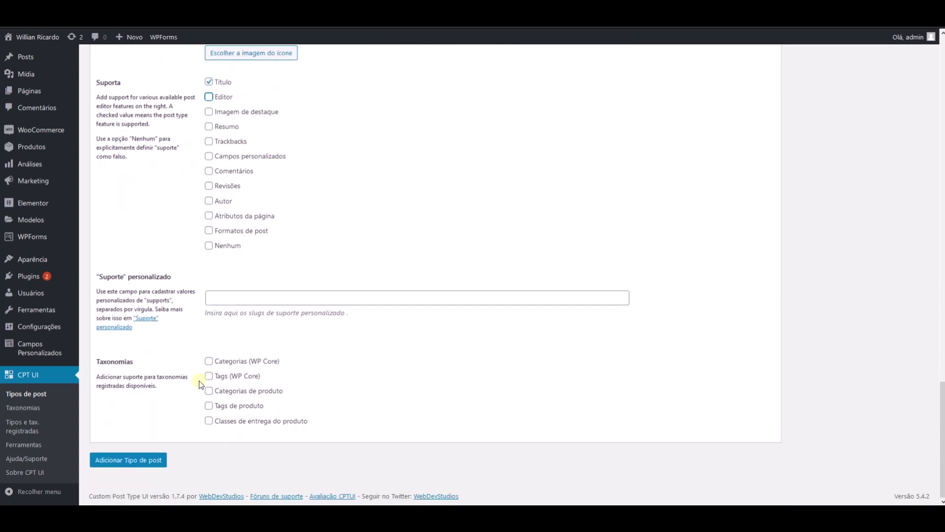
click(136, 467)
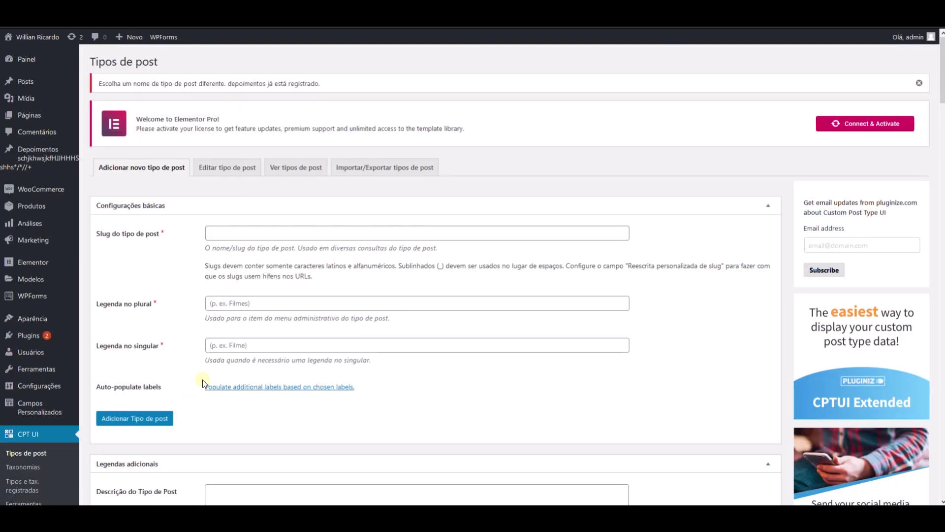
- Open the existing Depoimentos type for editing and remove stray characters from its plural label
click(77, 163)
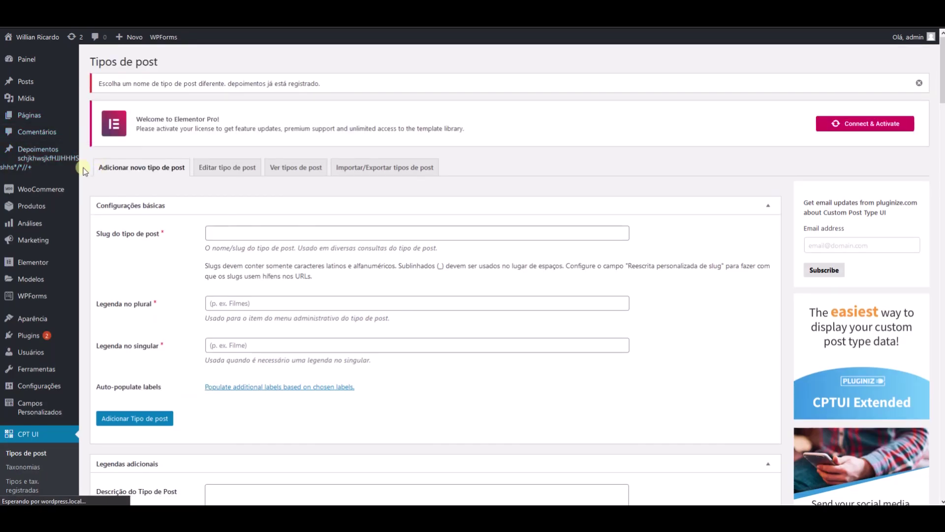
mouse_move(49, 160)
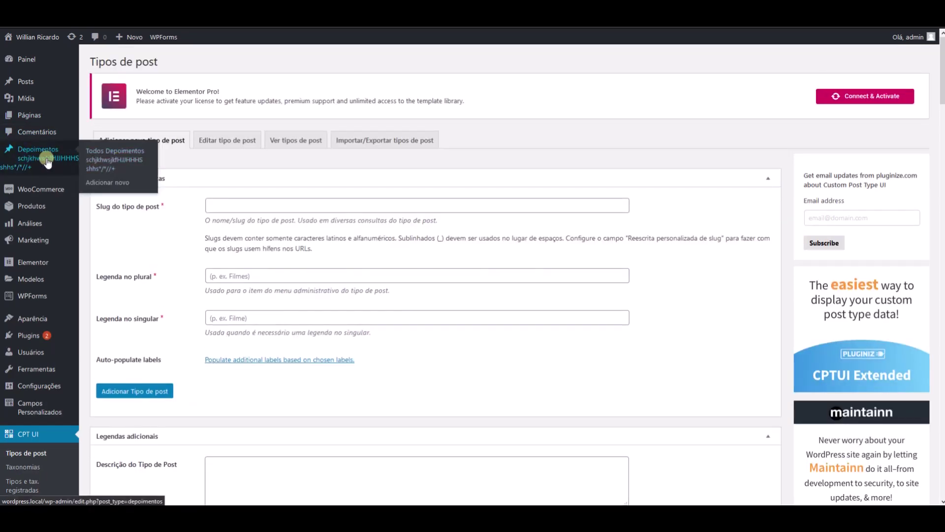
click(252, 276)
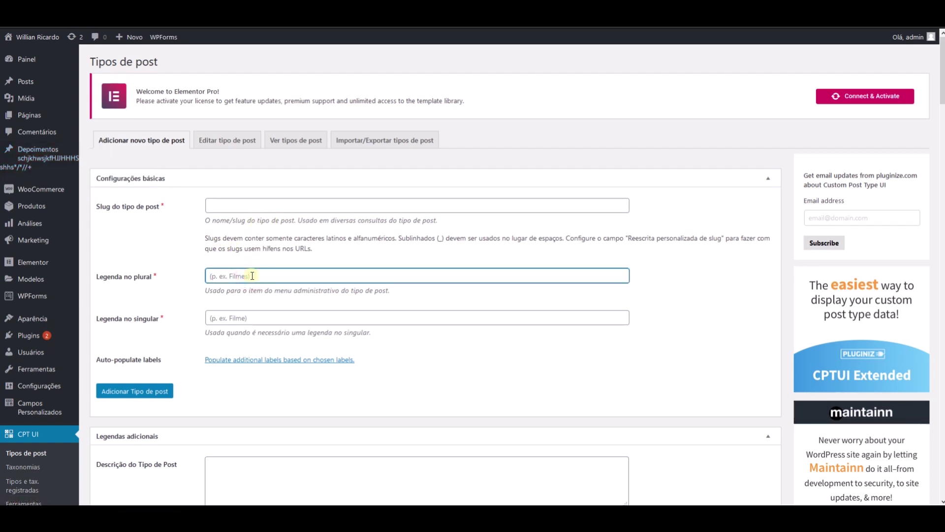
mouse_move(34, 152)
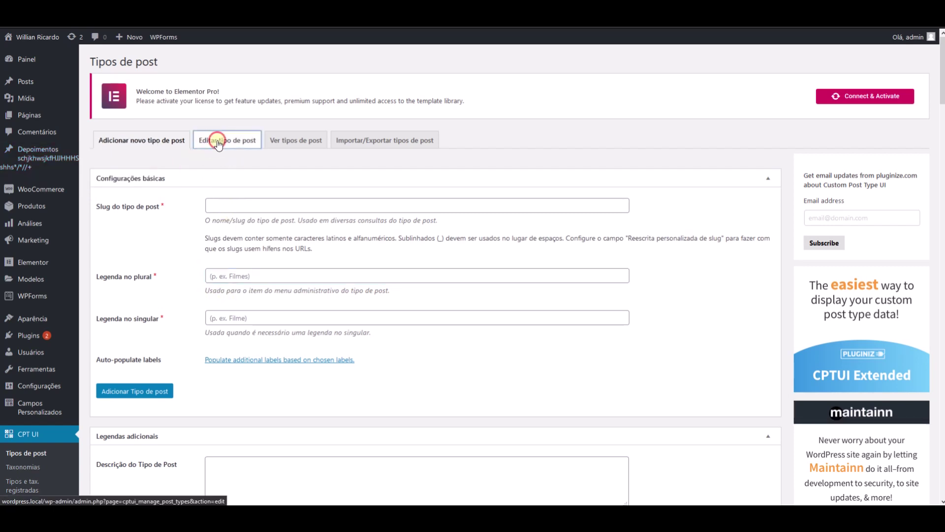
click(217, 146)
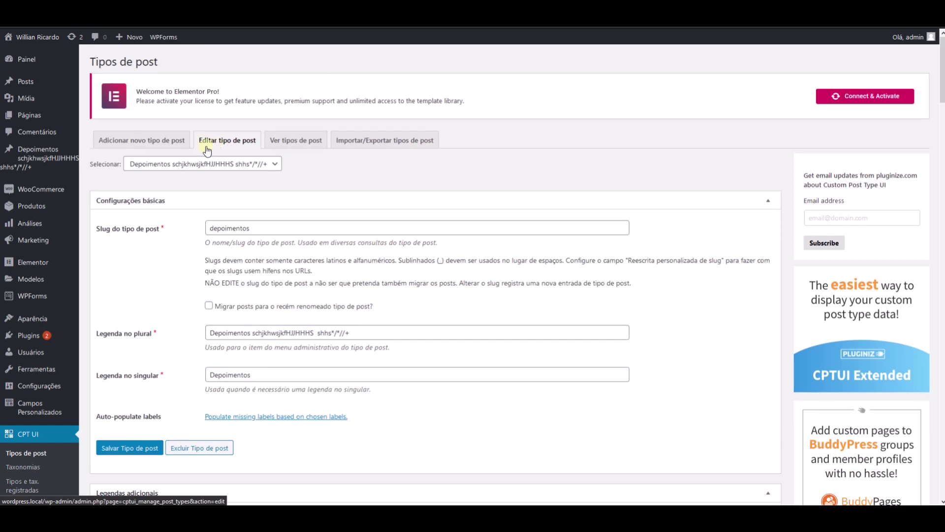
drag(253, 335, 405, 335)
key(BackSpace)
key(BackSpace)
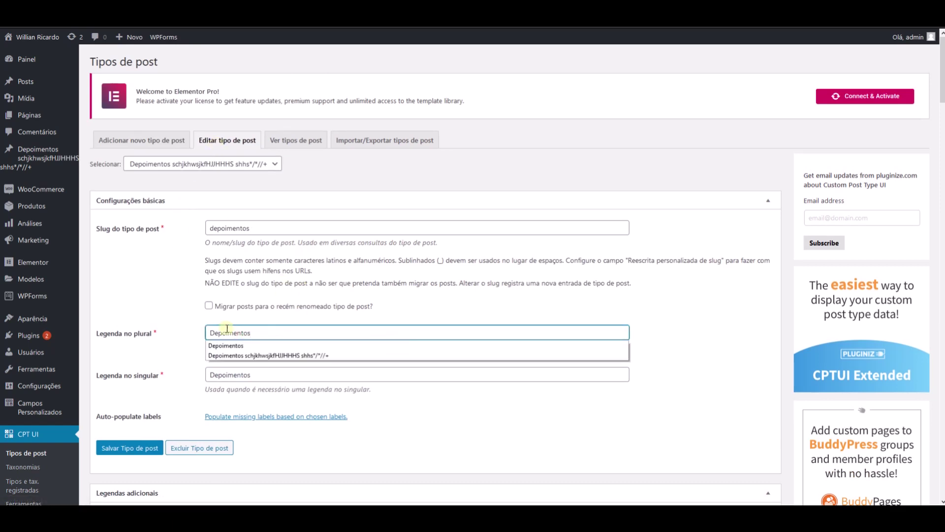
click(198, 329)
- Paste dashicons-visibility as the menu icon and uncheck Editor and Imagem de destaque support
scroll(198, 329, down, 15)
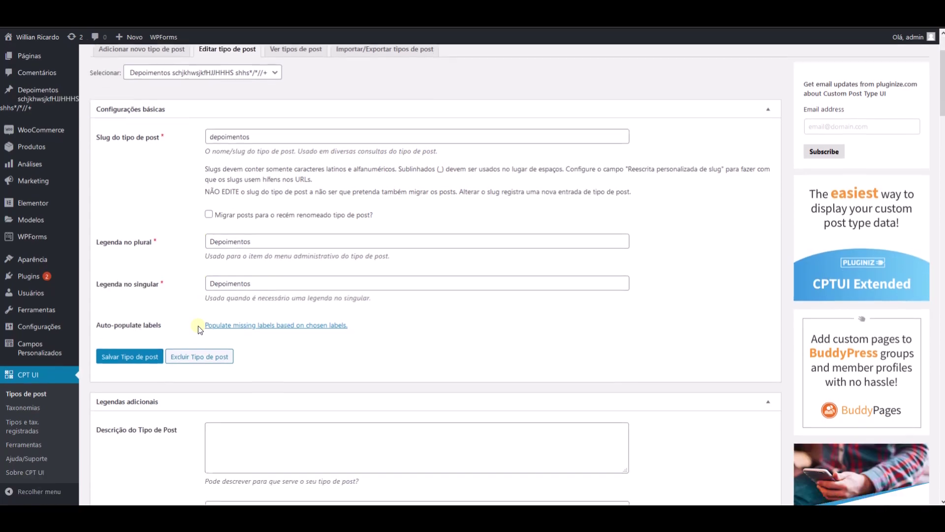
scroll(197, 292, down, 20)
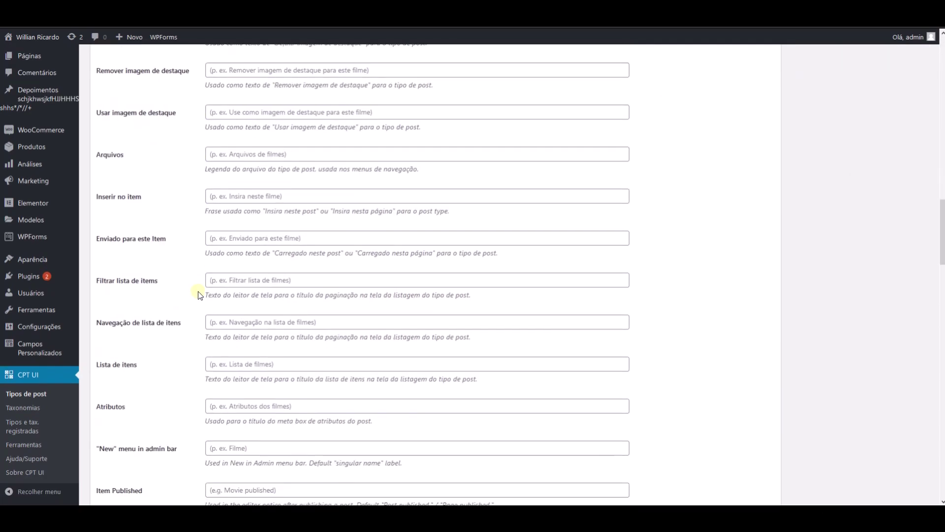
scroll(198, 290, down, 5)
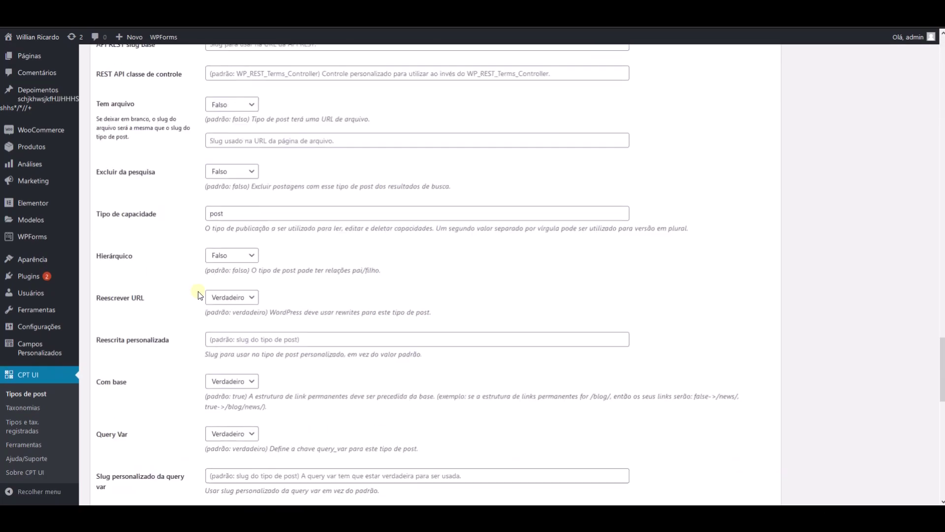
scroll(182, 276, down, 5)
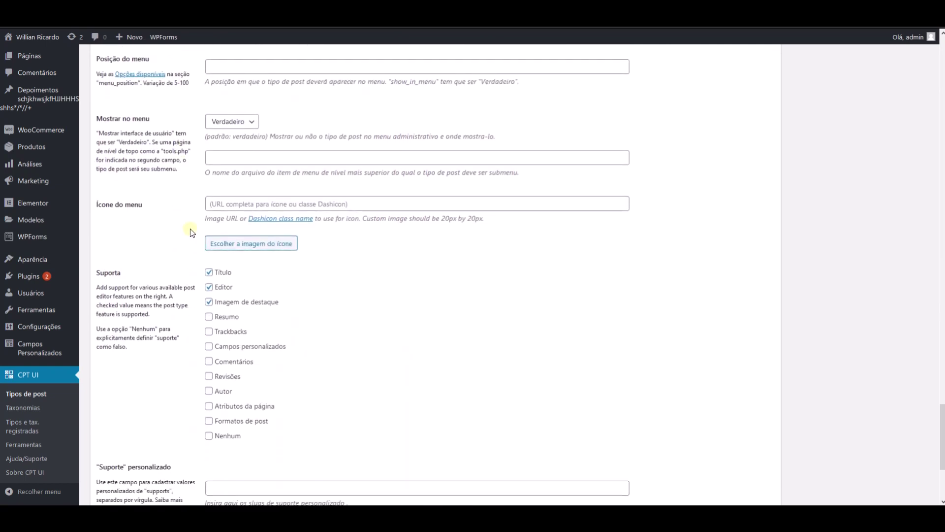
click(232, 207)
key(ctrl+v)
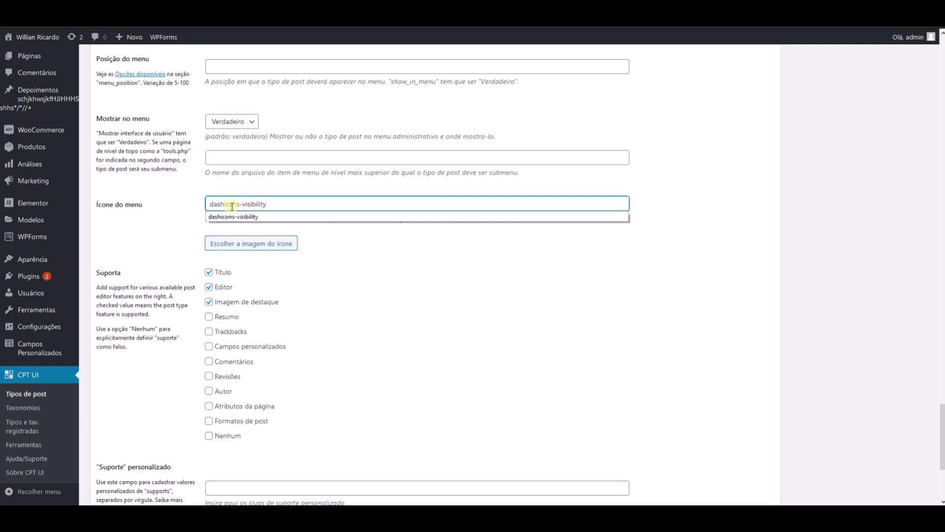
click(187, 203)
click(208, 287)
click(209, 301)
- Set menu position 3, set Tem arquivo to Verdadeiro, and save the depoimentos type
scroll(164, 248, up, 3)
click(221, 217)
text(3)
click(201, 263)
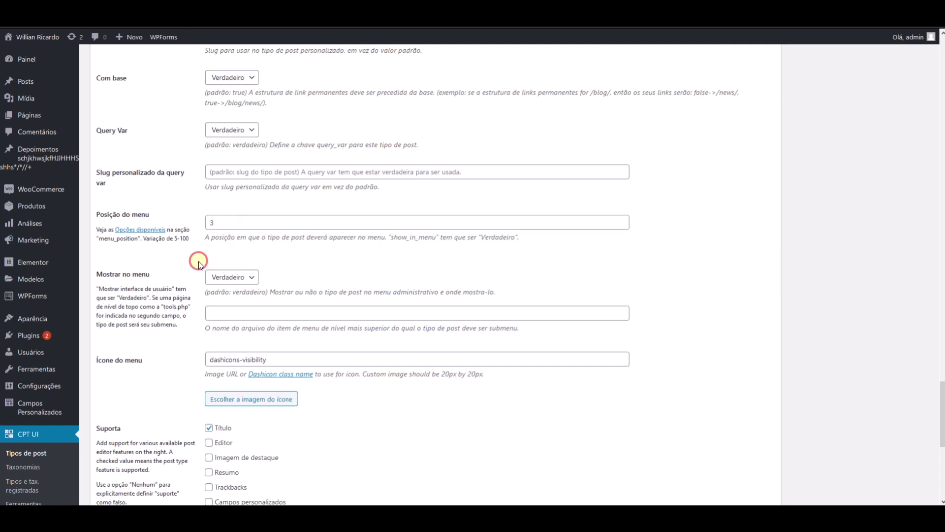
scroll(199, 261, up, 8)
click(225, 191)
click(220, 220)
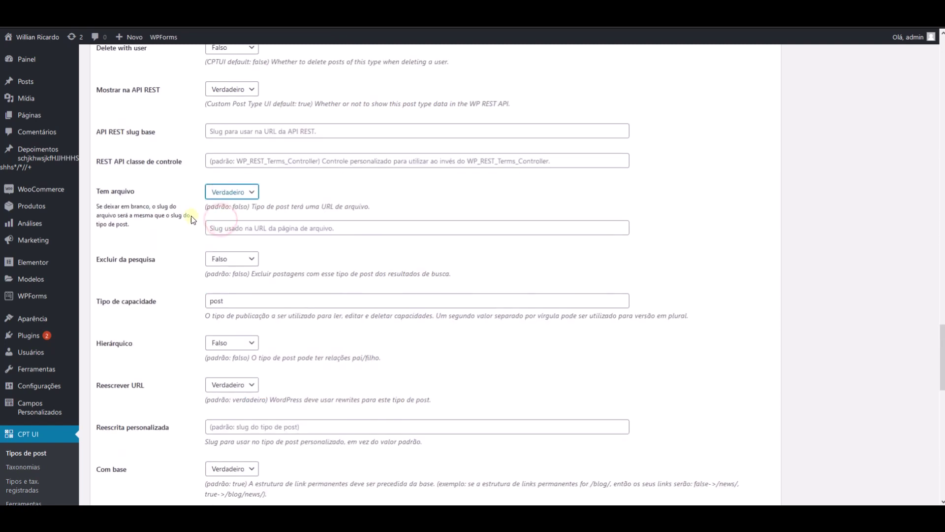
scroll(180, 196, down, 15)
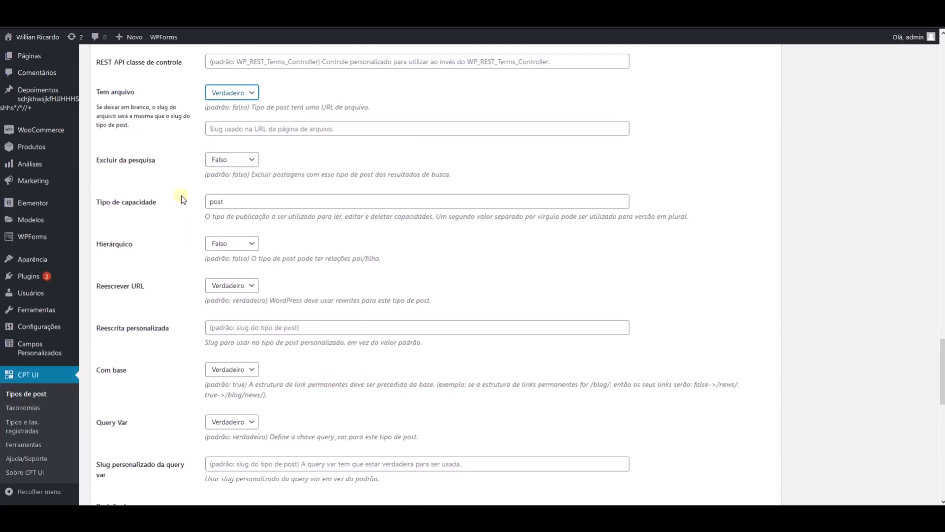
click(130, 459)
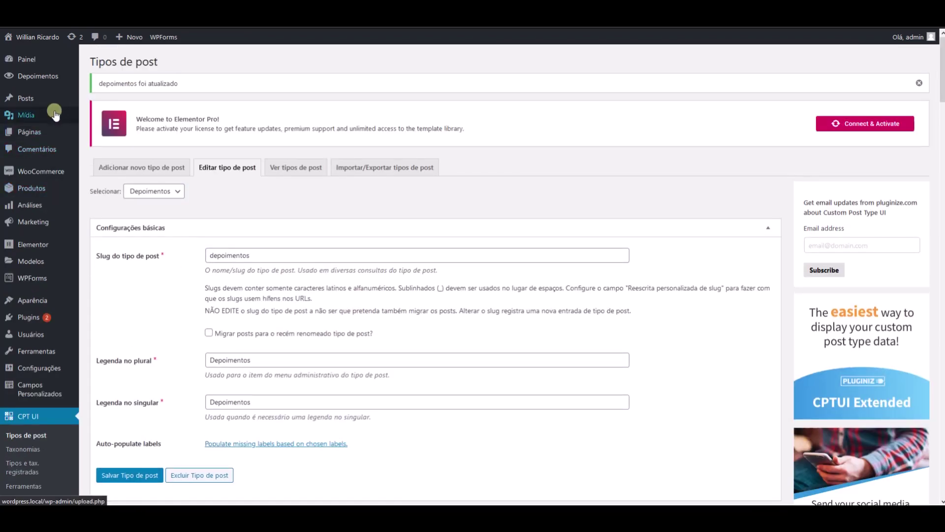
- Open CPT UI Ferramentas and scroll through the Depoimentos post type export code
mouse_move(6, 78)
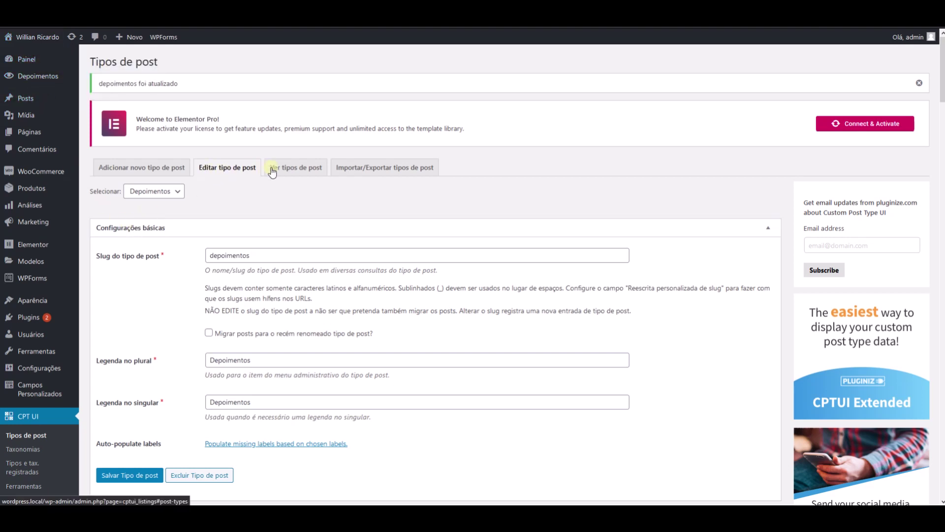
click(292, 168)
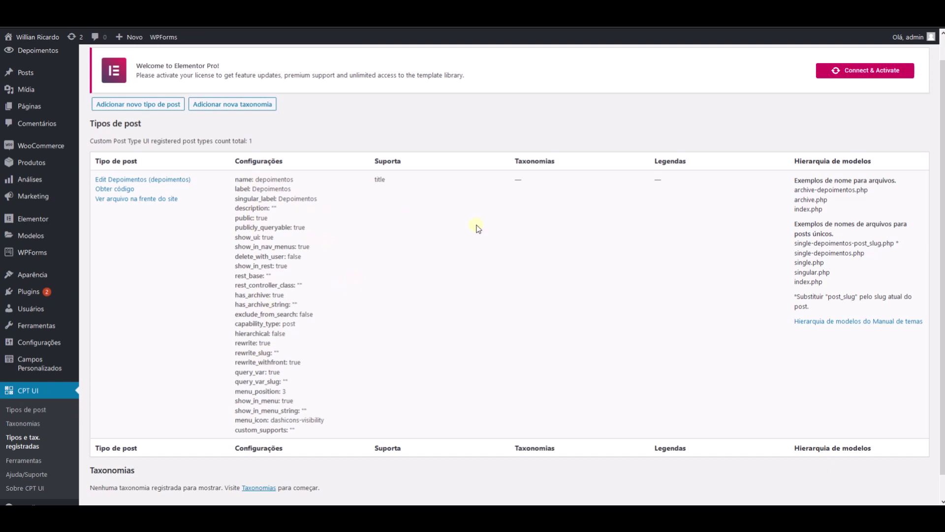
scroll(212, 355, down, 2)
scroll(151, 259, up, 2)
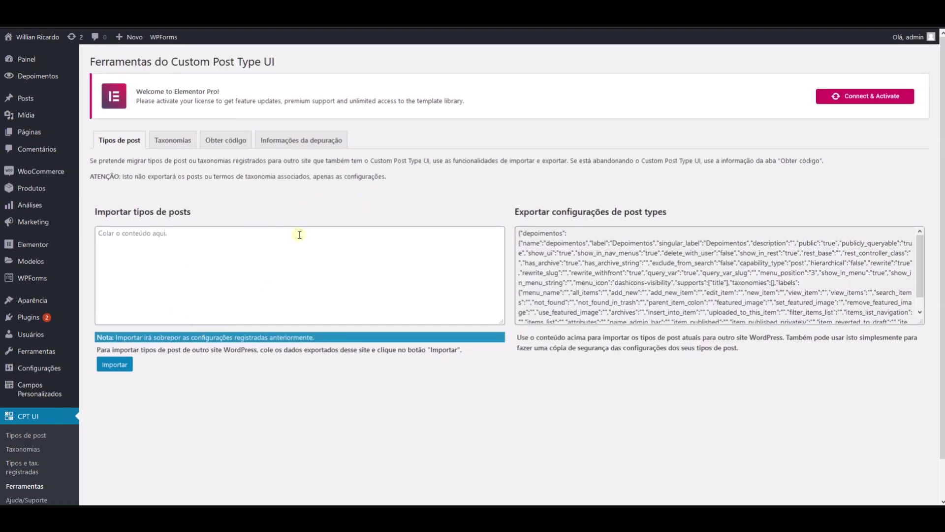
scroll(561, 267, down, 1)
scroll(561, 267, up, 1)
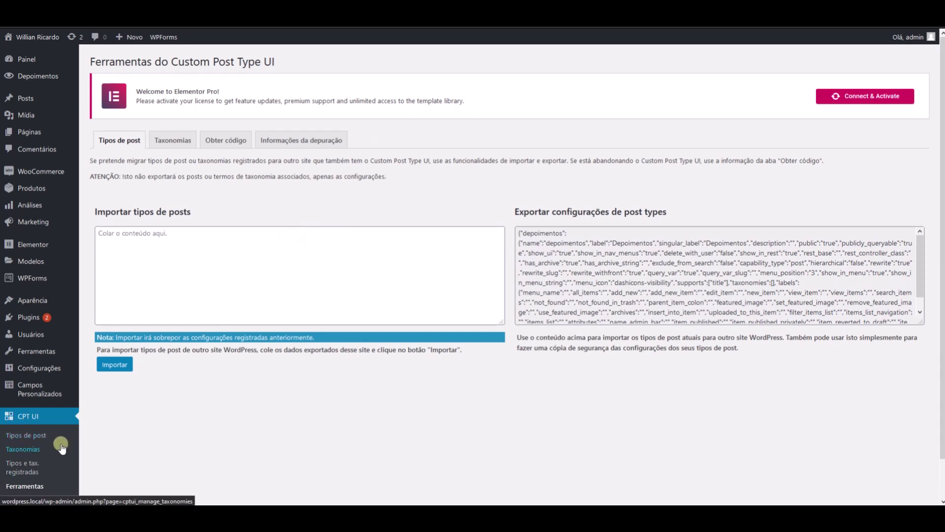
mouse_move(64, 81)
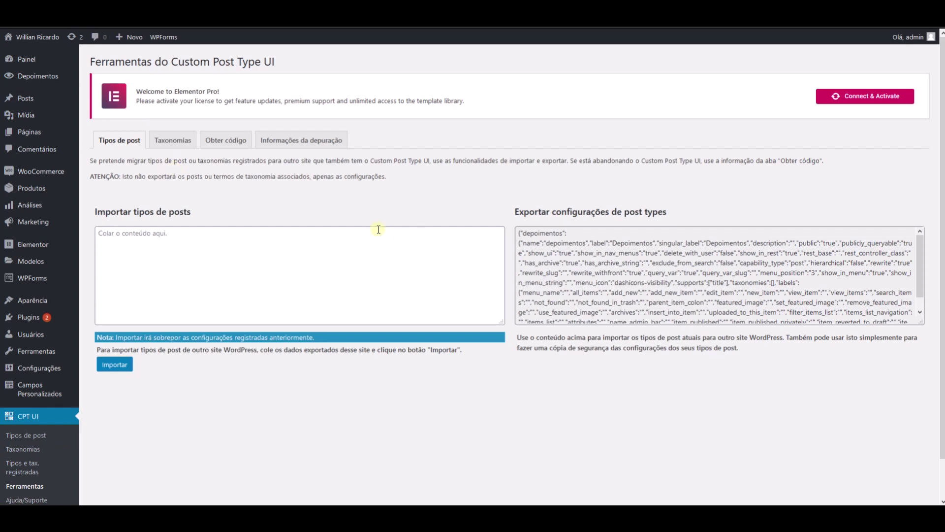
scroll(578, 285, down, 1)
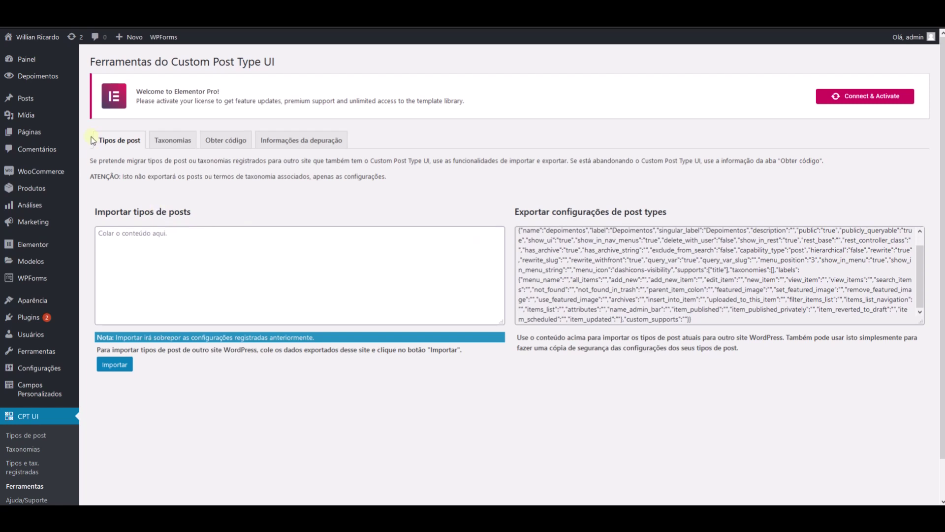
- Create a new ACF field group titled Depoimentos
click(22, 389)
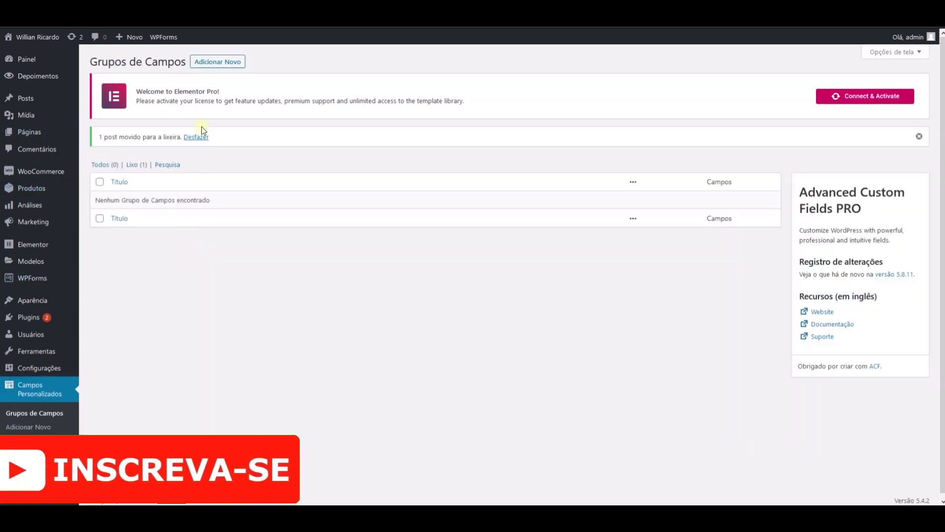
click(207, 63)
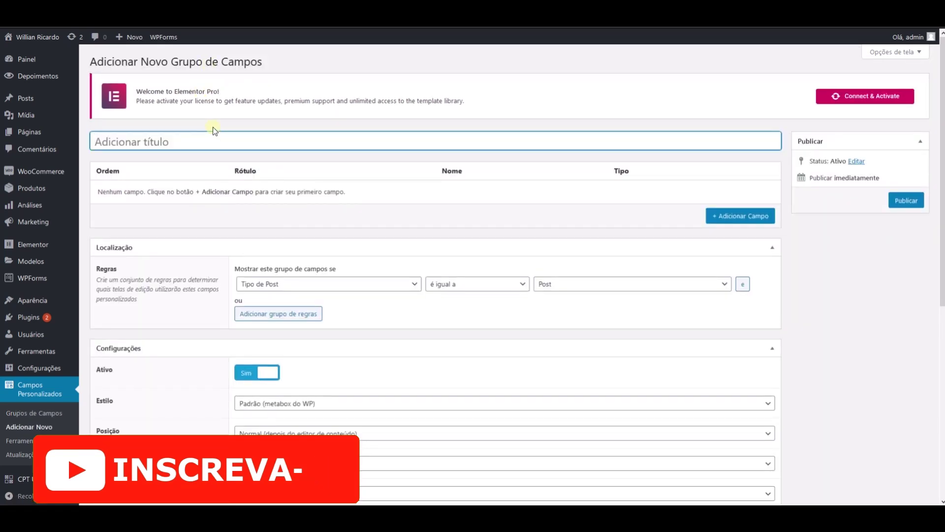
text(Depoimentos)
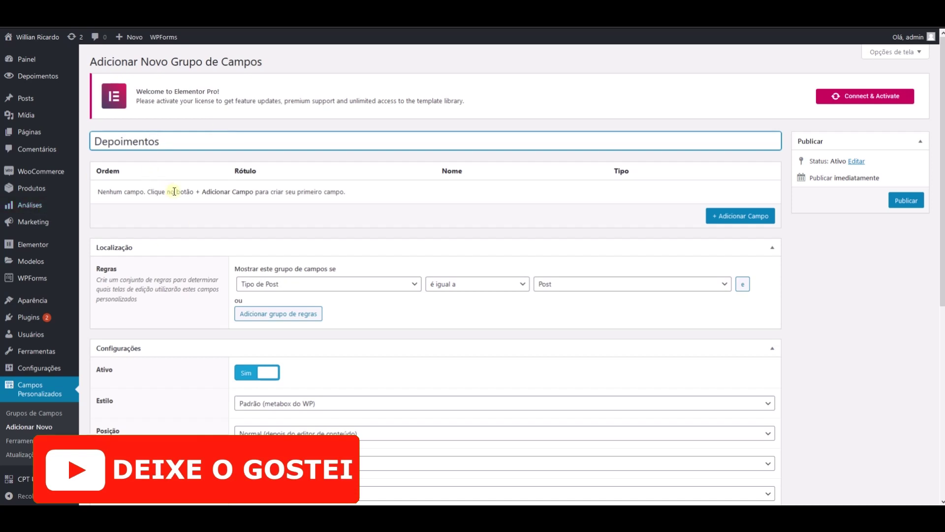
scroll(165, 178, down, 2)
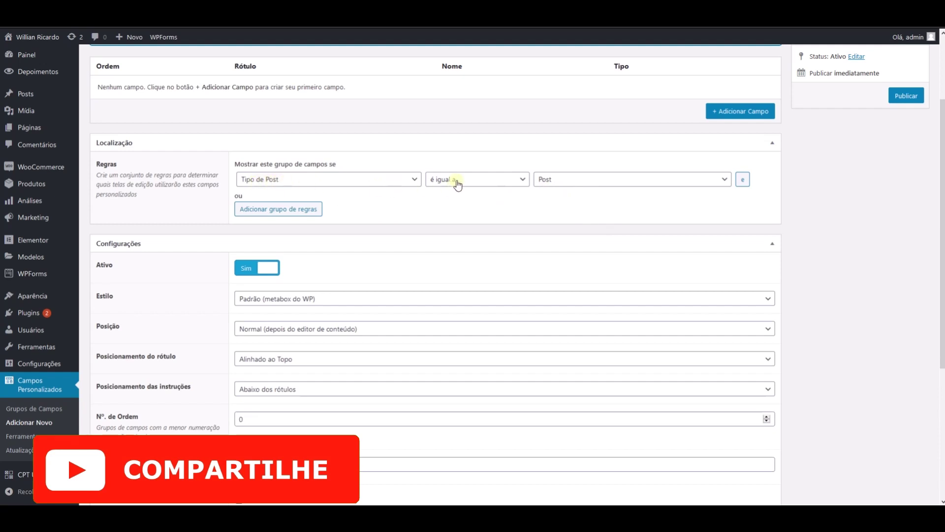
- Set the location rule to Tipo de Post é igual a Depoimentos
click(561, 180)
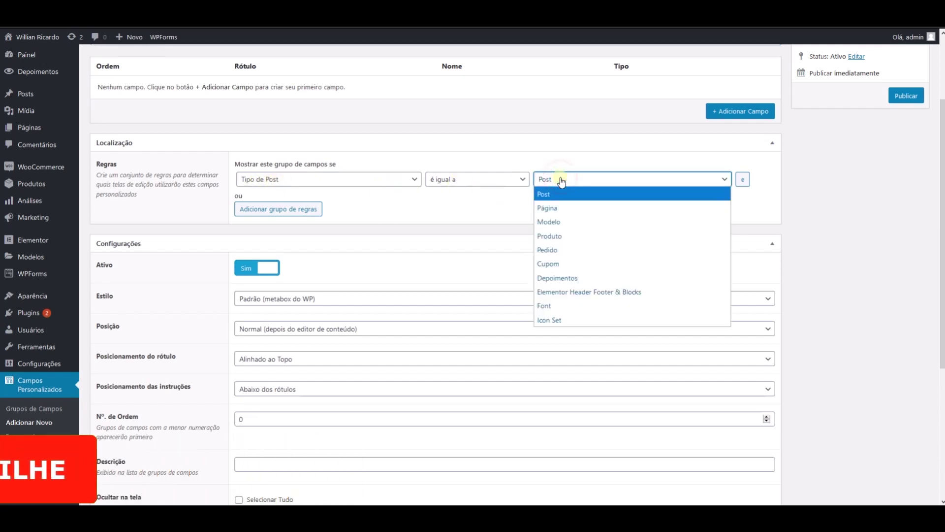
click(564, 274)
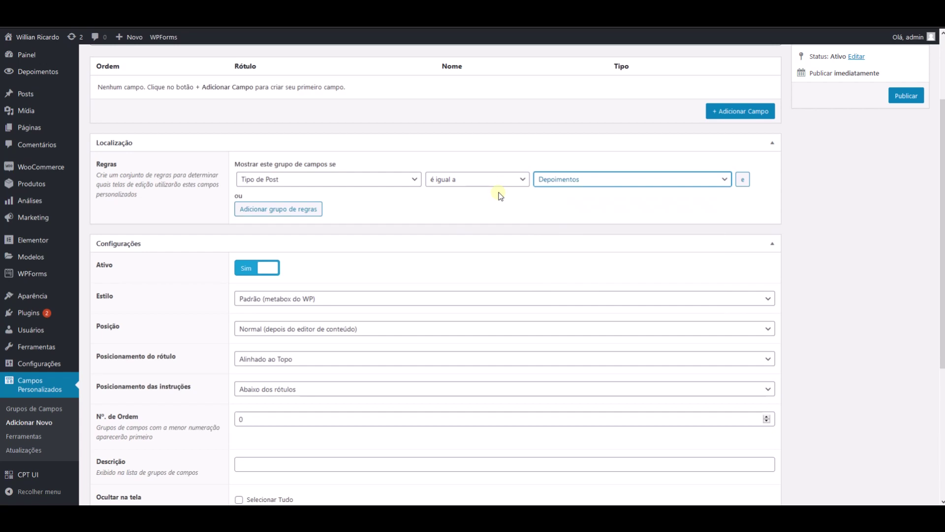
click(582, 181)
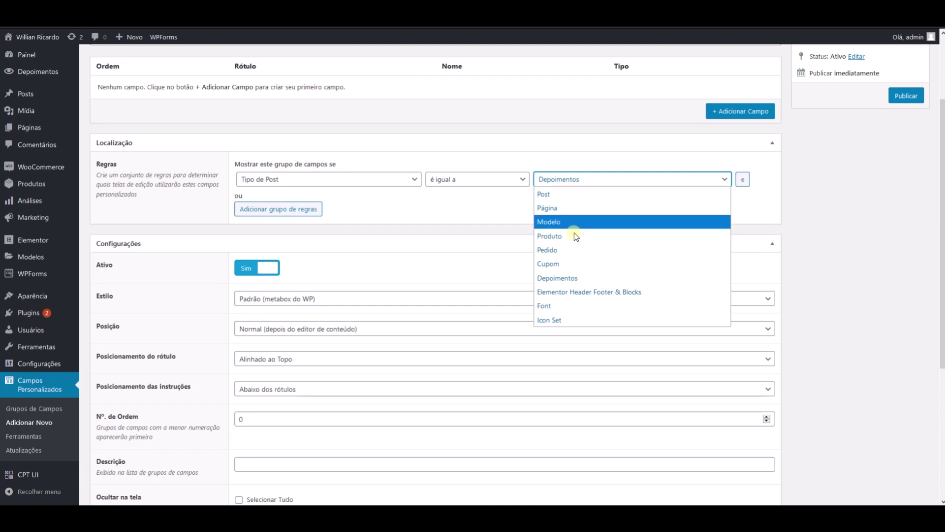
click(561, 279)
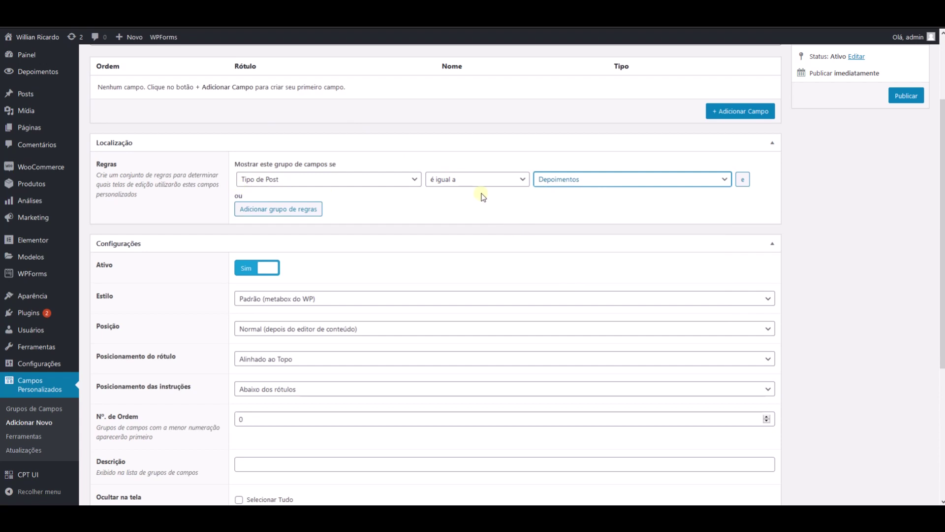
scroll(429, 235, down, 4)
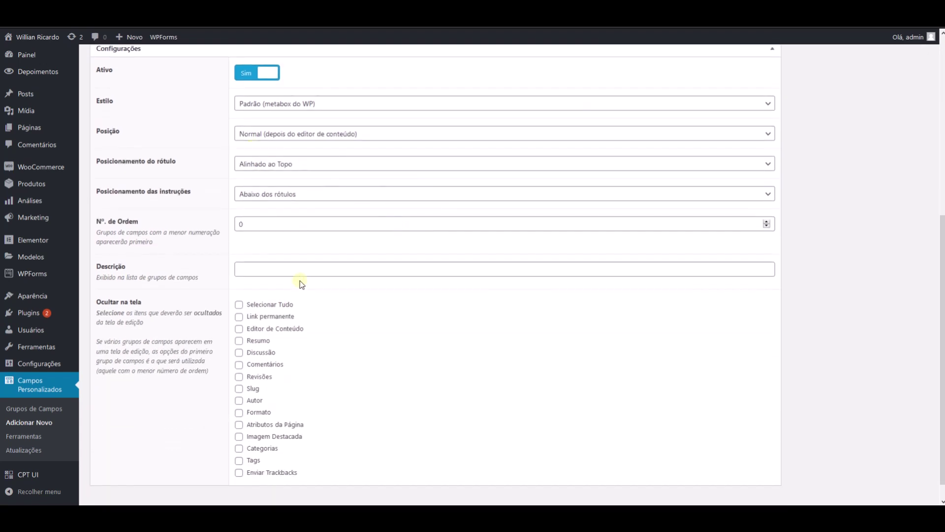
scroll(312, 236, down, 1)
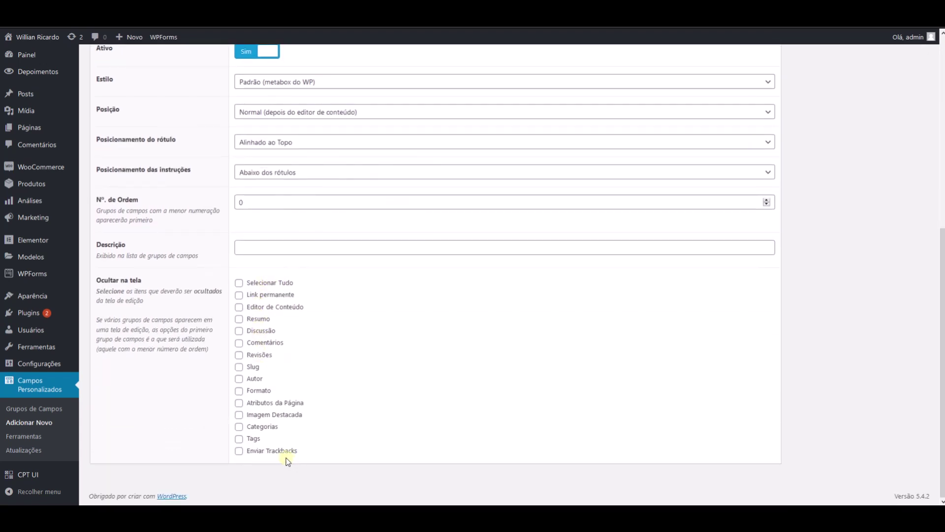
- Open a new standard post in the editor and look over its boxes
mouse_move(19, 93)
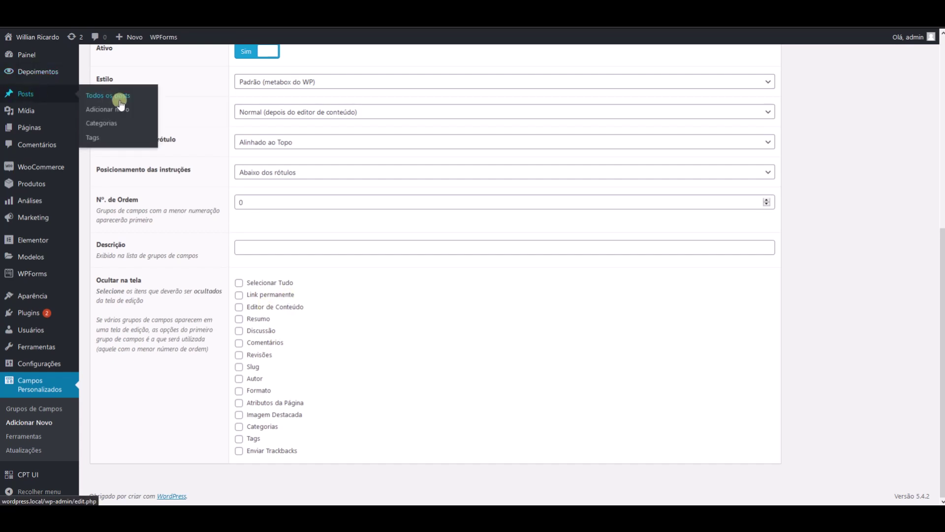
click(112, 112)
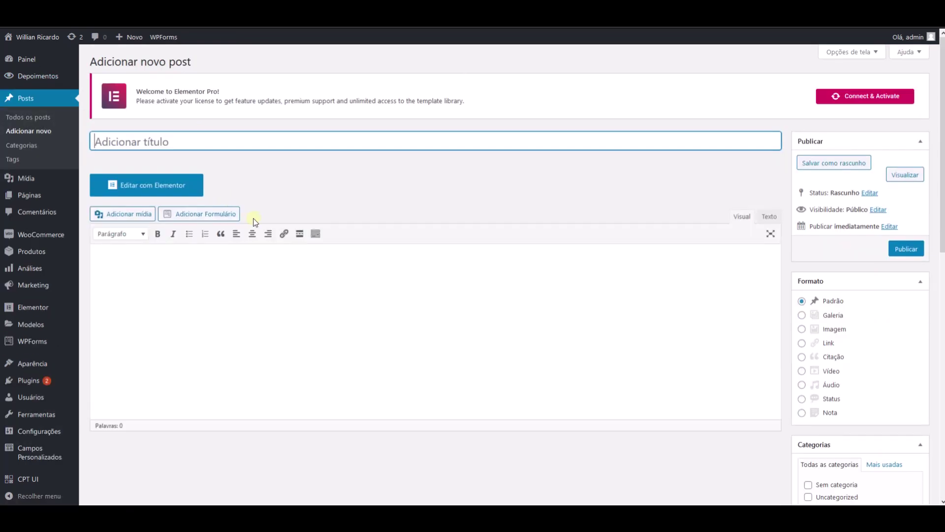
scroll(295, 274, down, 5)
scroll(295, 274, up, 5)
scroll(841, 310, down, 2)
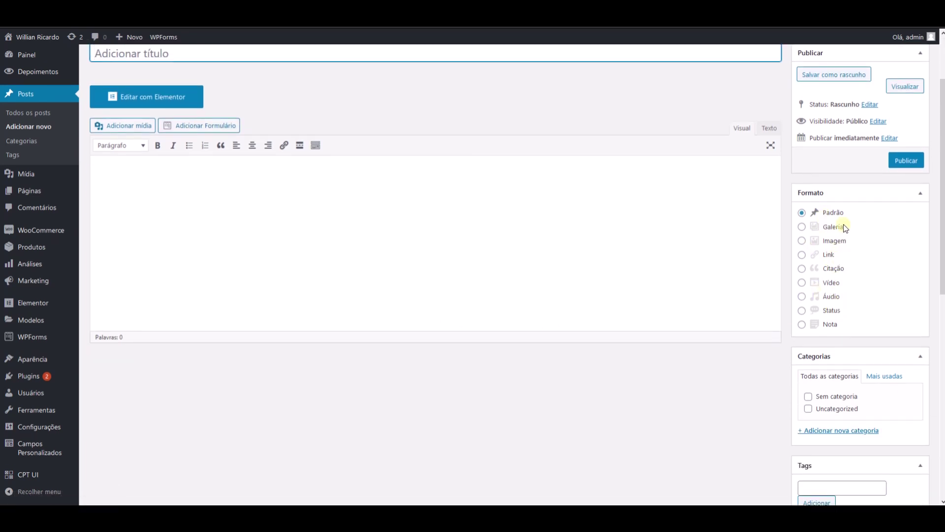
scroll(833, 302, down, 3)
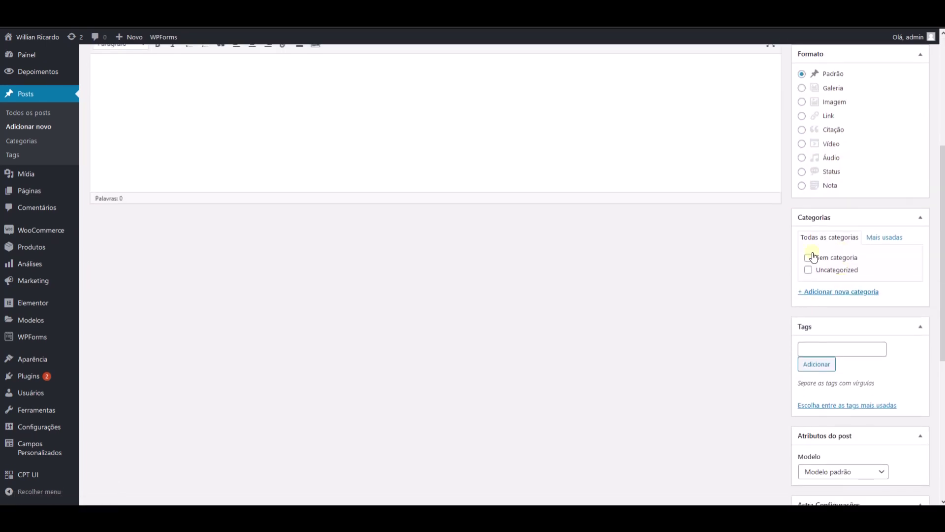
scroll(848, 368, down, 6)
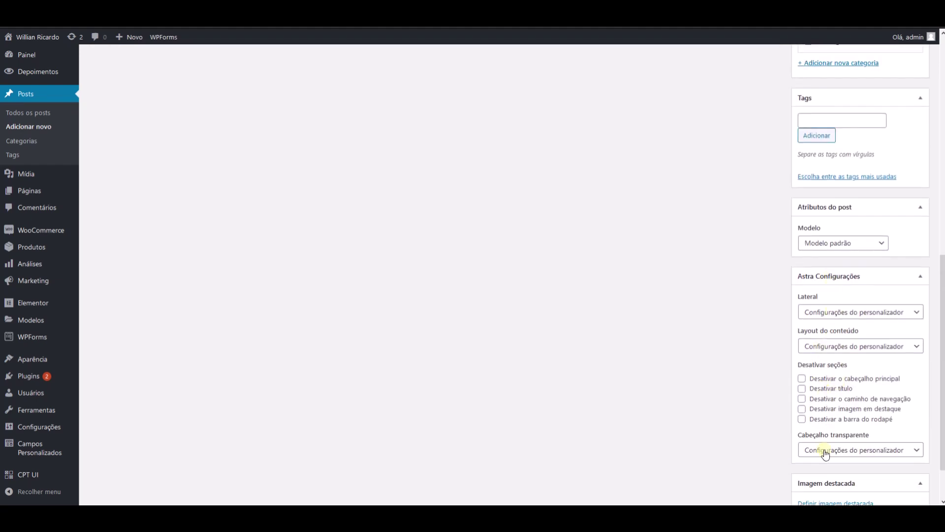
scroll(812, 345, up, 10)
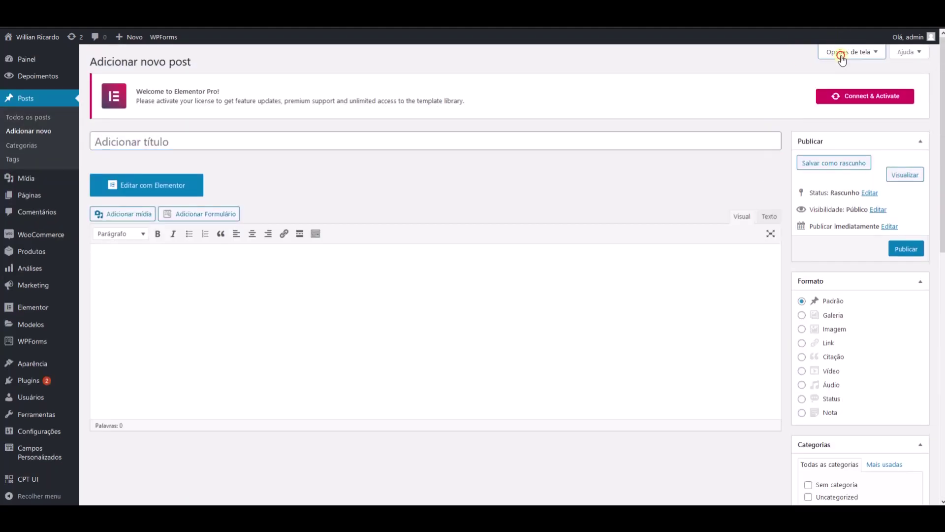
- Enable the Resumo, Enviar trackbacks, Discussão, Slug and Autor boxes in Opções de tela
click(843, 55)
click(466, 74)
click(493, 73)
click(554, 73)
click(609, 76)
click(628, 74)
click(860, 158)
scroll(565, 230, down, 10)
scroll(300, 253, up, 8)
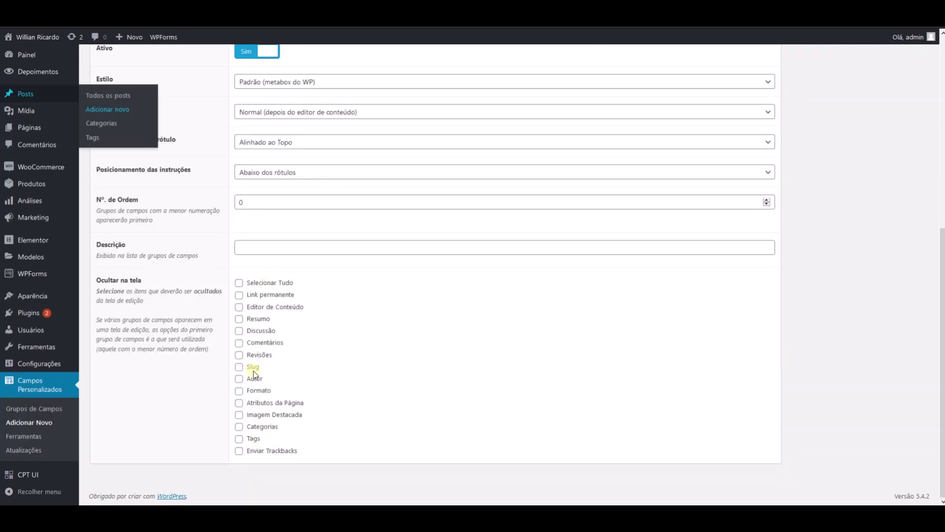
click(272, 414)
click(262, 307)
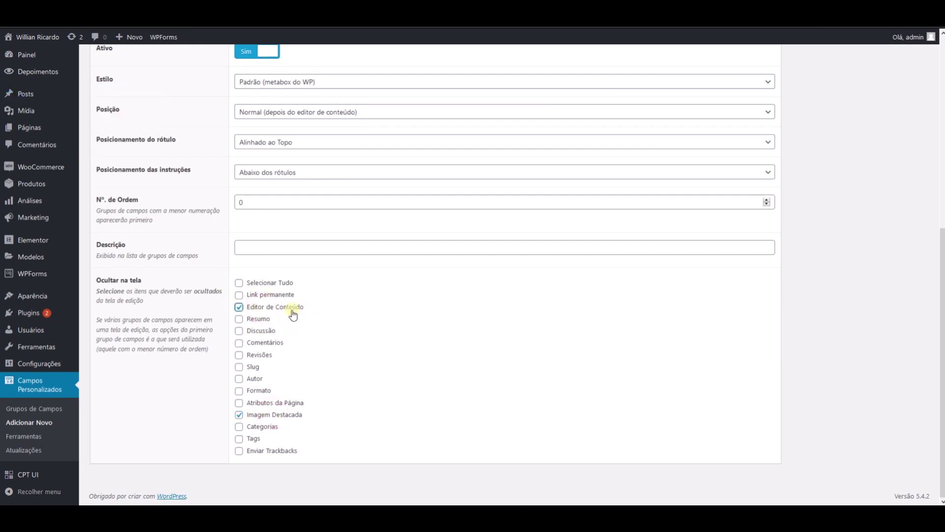
click(290, 309)
click(263, 414)
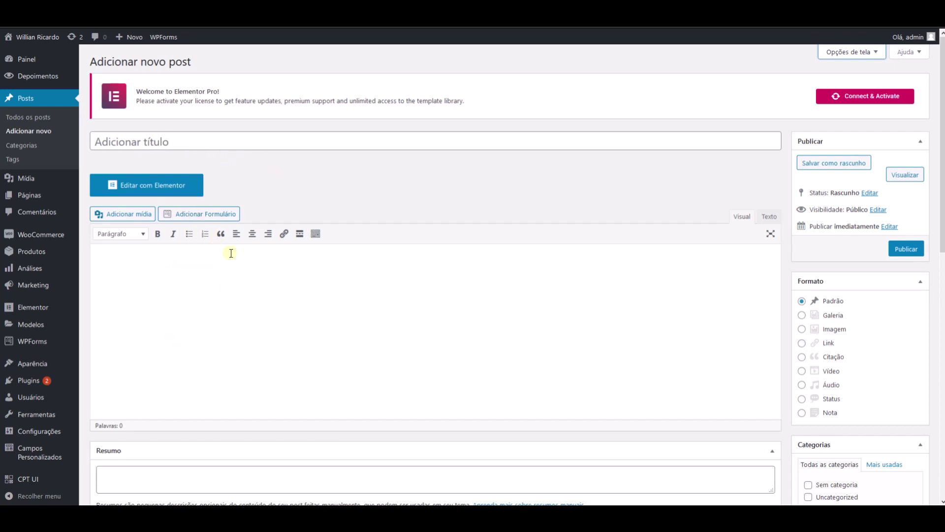
scroll(181, 291, down, 3)
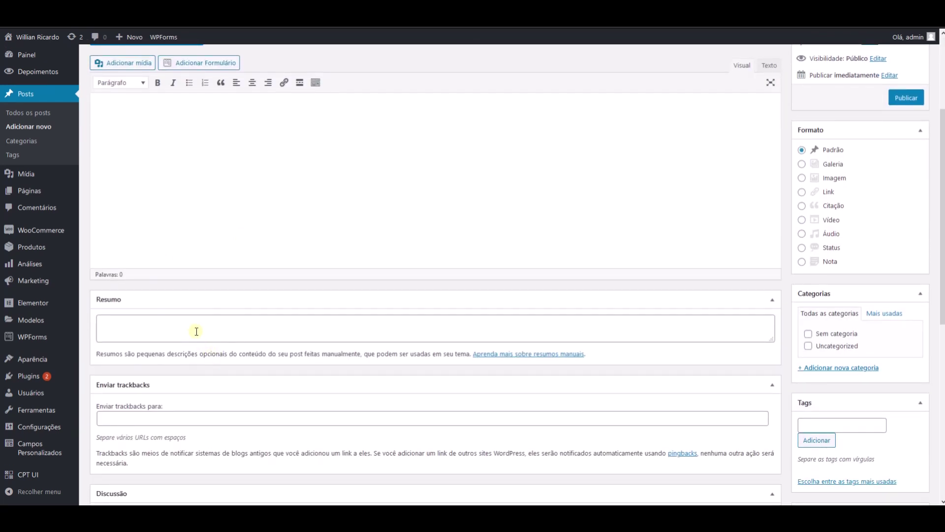
scroll(196, 331, up, 3)
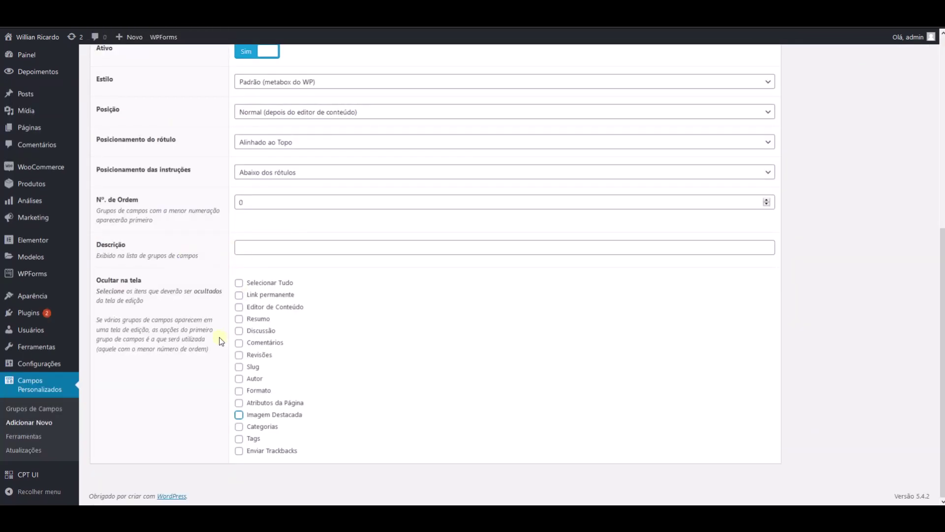
scroll(190, 262, up, 5)
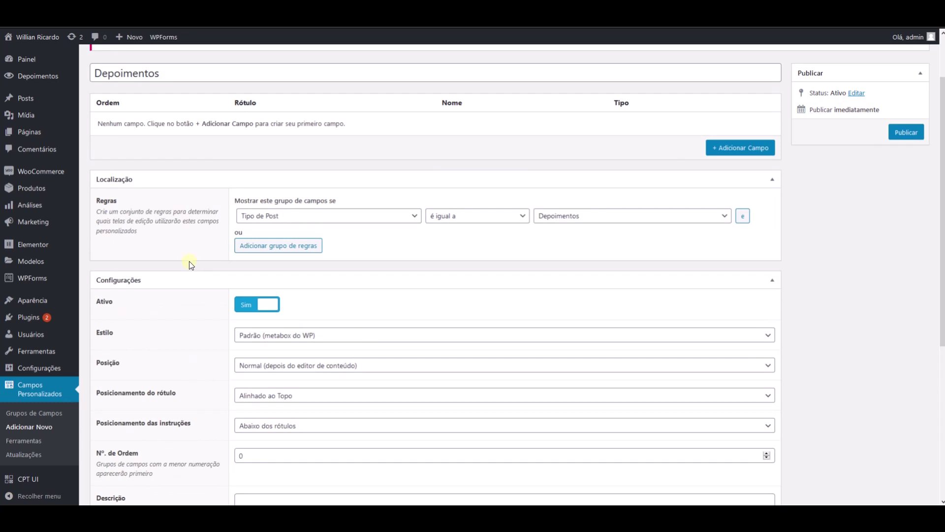
scroll(552, 199, up, 2)
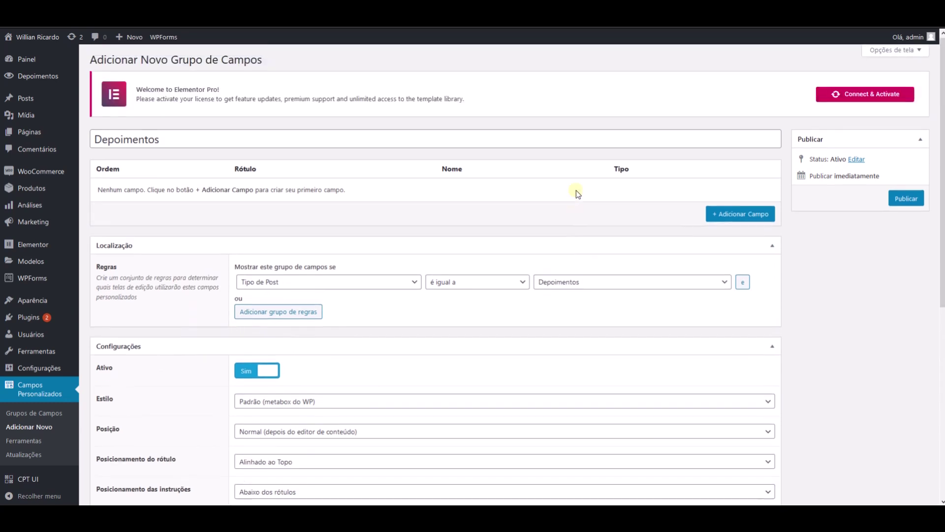
- Add a required Nome field (name nome) with placeholder 'Digite seu nome'
click(742, 217)
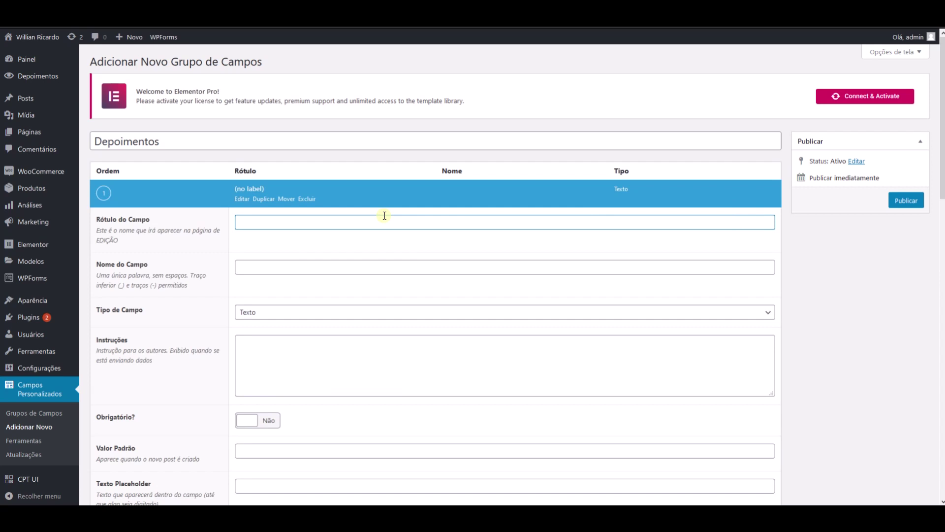
key(Tab)
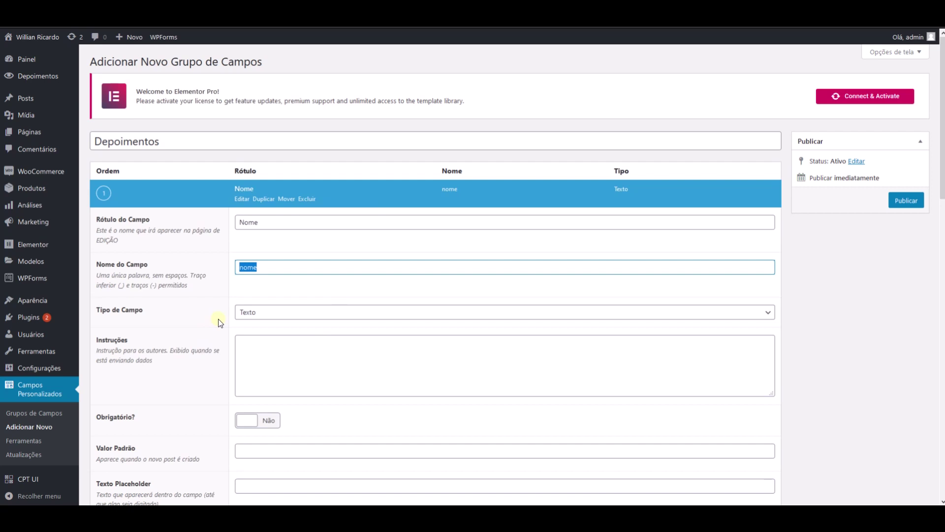
scroll(279, 371, down, 1)
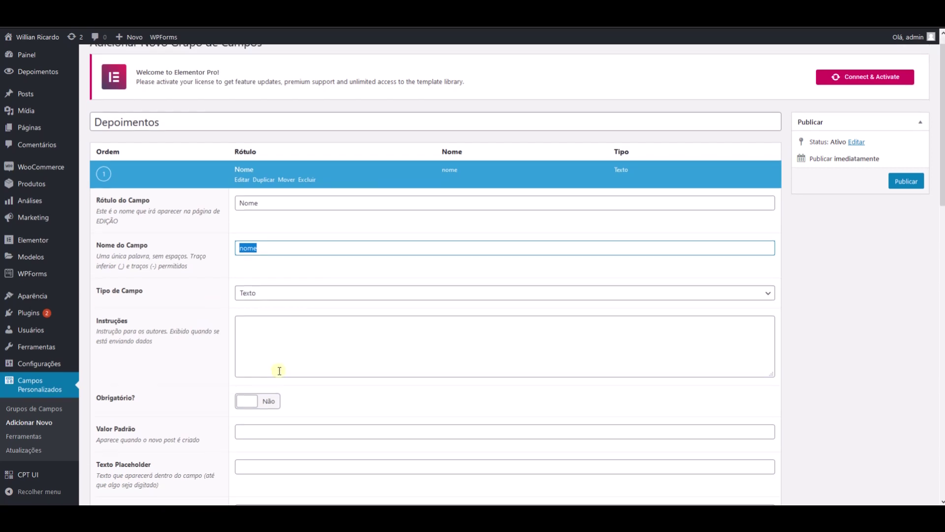
scroll(279, 370, down, 4)
click(258, 221)
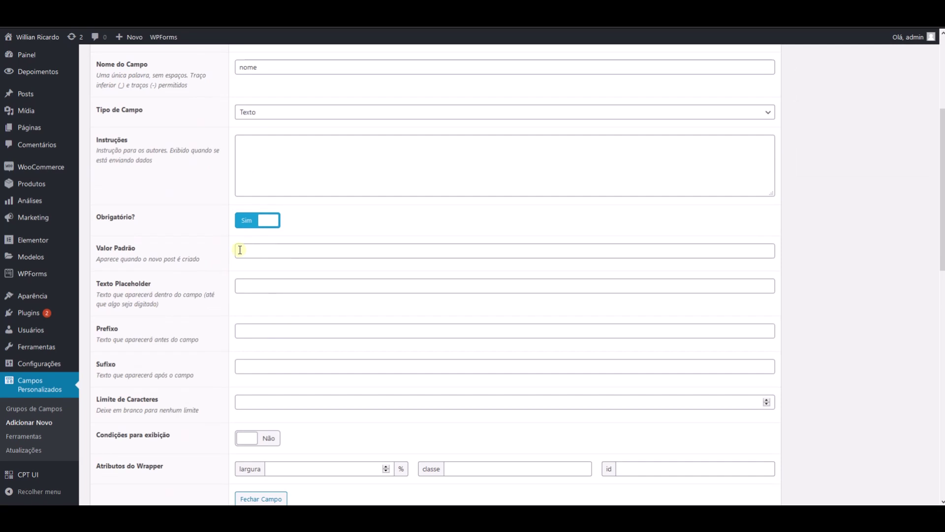
click(246, 291)
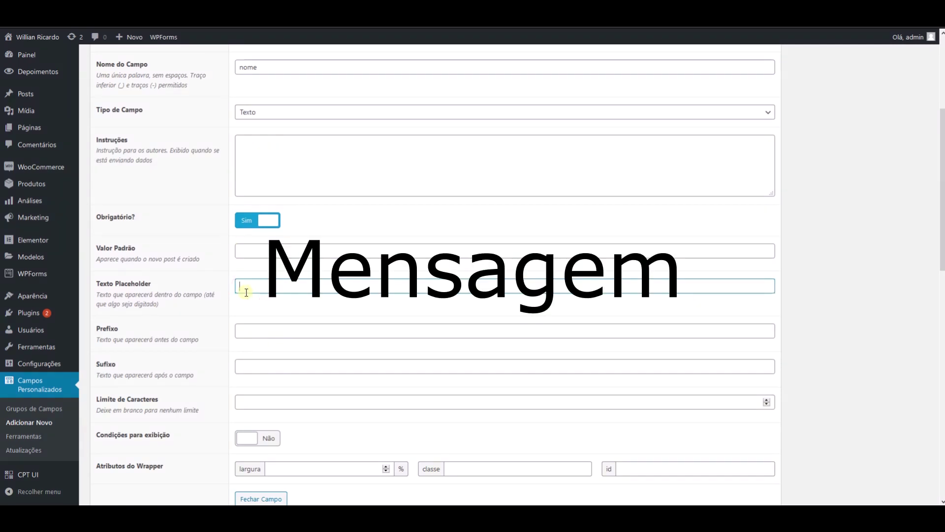
text(Digite seu nome)
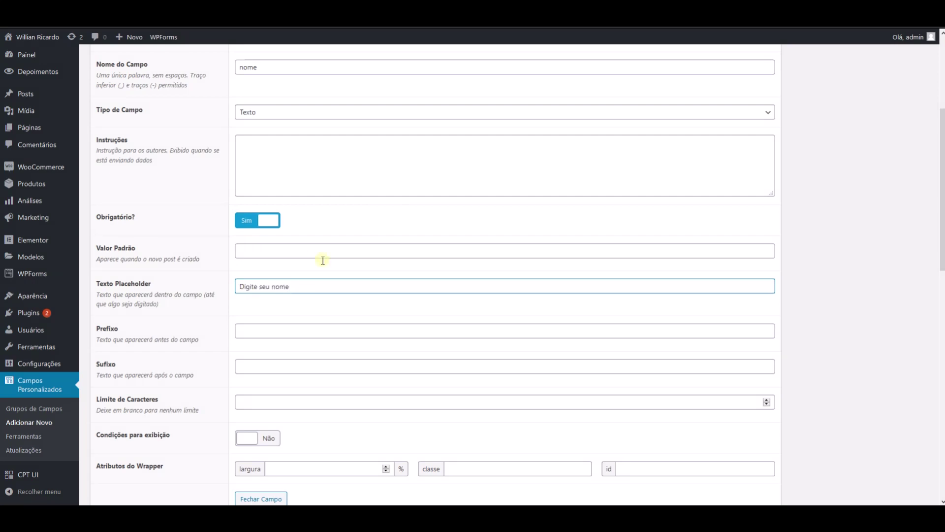
scroll(276, 292, down, 2)
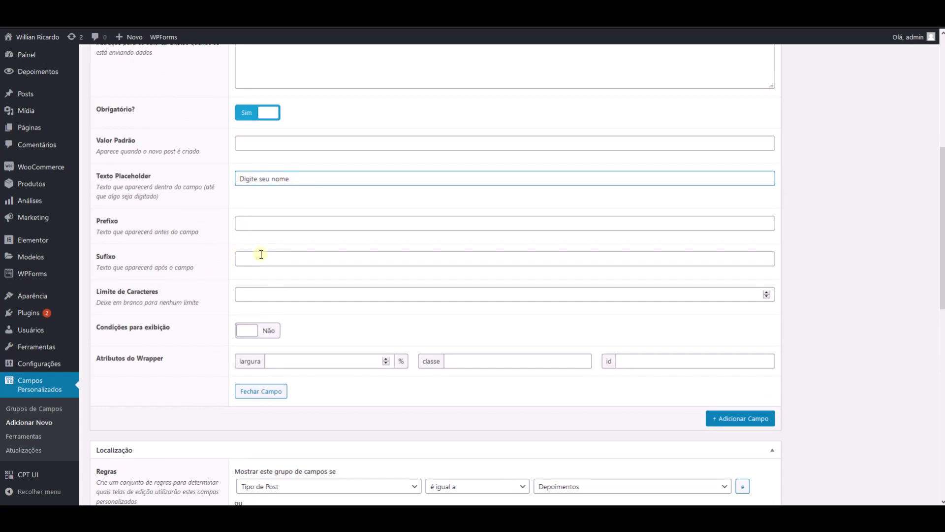
- Set the nome field's Limite de Caracteres to 200 and collapse its settings
click(247, 293)
text(200)
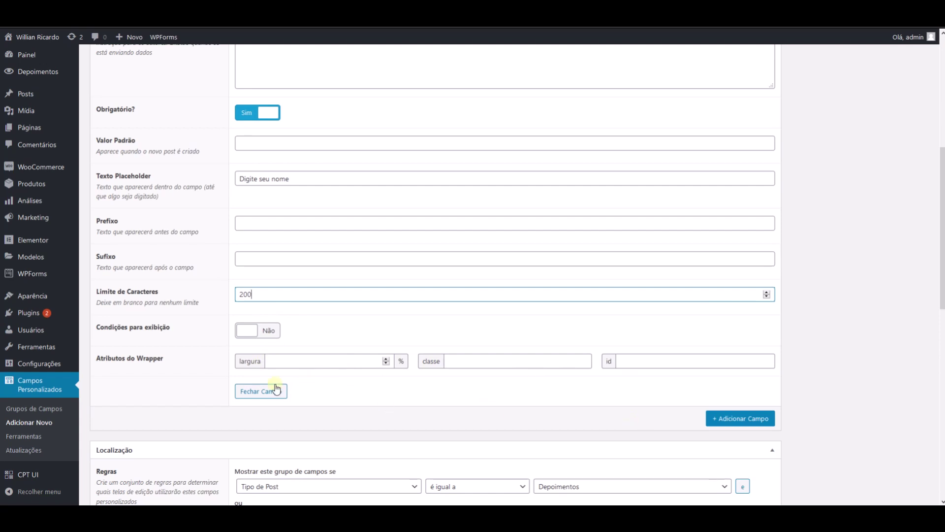
click(259, 394)
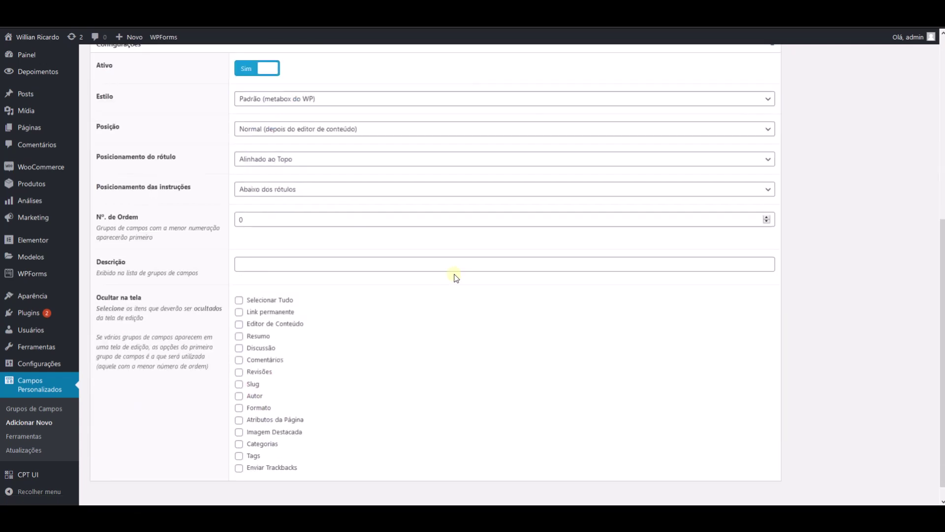
scroll(461, 270, up, 6)
- Add a second field, trying a Plus label that generates the name e-mail_plus
click(718, 219)
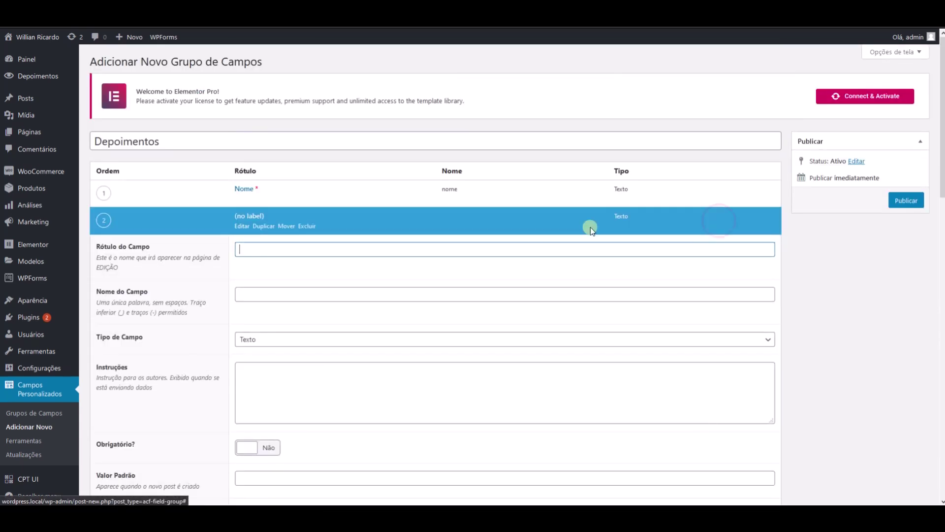
text(E-mail)
key(Tab)
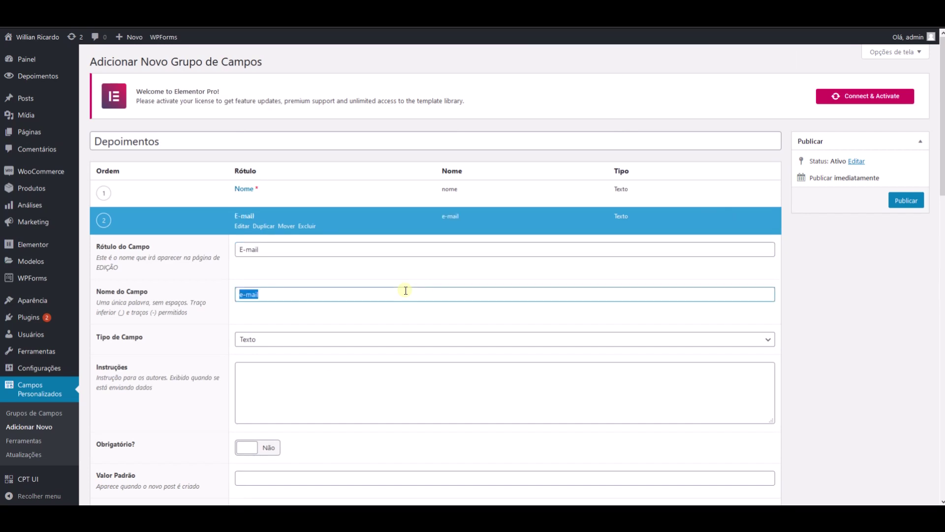
click(406, 291)
key(shift+Tab)
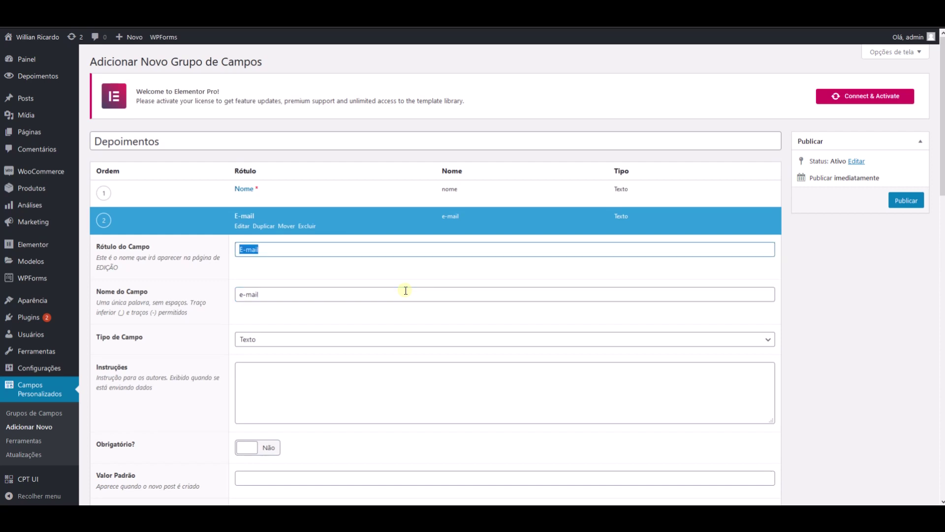
key(End)
text(PLus)
key(BackSpace)
key(BackSpace)
key(BackSpace)
text(p)
key(Tab)
key(BackSpace)
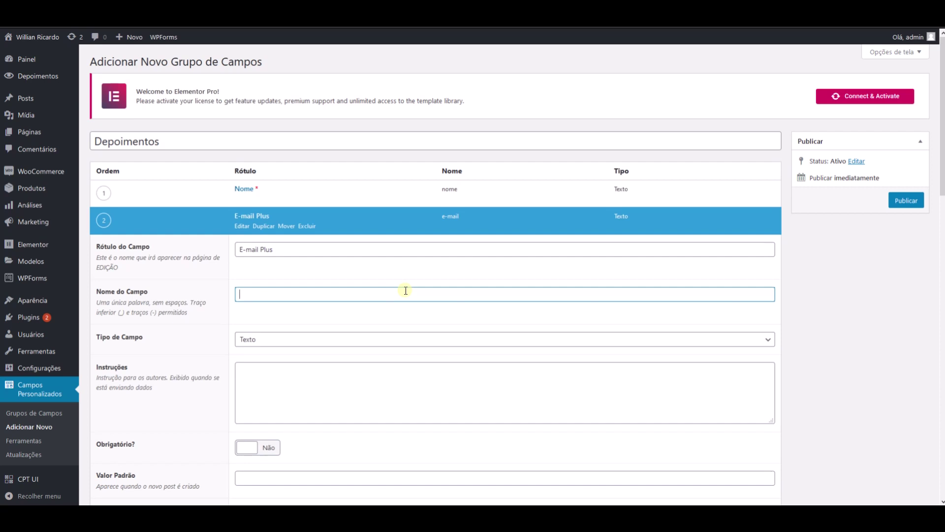
key(shift+Tab)
key(Tab)
- Restore the label to E-mail so the field name regenerates as e-mail
key(shift+Tab)
key(End)
key(BackSpace)
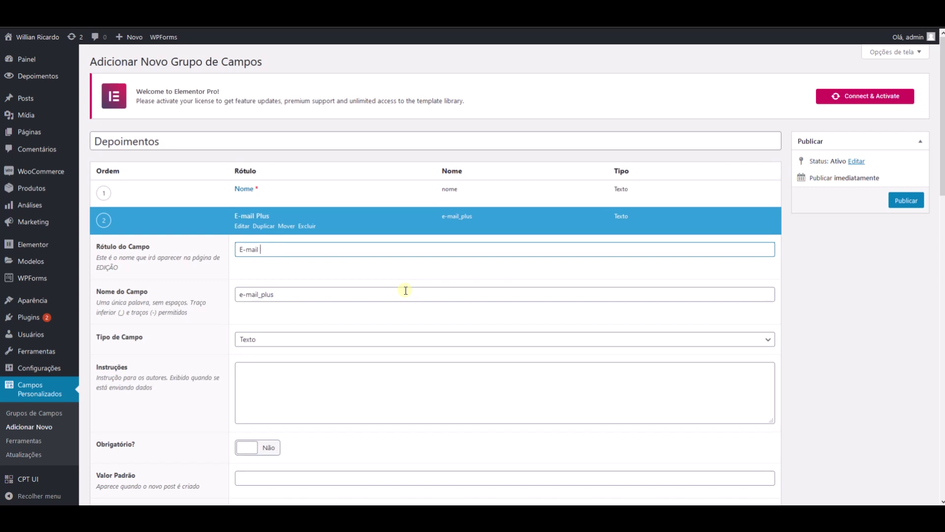
key(Tab)
key(BackSpace)
key(shift+Tab)
key(Tab)
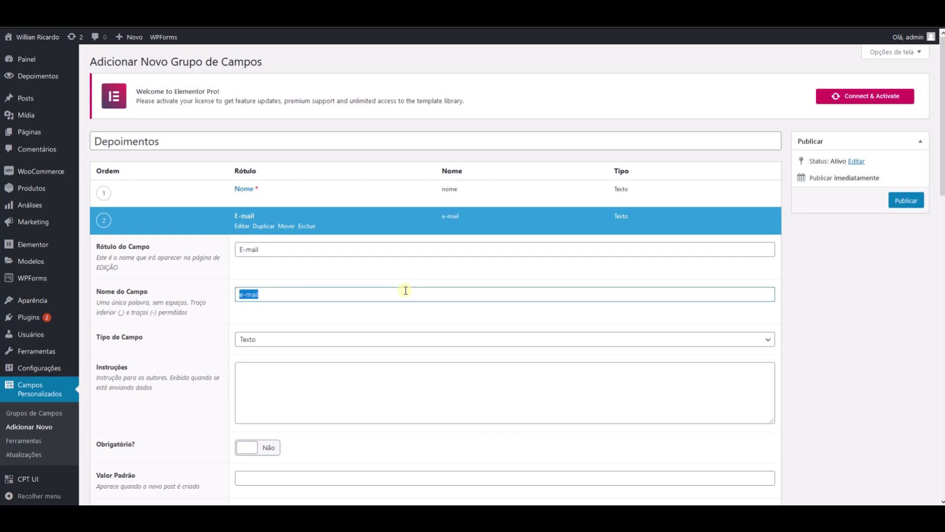
- Make E-mail a required Email field with placeholder 'Digite seu e-mail' and collapse it
scroll(276, 331, down, 3)
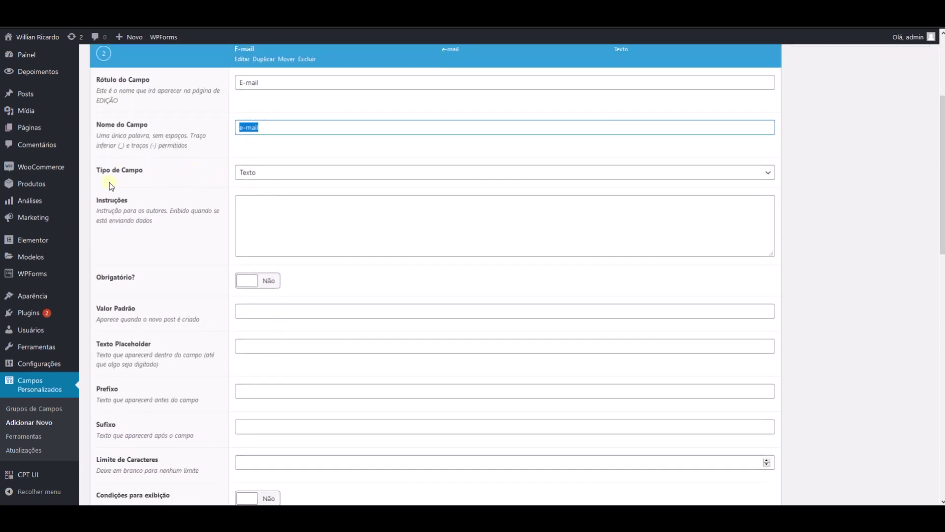
click(289, 172)
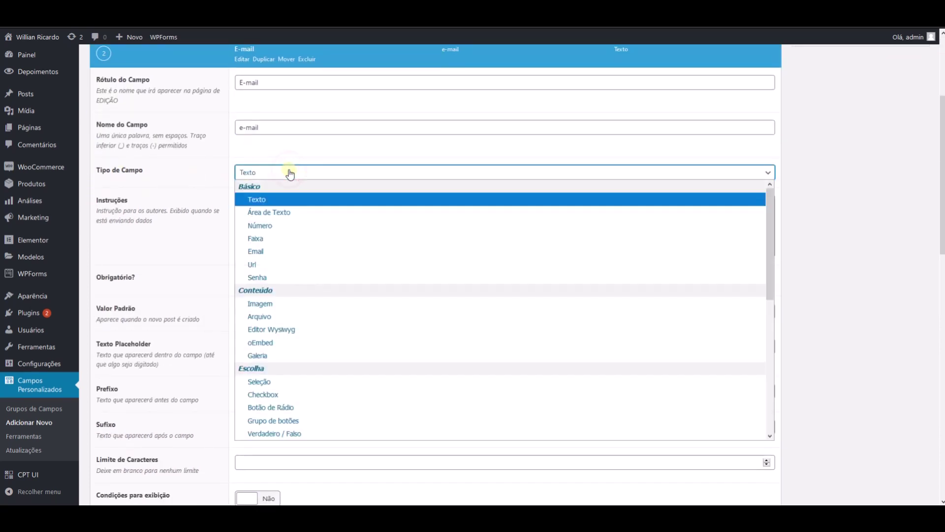
click(261, 255)
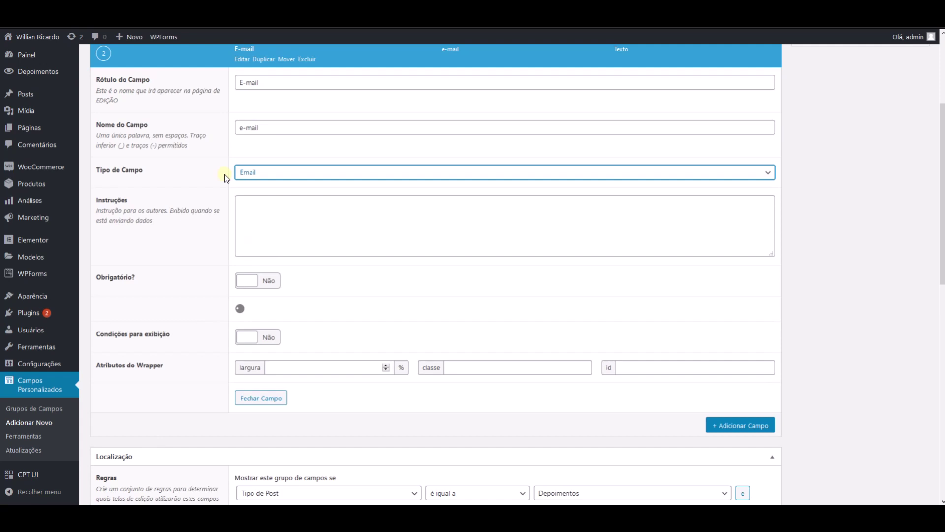
click(258, 281)
scroll(338, 379, down, 3)
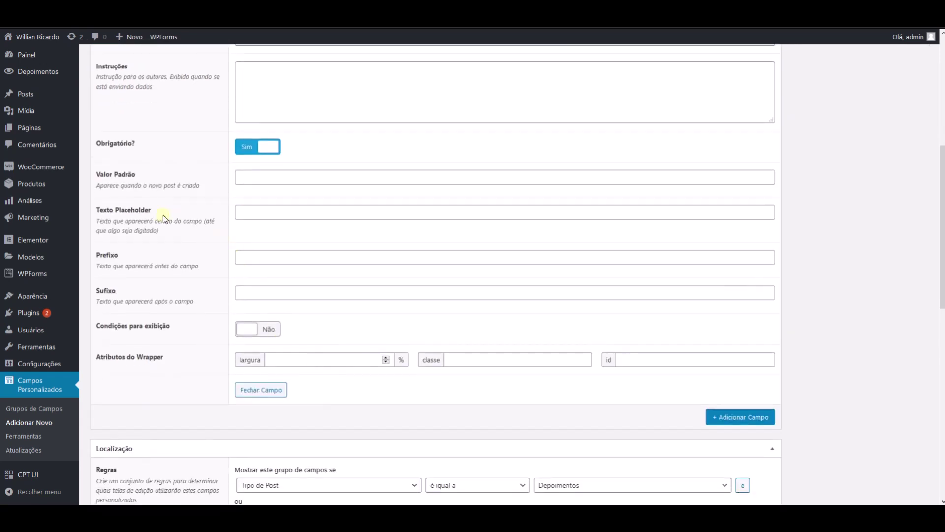
click(272, 214)
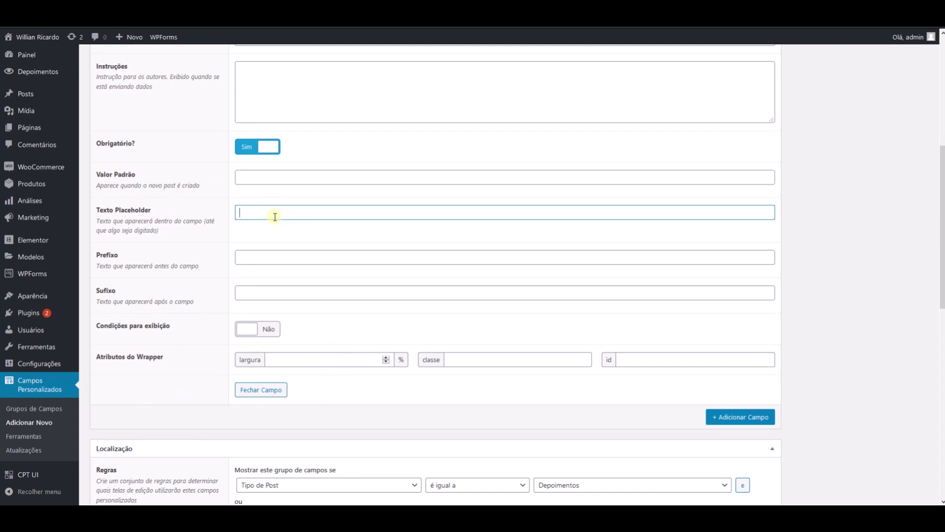
text(Digite seu e-mail)
click(259, 390)
scroll(286, 319, up, 4)
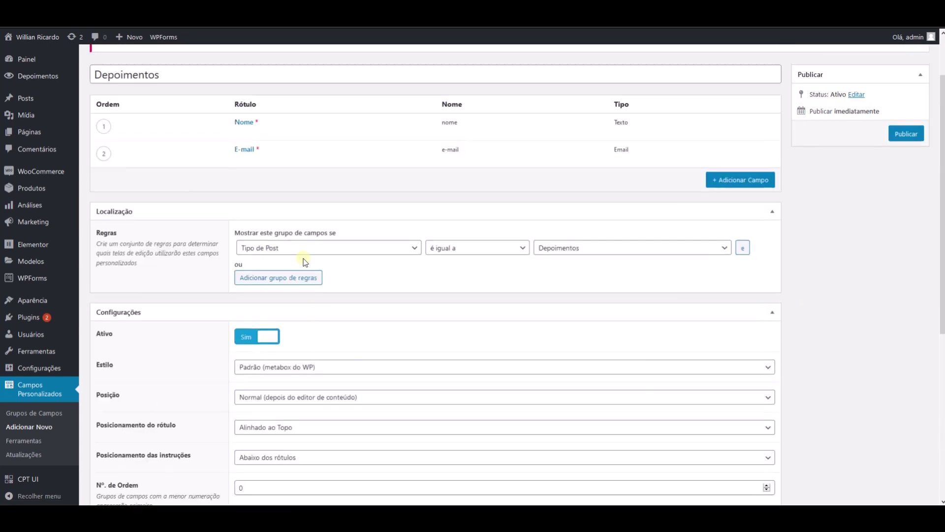
- Add a third field labelled Foto (name foto) with field type Imagem
click(734, 246)
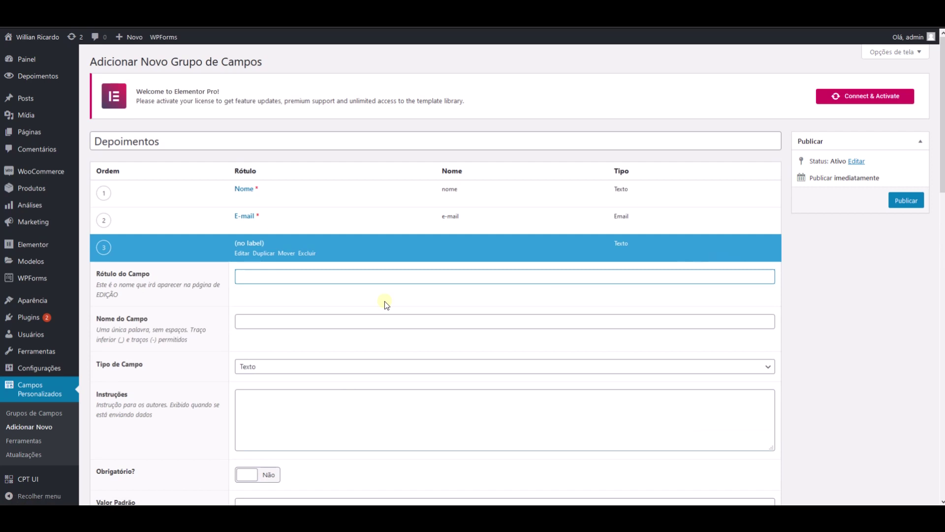
text(Foto)
key(Tab)
scroll(302, 351, down, 4)
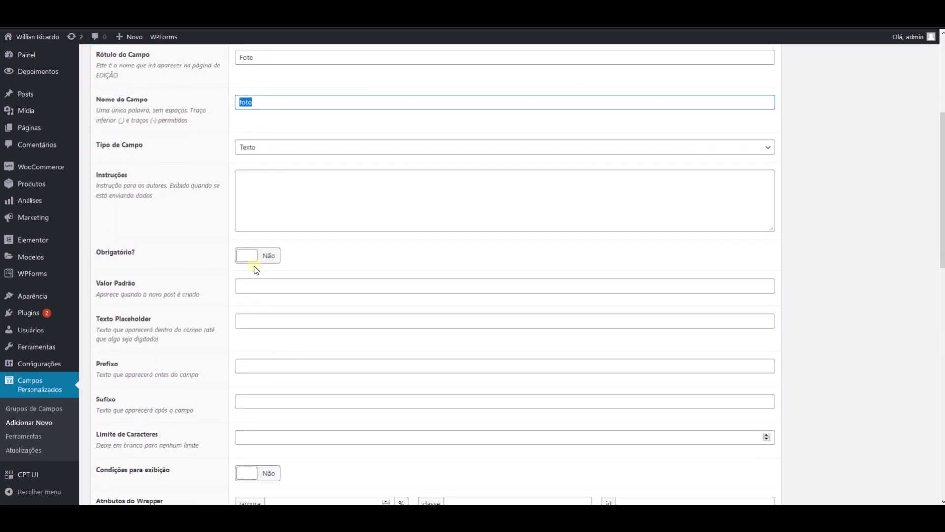
click(255, 158)
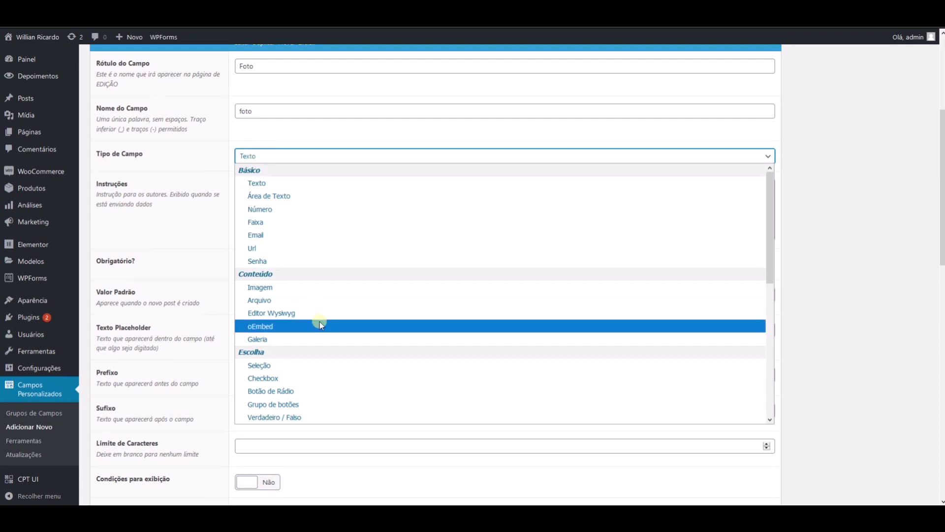
click(287, 288)
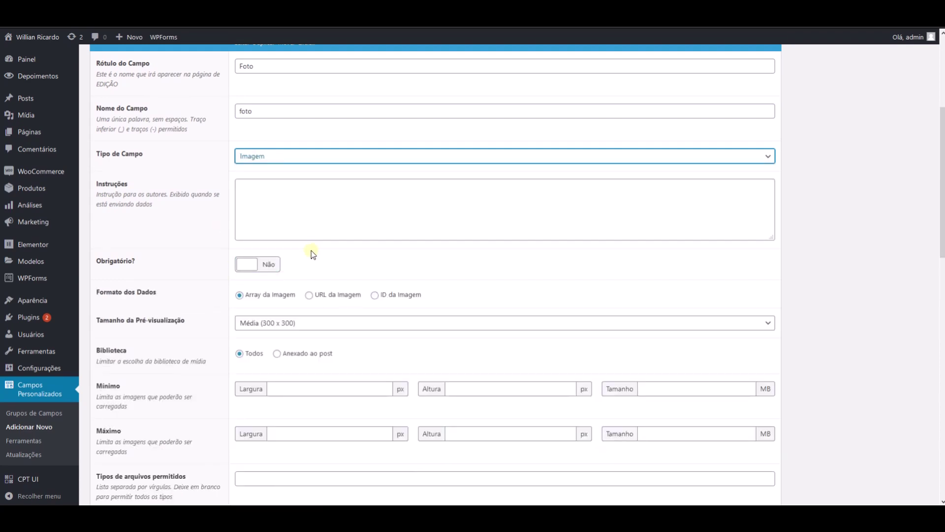
scroll(311, 250, down, 2)
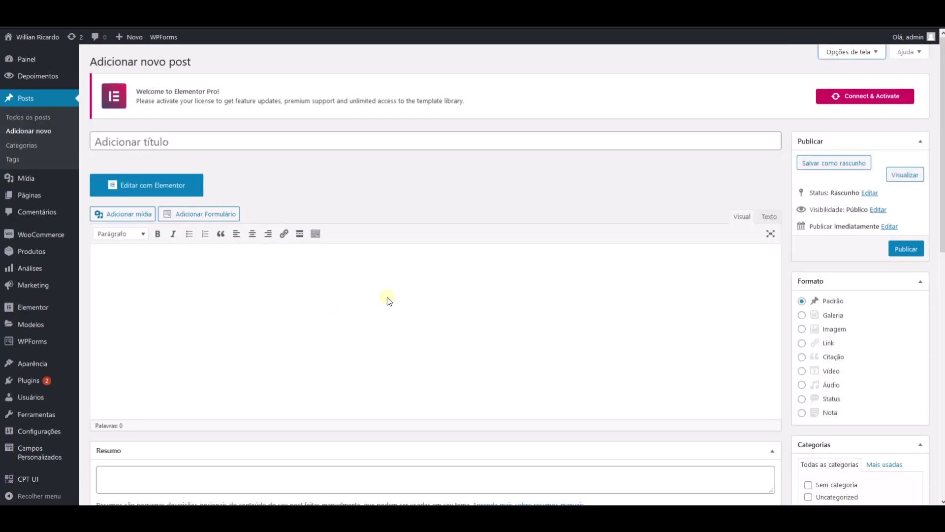
- Move Imagem destacada under Publicar and set the teal-background portrait as featured image
scroll(544, 253, down, 5)
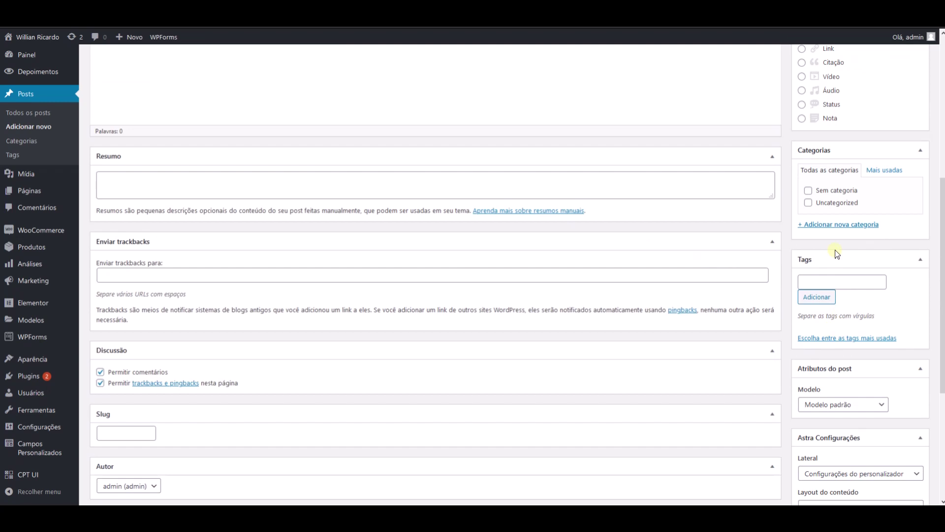
scroll(844, 359, down, 3)
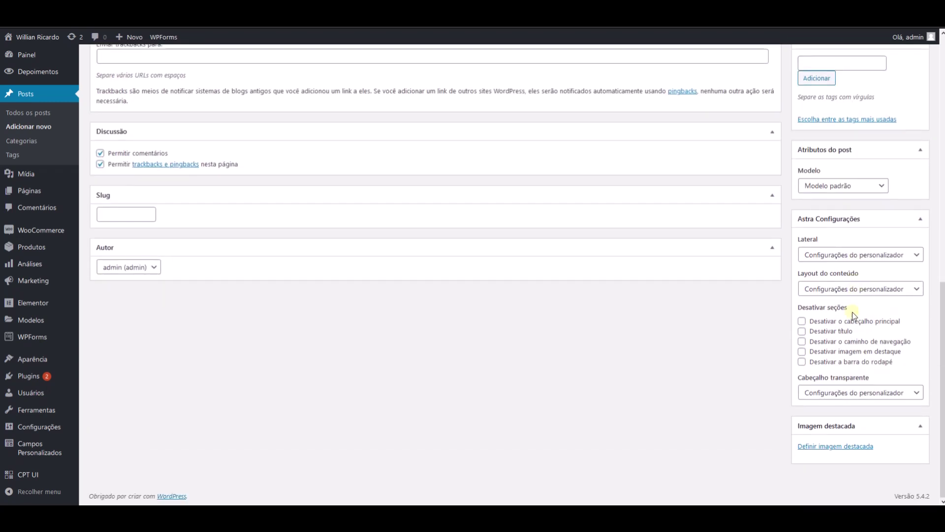
drag(854, 418, 857, 262)
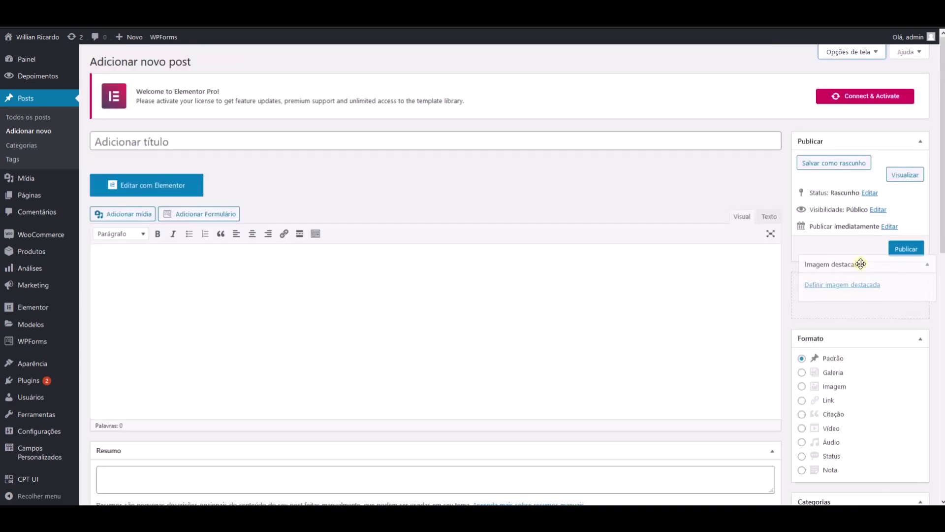
click(852, 302)
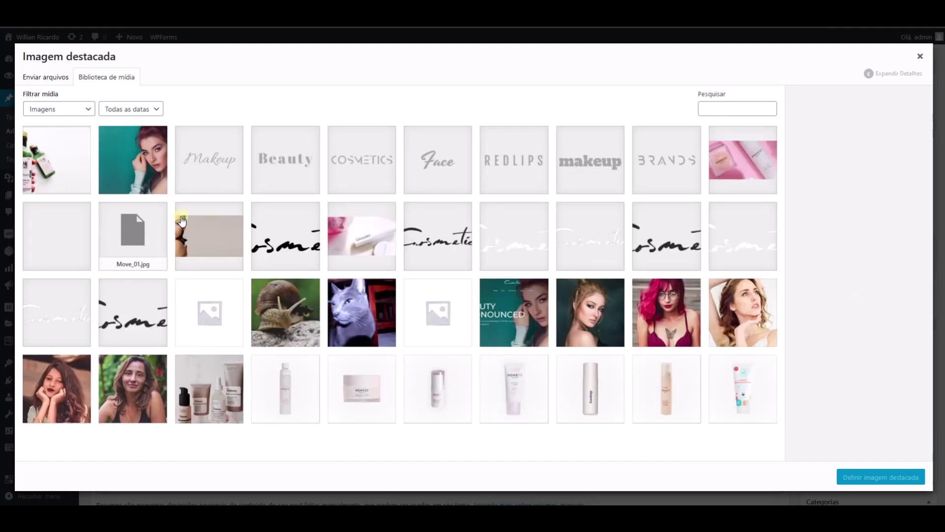
click(131, 160)
click(877, 476)
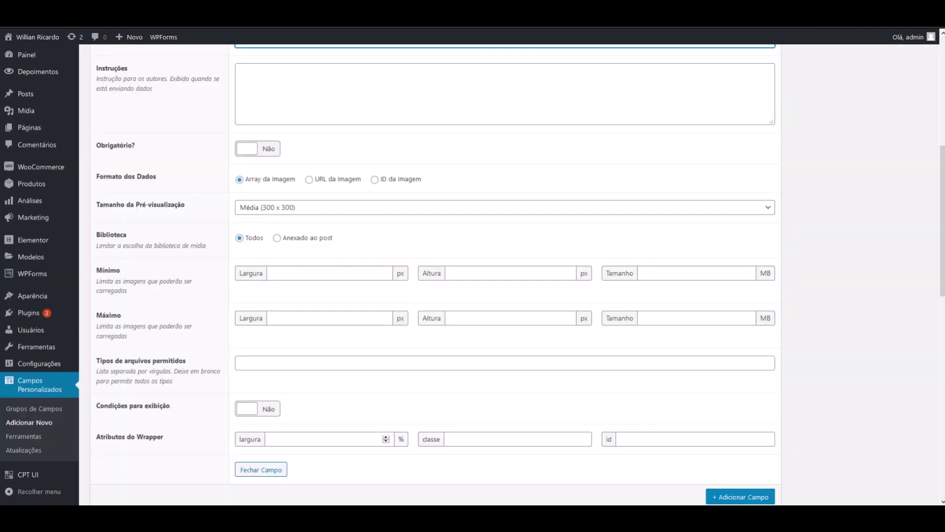
- Choose Miniatura (150 x 150) in the Foto field's Tamanho da Pré-visualização
click(255, 209)
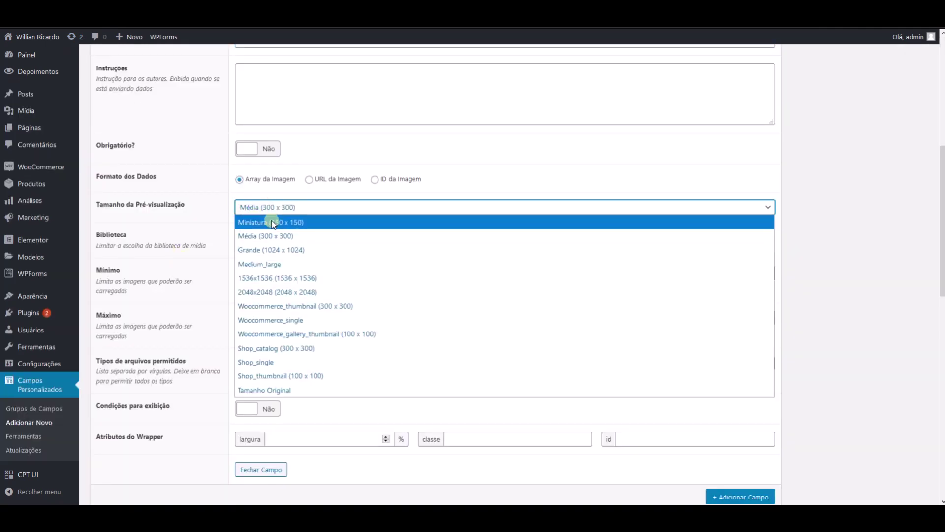
click(261, 221)
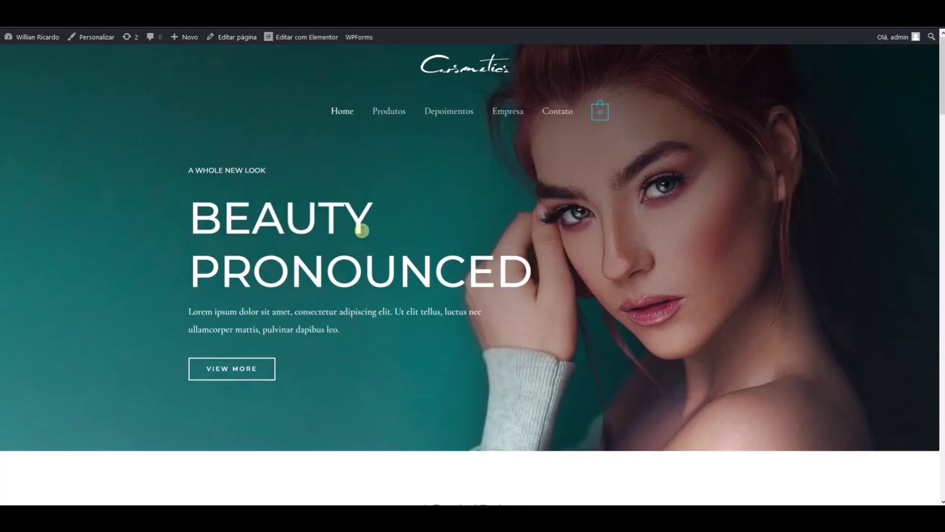
scroll(359, 234, down, 15)
scroll(360, 236, down, 13)
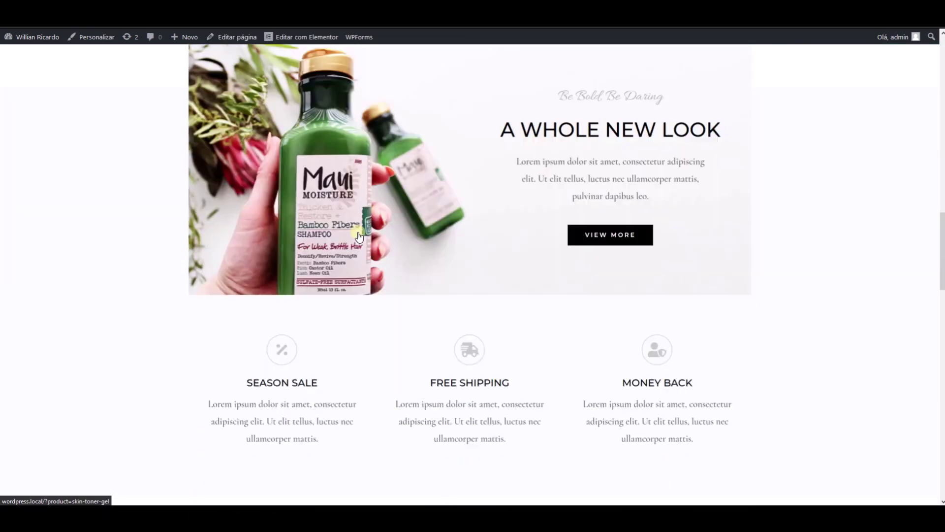
- Scroll back up the site's front-end homepage
scroll(359, 236, up, 9)
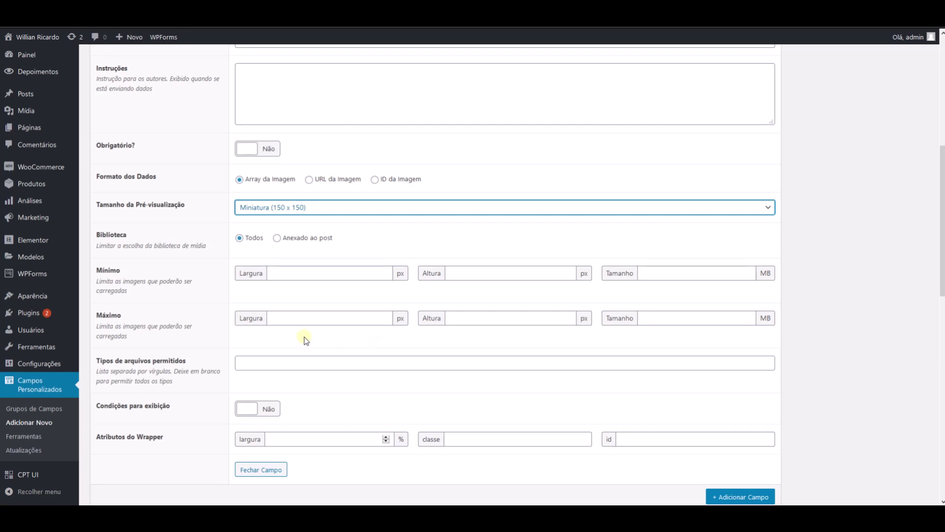
- Leave Foto's allowed file types blank after trying 'png, jpg', collapse it, add a field
click(266, 367)
text(jpg)
key(BackSpace)
key(BackSpace)
key(BackSpace)
text(pn)
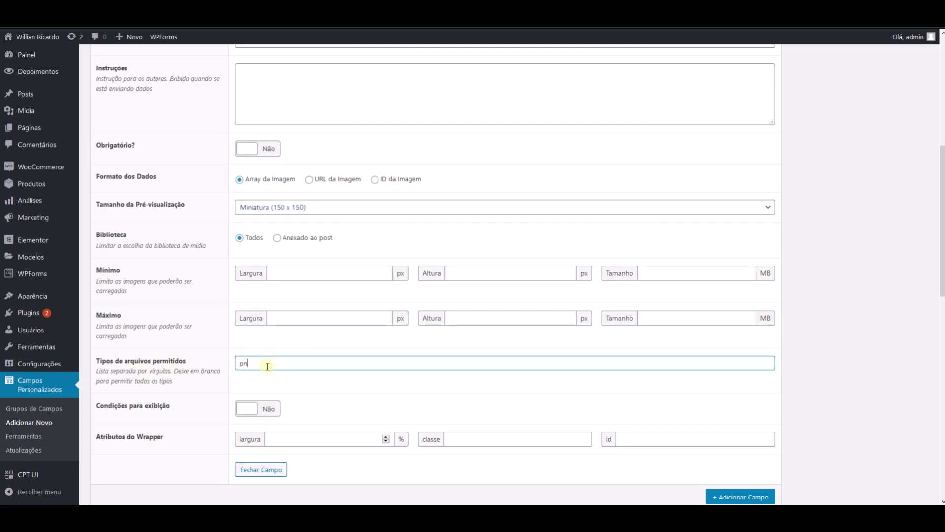
text(g, jpg)
key(BackSpace)
key(BackSpace)
key(BackSpace)
key(BackSpace)
key(BackSpace)
key(BackSpace)
key(BackSpace)
key(BackSpace)
scroll(218, 358, down, 3)
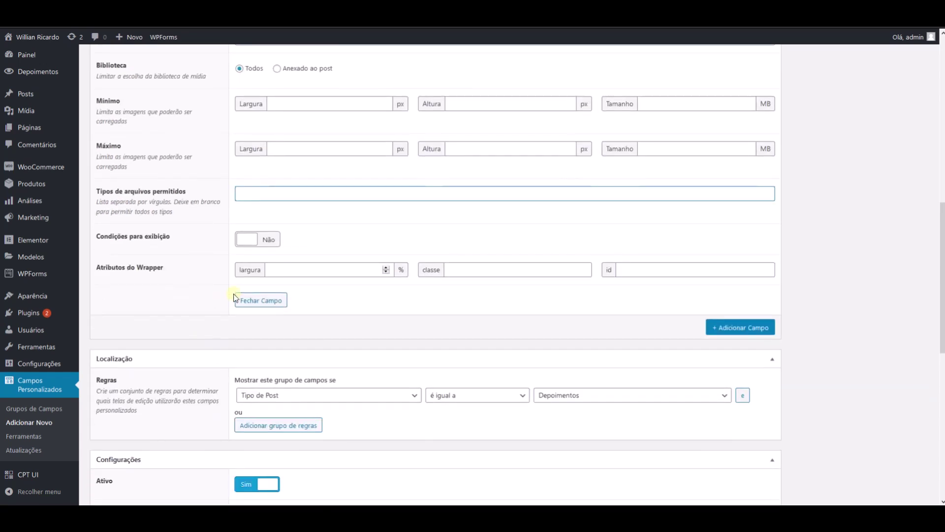
click(245, 302)
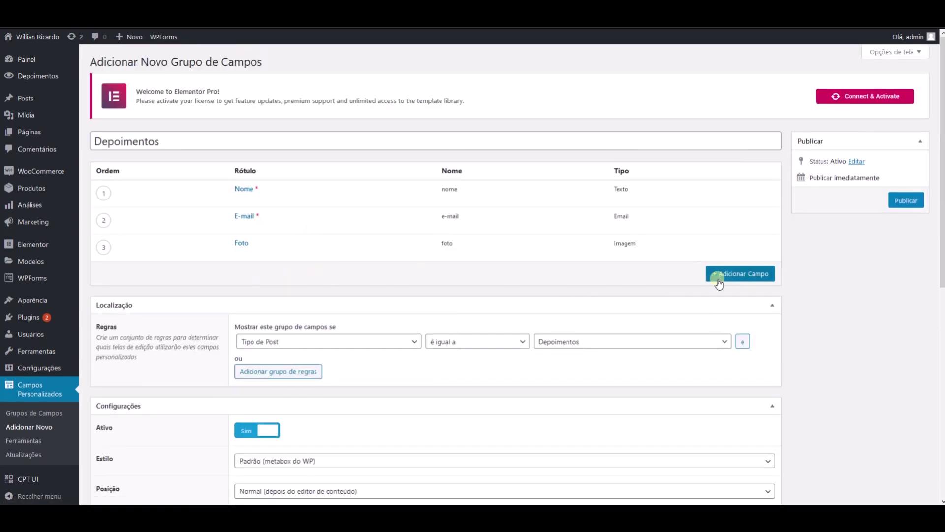
click(716, 276)
- Label the new field 'Galeria de Fotos', auto-filling the name galeria_de_fotos
text(Galeria de Fotro)
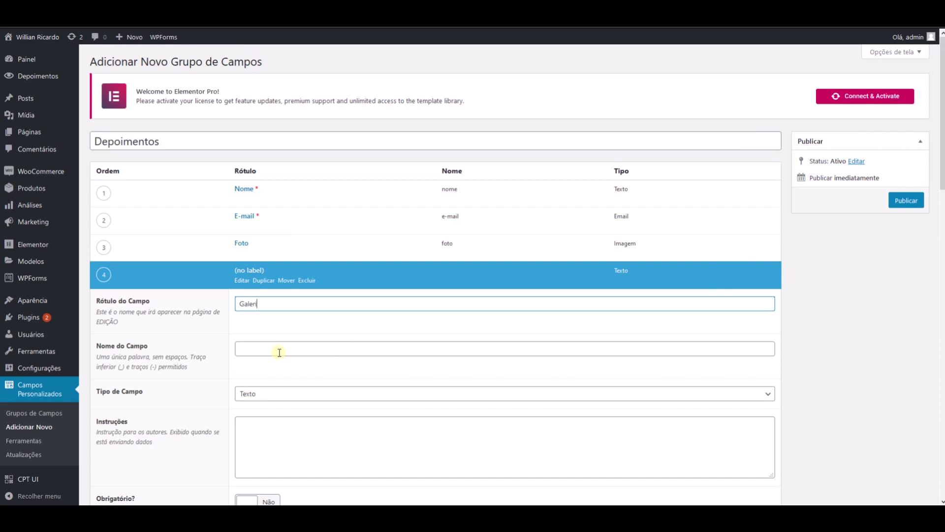
key(BackSpace)
key(BackSpace)
click(279, 353)
scroll(279, 353, down, 3)
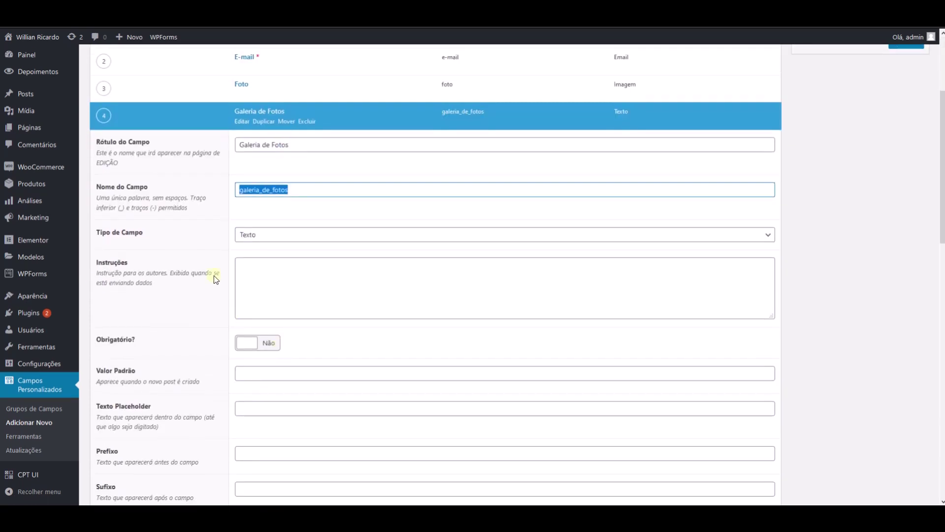
- Set Galeria de Fotos to Galeria type with Miniatura (150 x 150) previews and collapse it
click(254, 235)
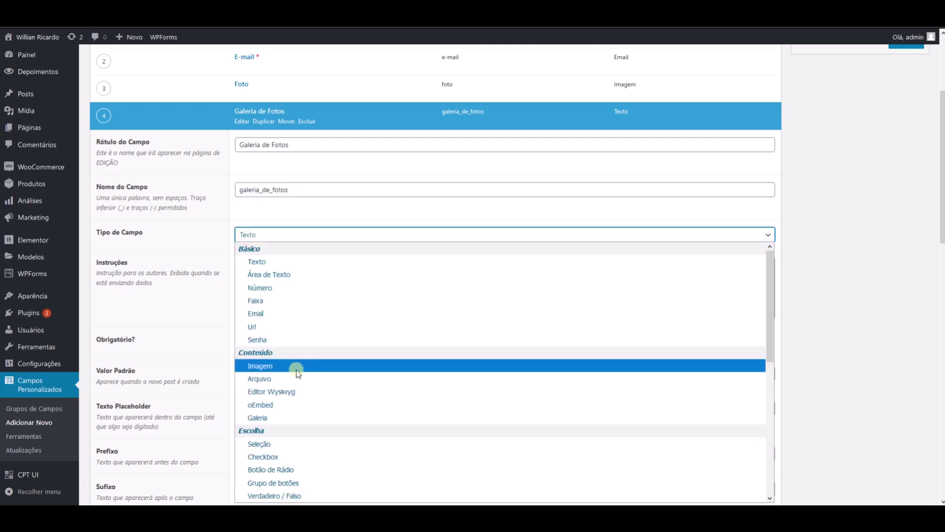
scroll(296, 377, down, 3)
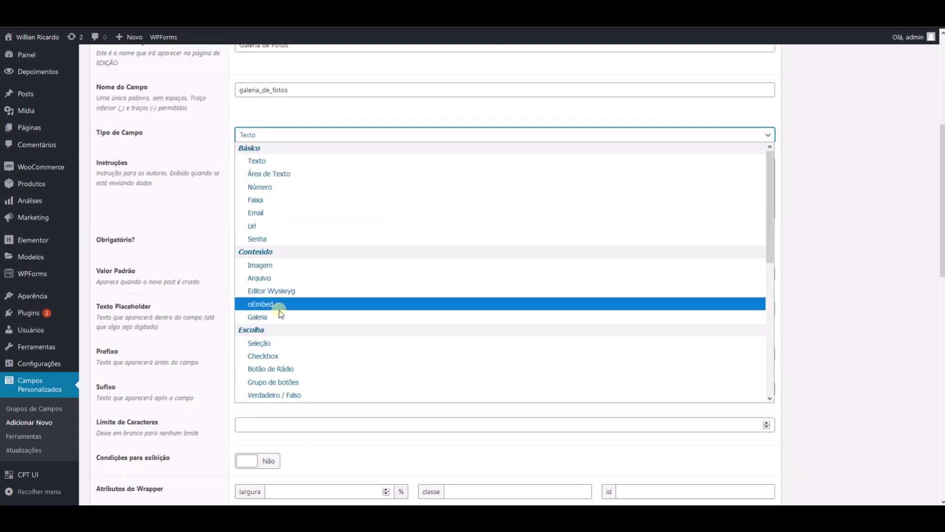
click(270, 319)
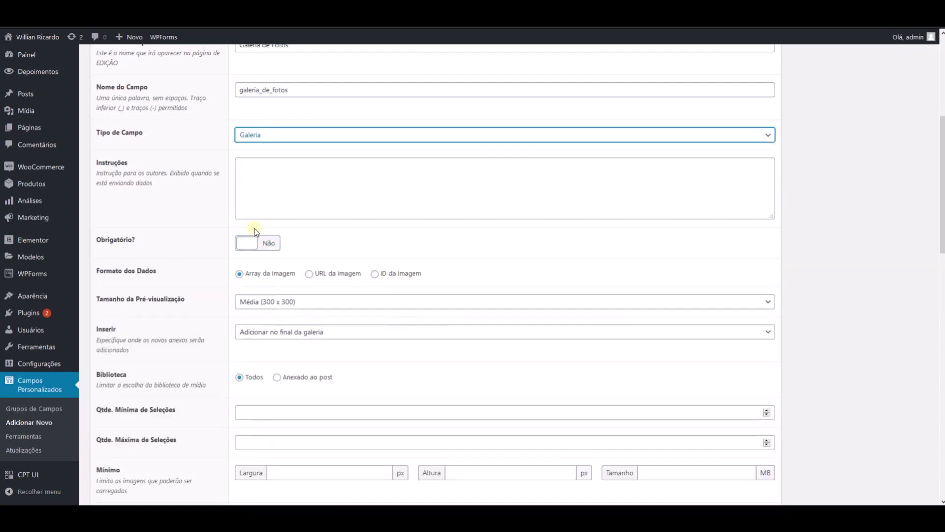
click(283, 302)
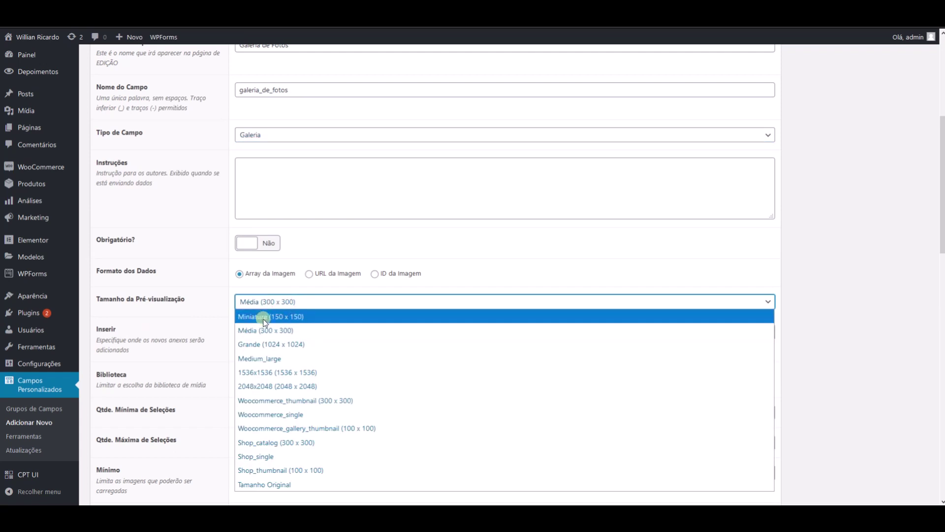
click(260, 318)
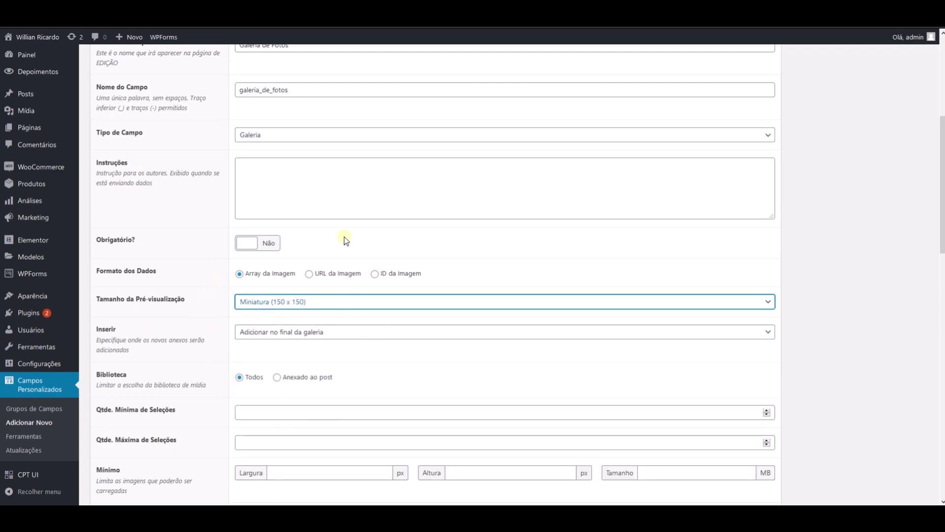
scroll(340, 231, up, 4)
scroll(330, 241, down, 3)
scroll(325, 257, down, 6)
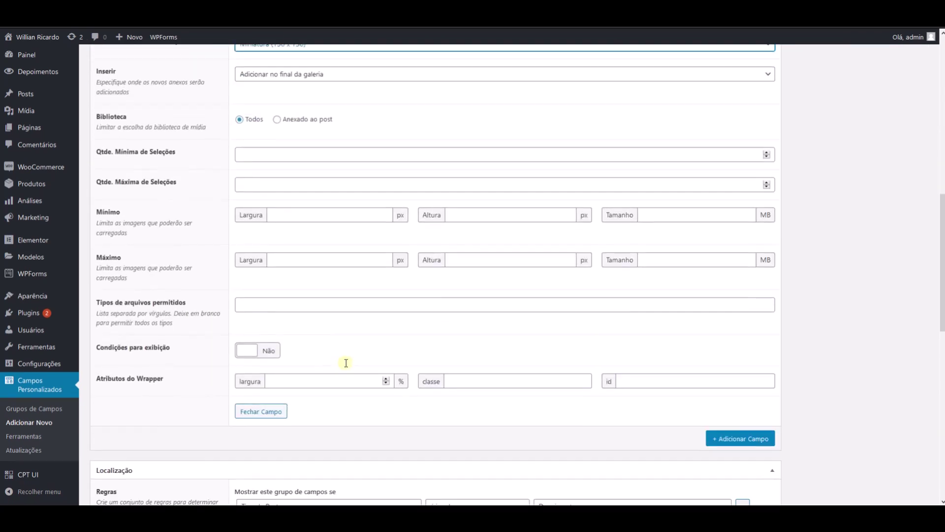
click(273, 418)
scroll(306, 278, up, 5)
scroll(305, 266, up, 3)
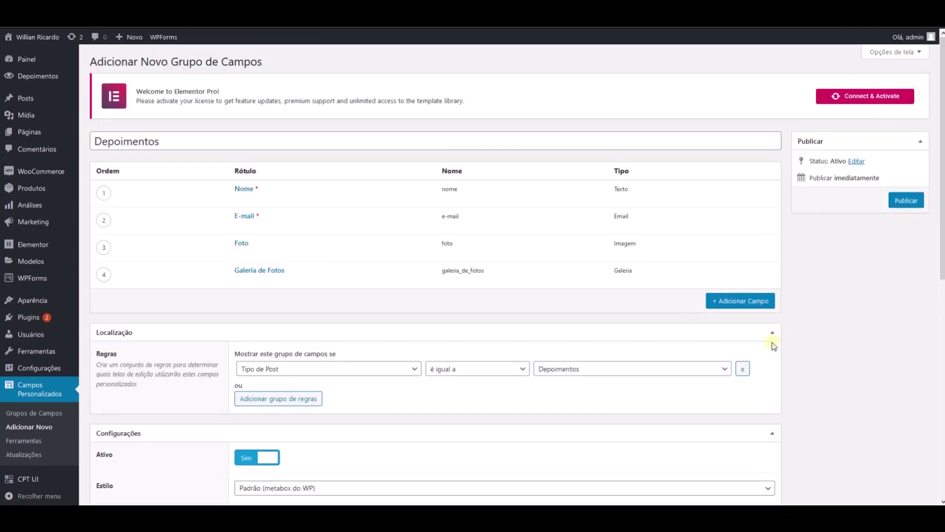
- Add a fifth field labelled 'Telefone', auto-filling its name telefone
click(737, 302)
text(Telefone)
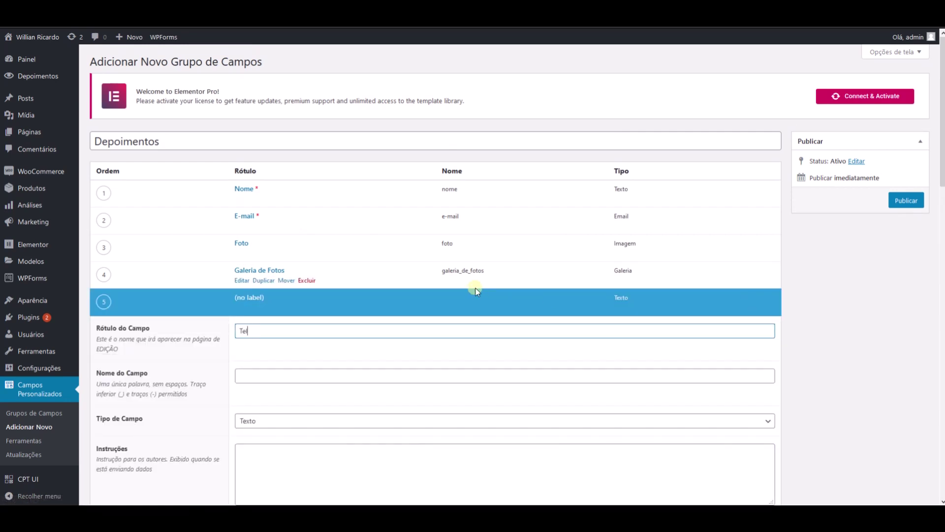
key(Tab)
scroll(475, 288, down, 3)
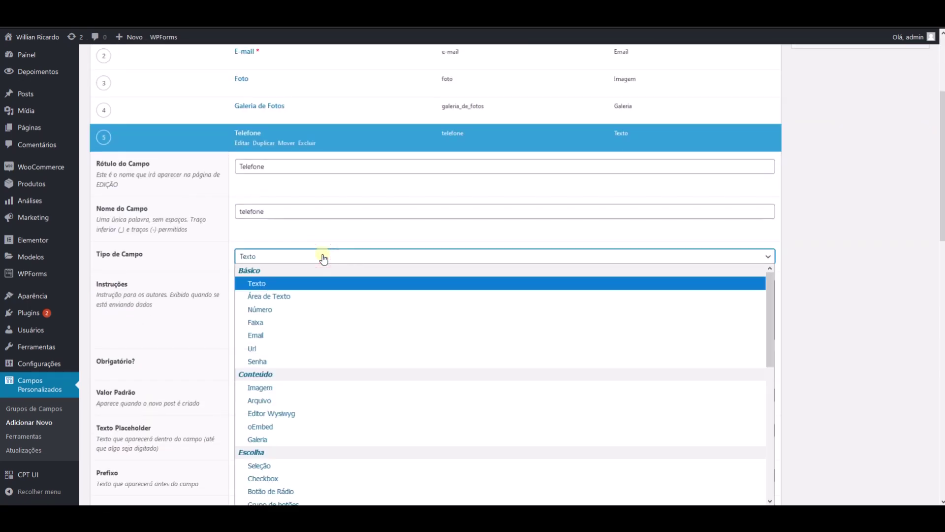
scroll(300, 276, down, 3)
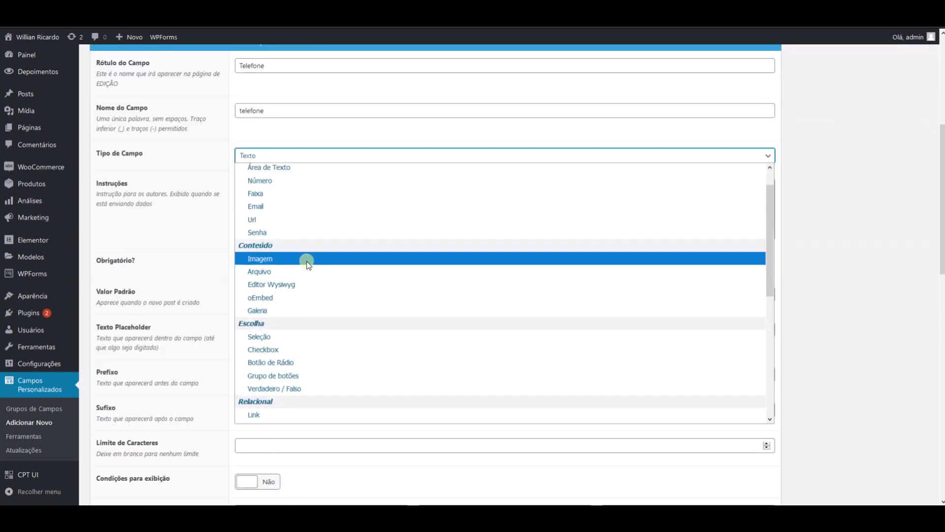
scroll(301, 198, up, 1)
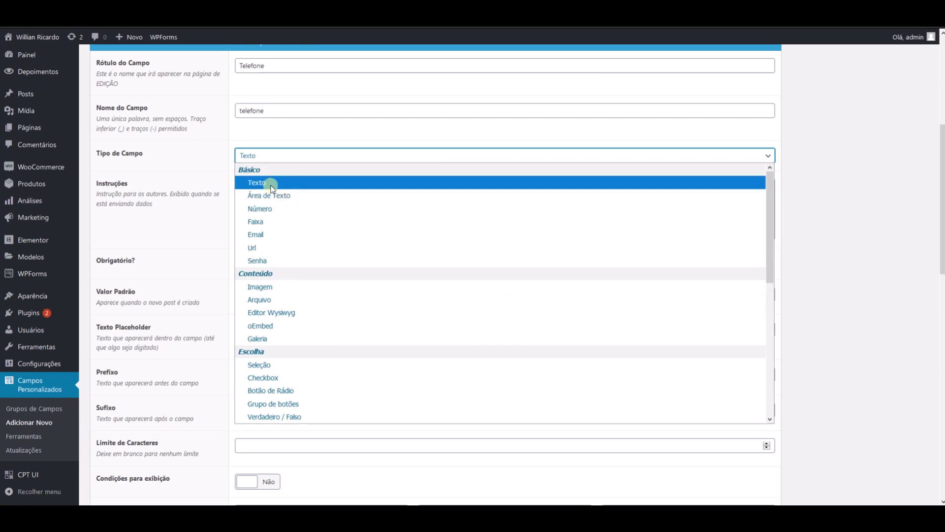
- Make Telefone a required Número field, then add a blank sixth field
click(268, 209)
click(289, 327)
scroll(289, 327, down, 2)
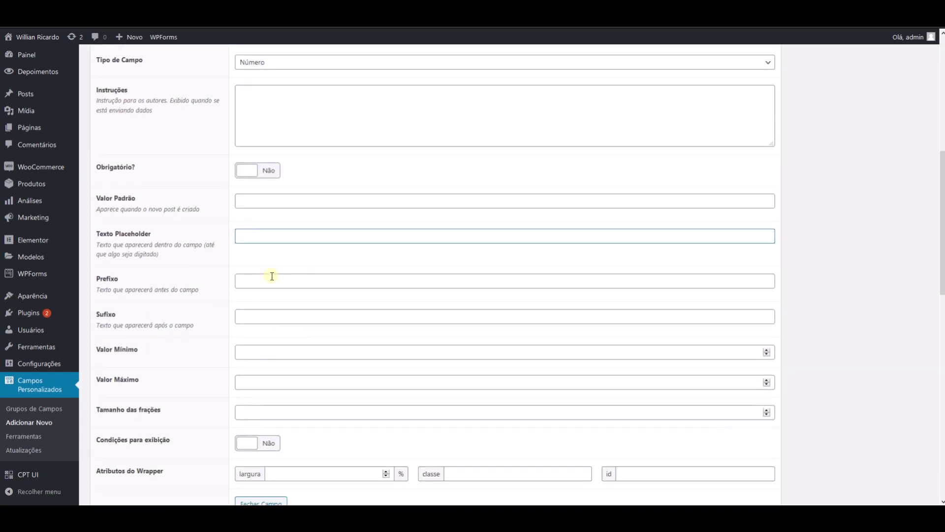
scroll(270, 278, down, 1)
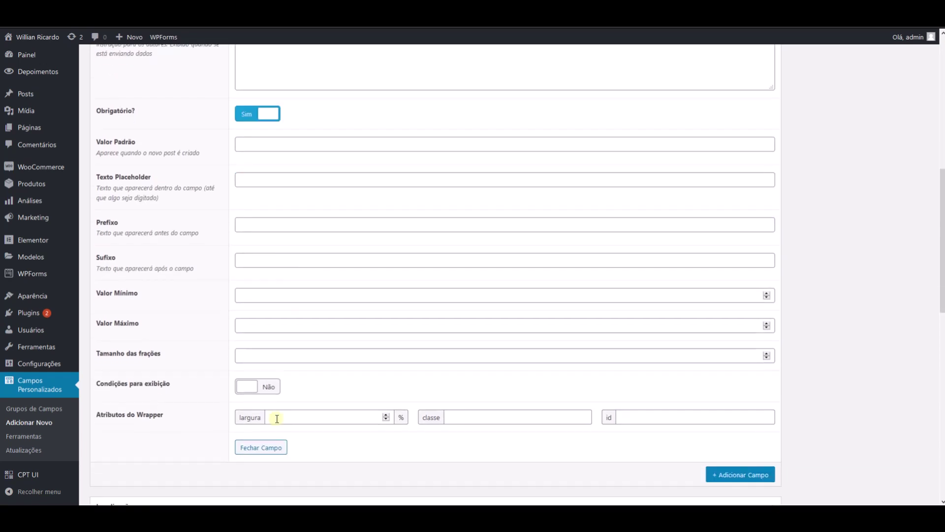
click(268, 448)
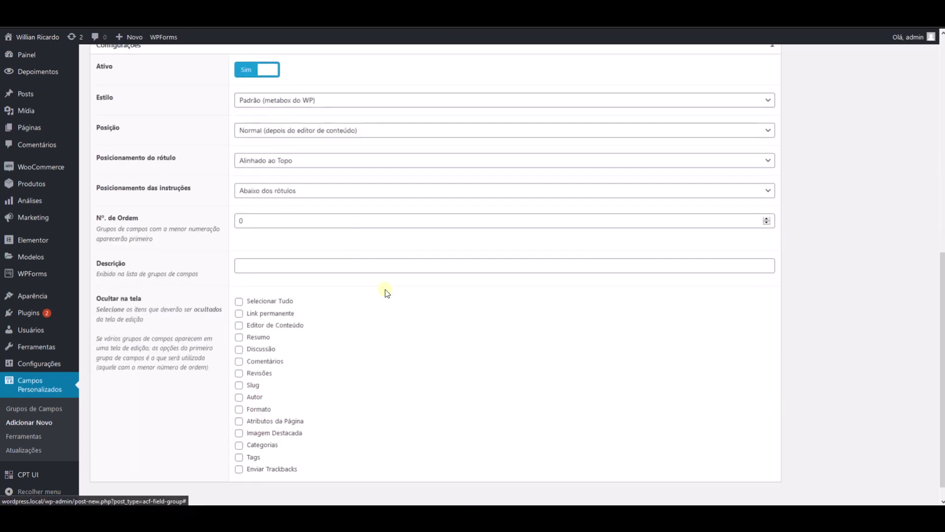
scroll(385, 289, up, 5)
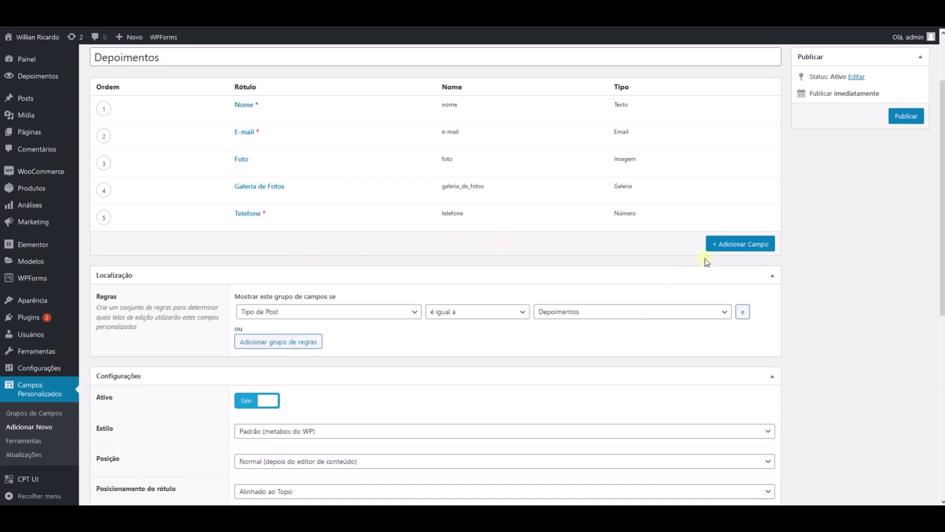
click(723, 244)
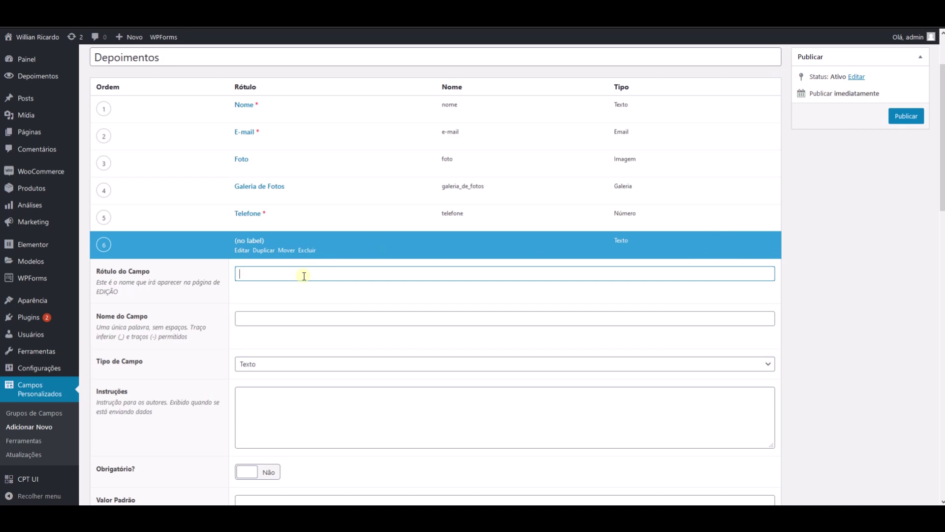
- Label the sixth field 'Mensagem' and first give it the Área de Texto type
text(Mensagem)
key(Tab)
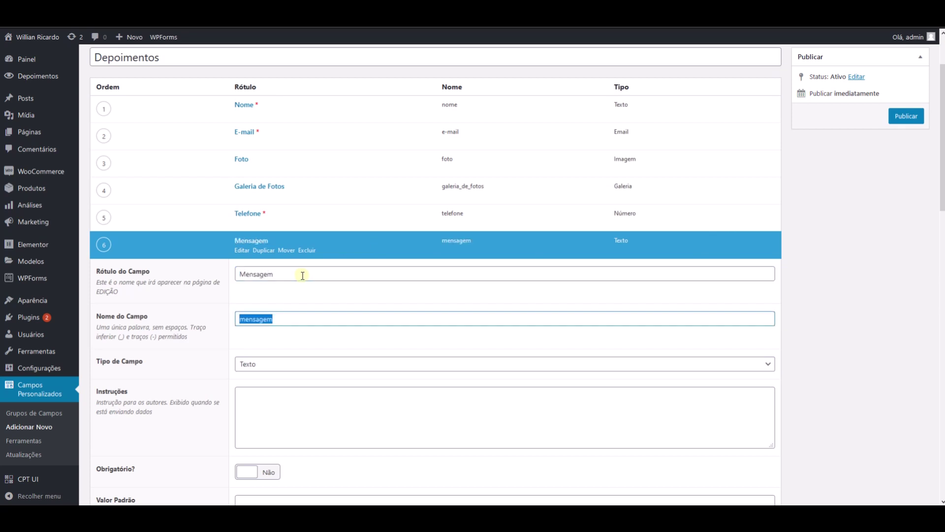
scroll(200, 263, down, 2)
click(253, 262)
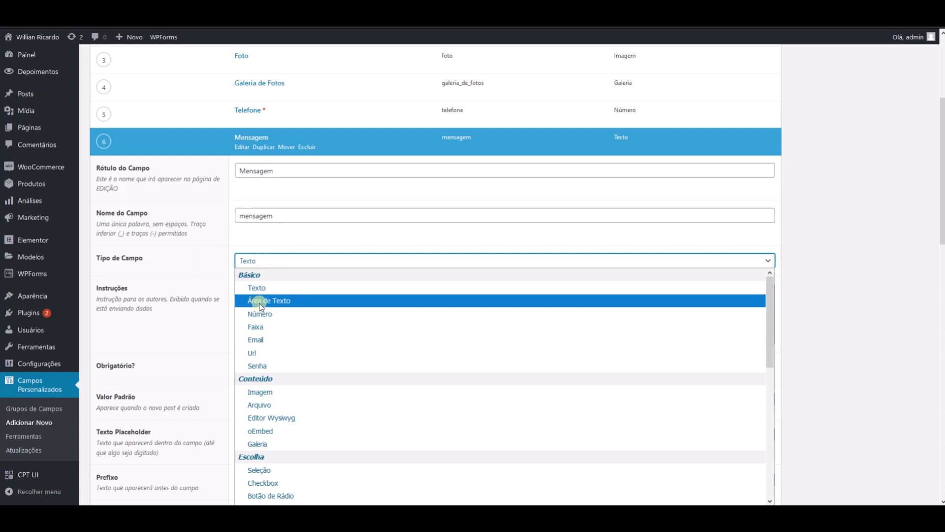
click(261, 305)
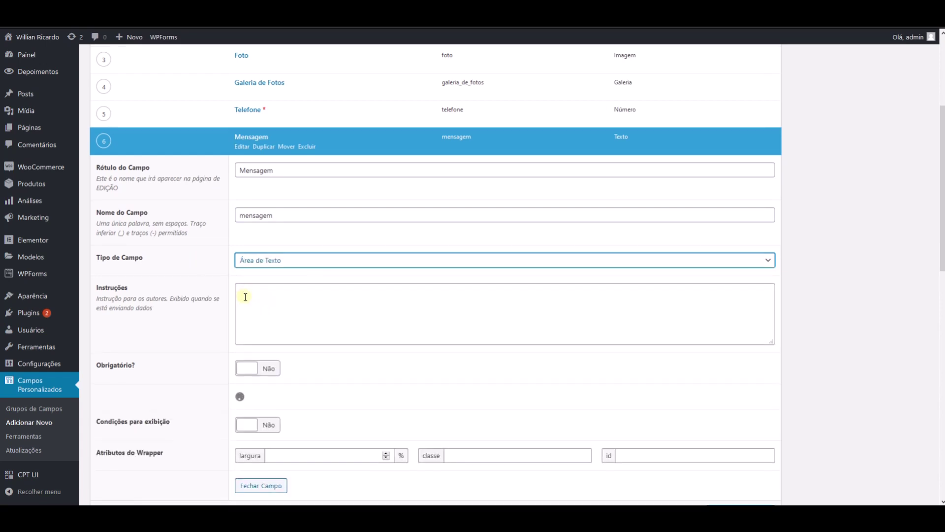
scroll(244, 296, down, 2)
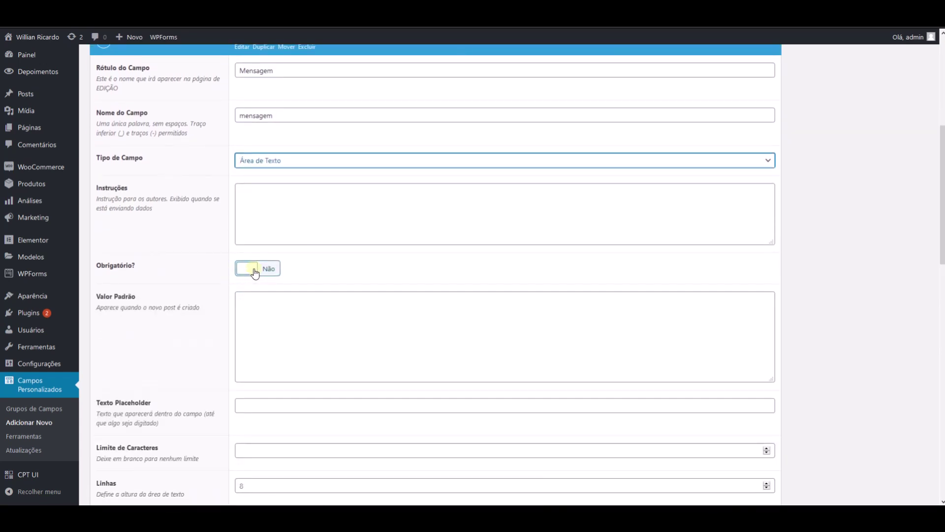
scroll(267, 311, down, 2)
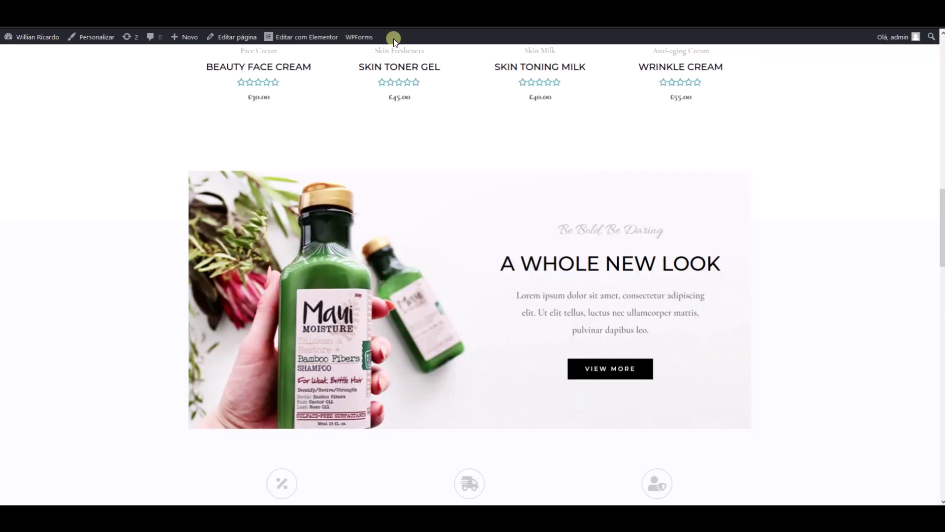
scroll(367, 253, down, 5)
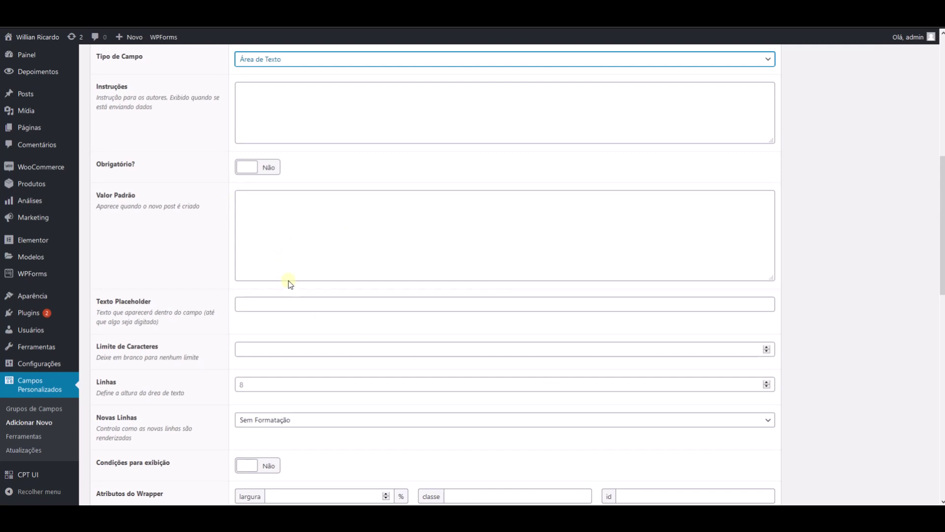
scroll(272, 133, up, 1)
- Change the Mensagem field type to Editor Wysiwyg
click(271, 99)
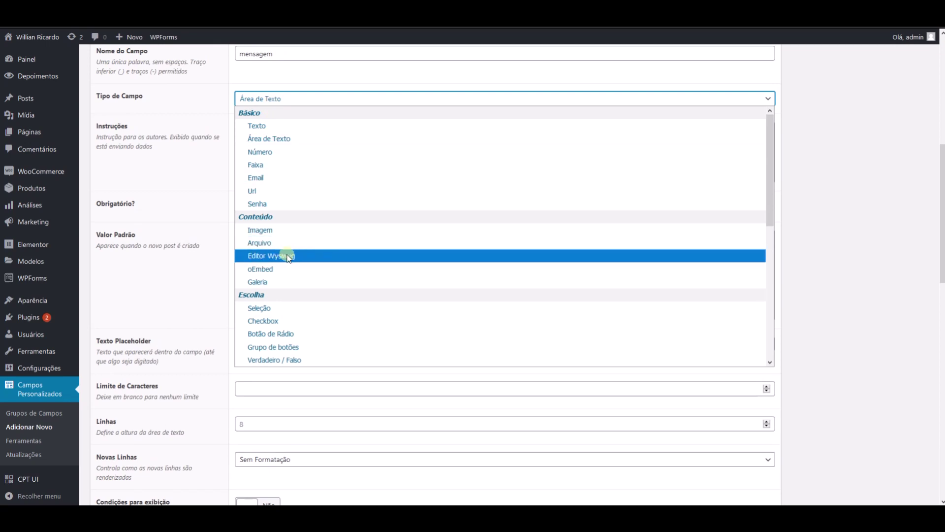
click(272, 256)
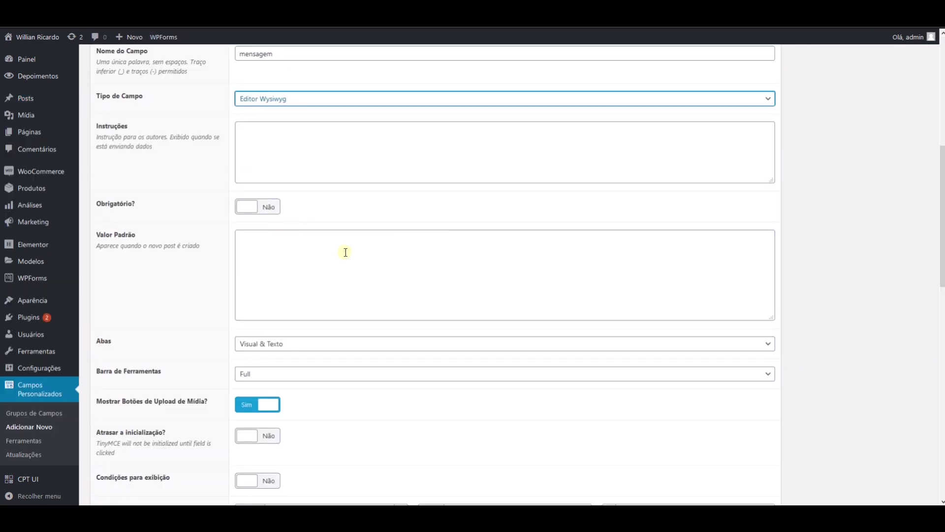
scroll(319, 288, down, 3)
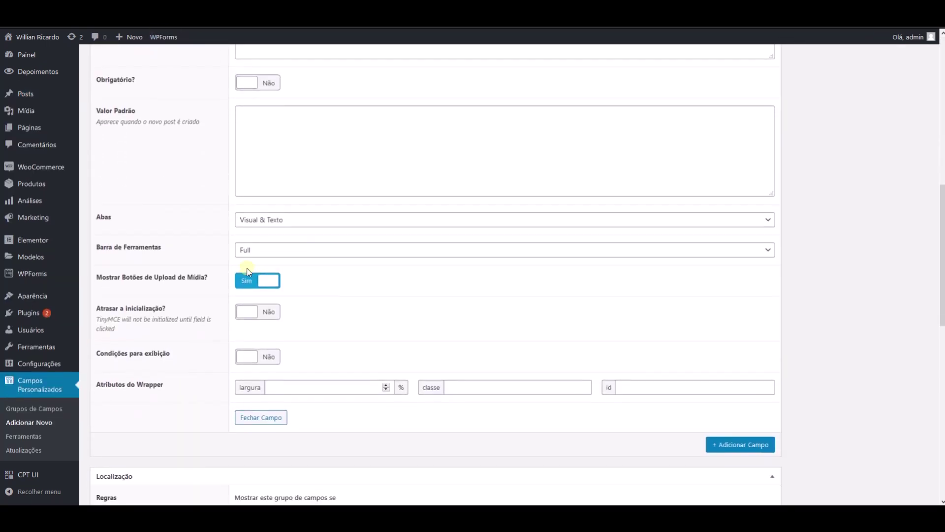
click(263, 220)
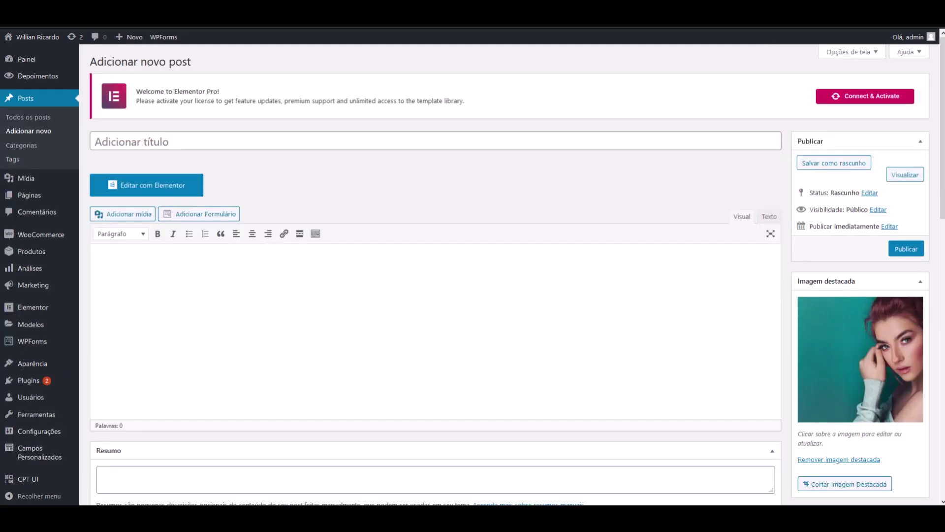
- Set Mensagem's Abas to Apenas Texto and turn off its media upload buttons
click(769, 216)
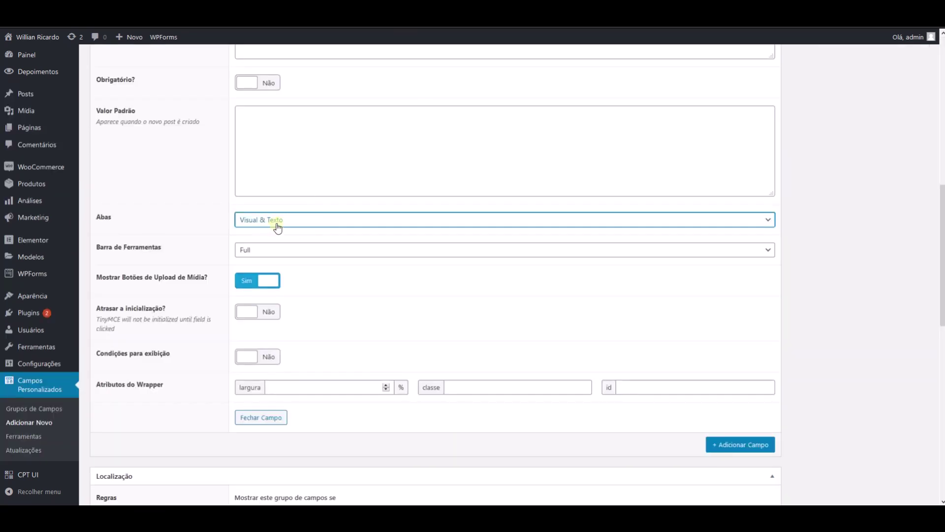
click(276, 221)
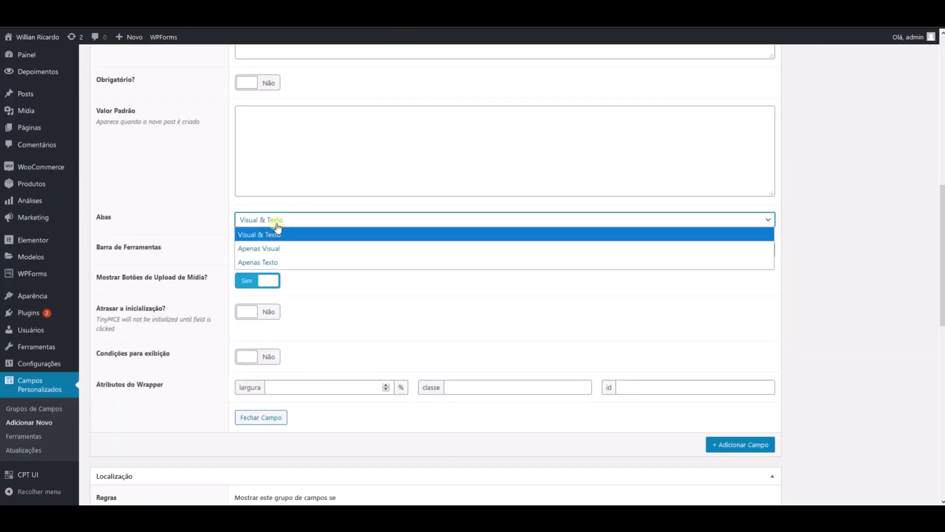
click(282, 259)
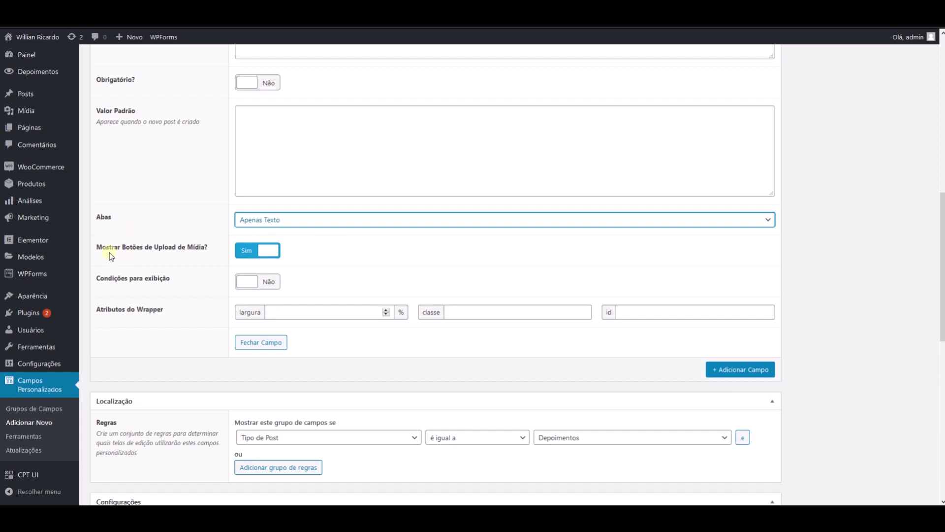
click(251, 251)
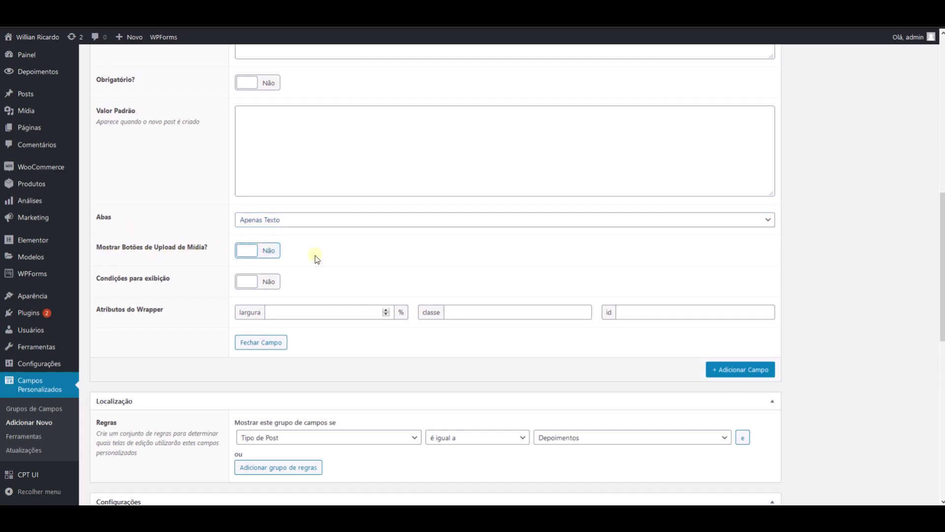
scroll(315, 257, up, 3)
- Make Mensagem required and publish the Depoimentos field group
click(269, 225)
scroll(322, 219, up, 2)
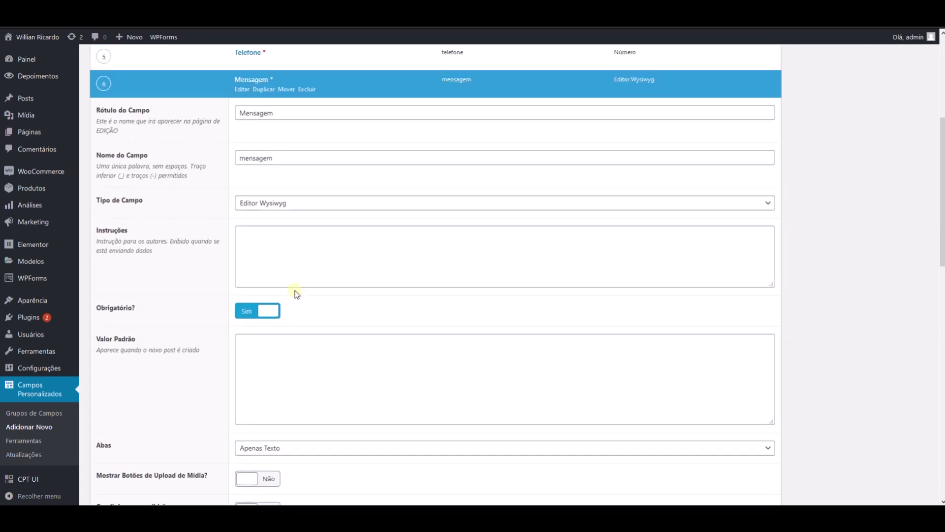
scroll(344, 338, down, 6)
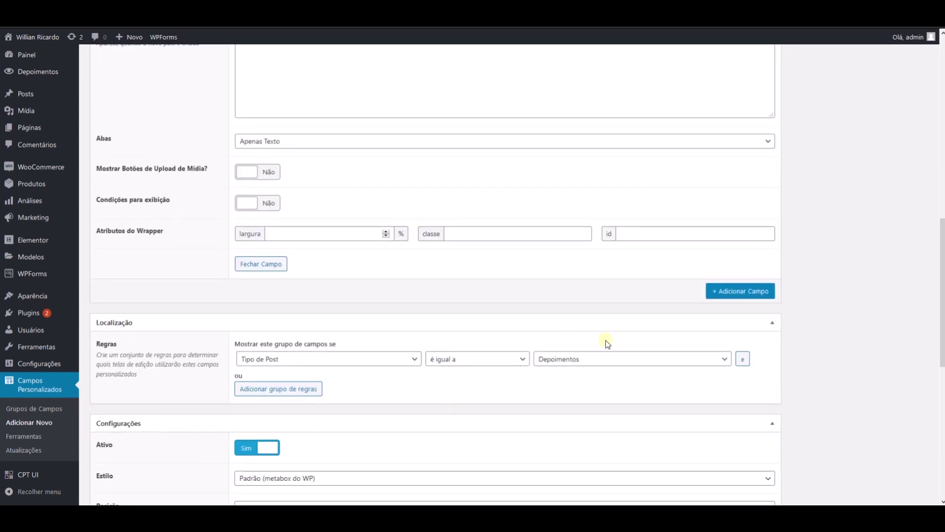
click(260, 263)
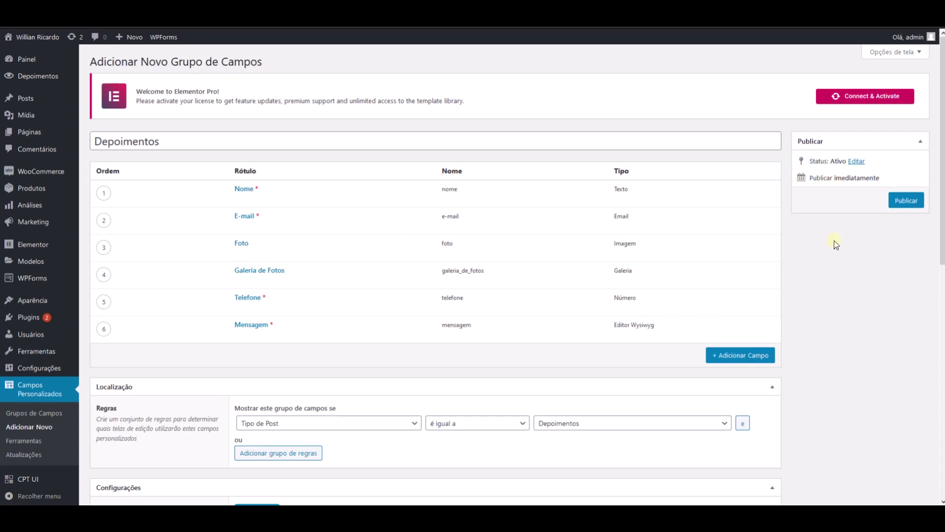
click(903, 202)
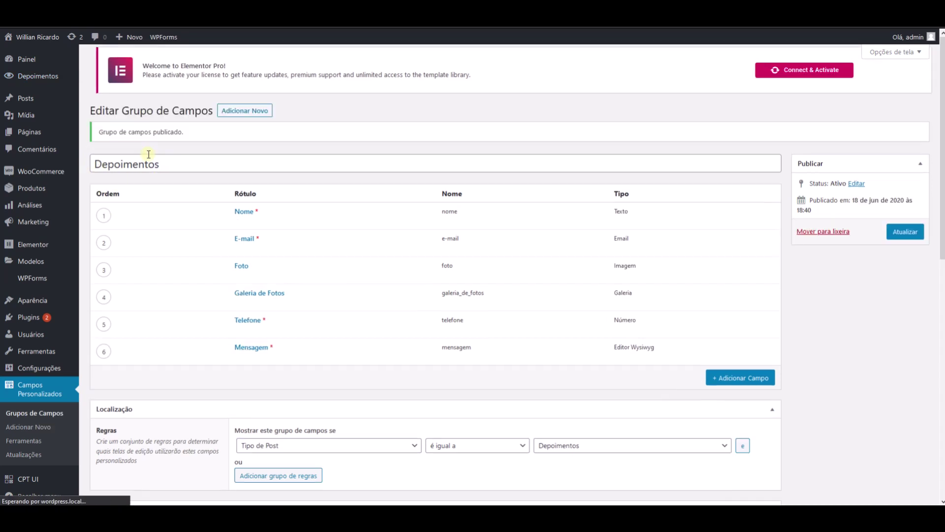
- Start a new Depoimentos entry and review its Nome, E-mail, Foto, Galeria, Telefone and Mensagem fields
mouse_move(69, 76)
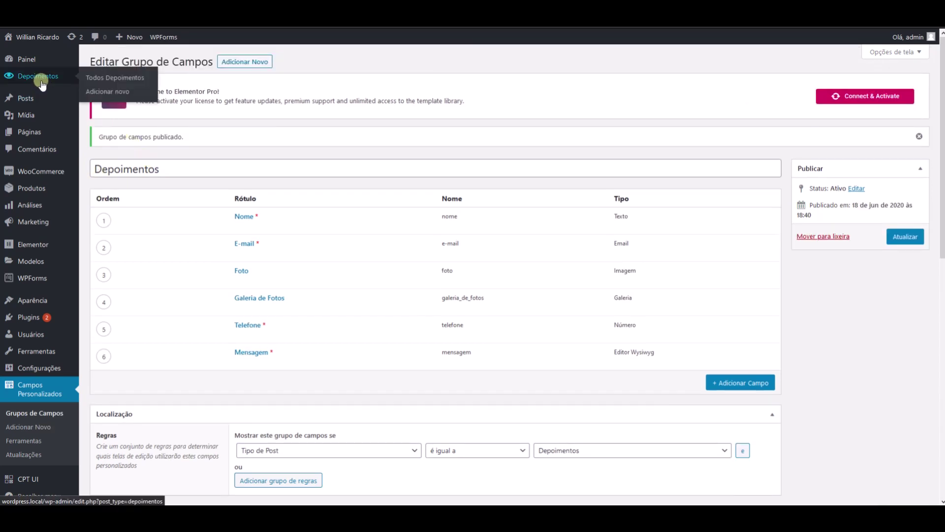
click(101, 92)
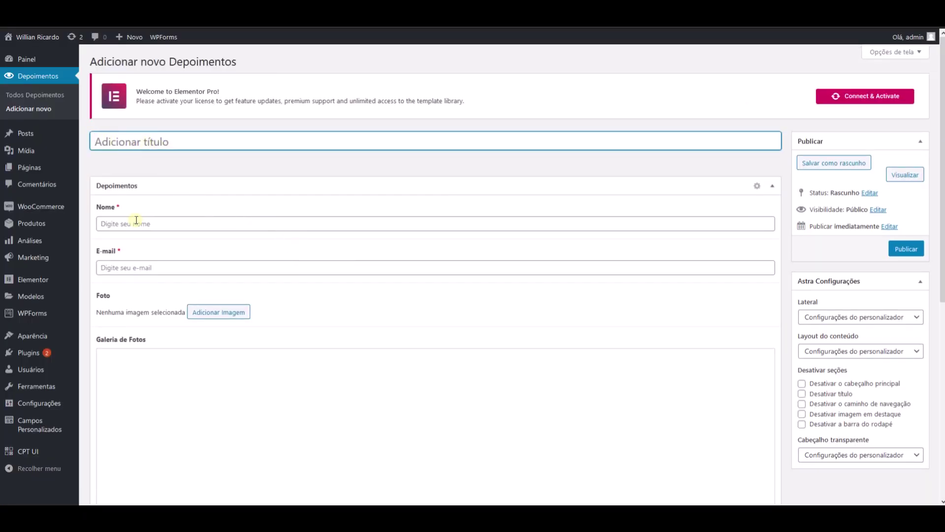
scroll(127, 248, down, 2)
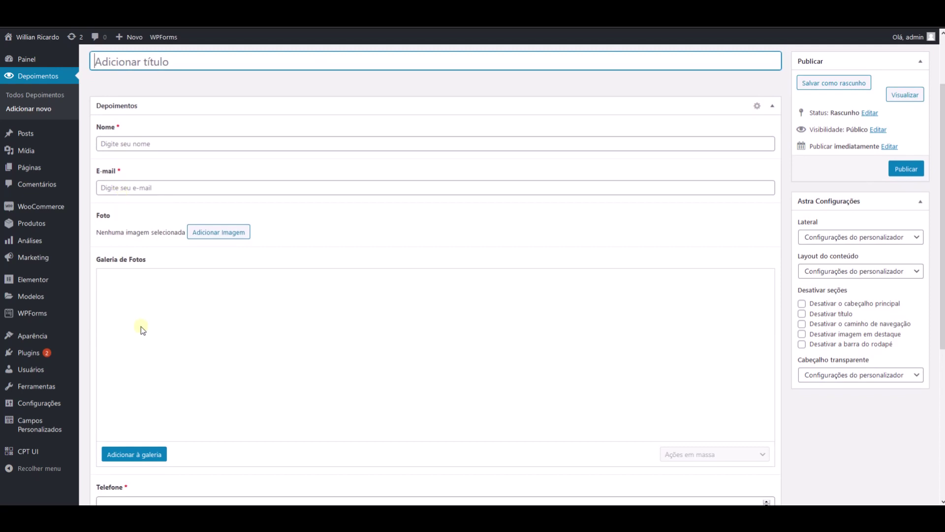
scroll(138, 315, down, 5)
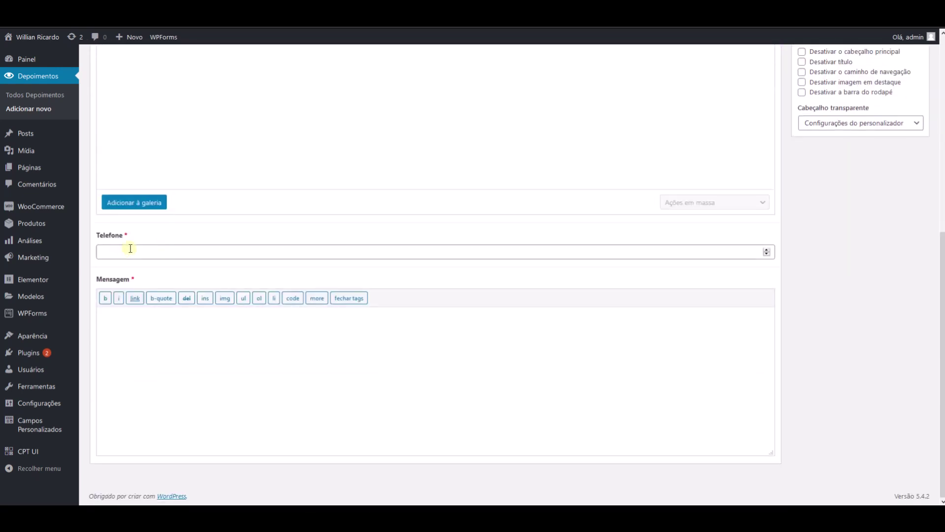
scroll(232, 331, up, 7)
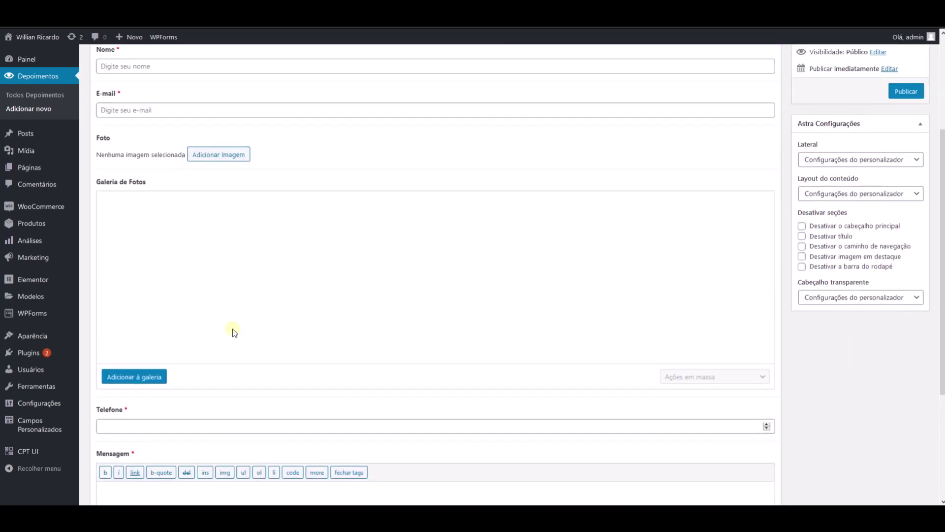
click(141, 179)
- Enter the author's name in Nome and their e-mail address in E-mail
text(Willian)
key(Tab)
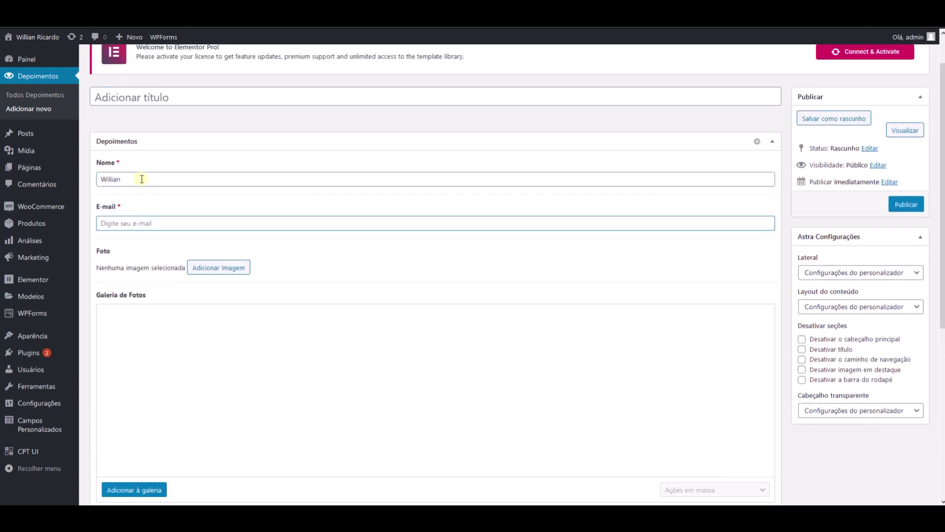
- Set the gray cat picture from the media library as the Foto
click(206, 268)
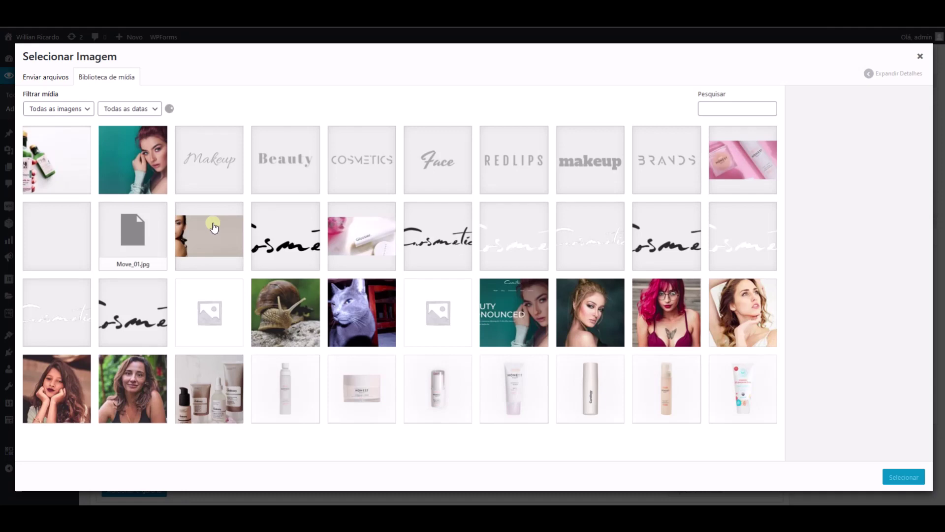
click(346, 305)
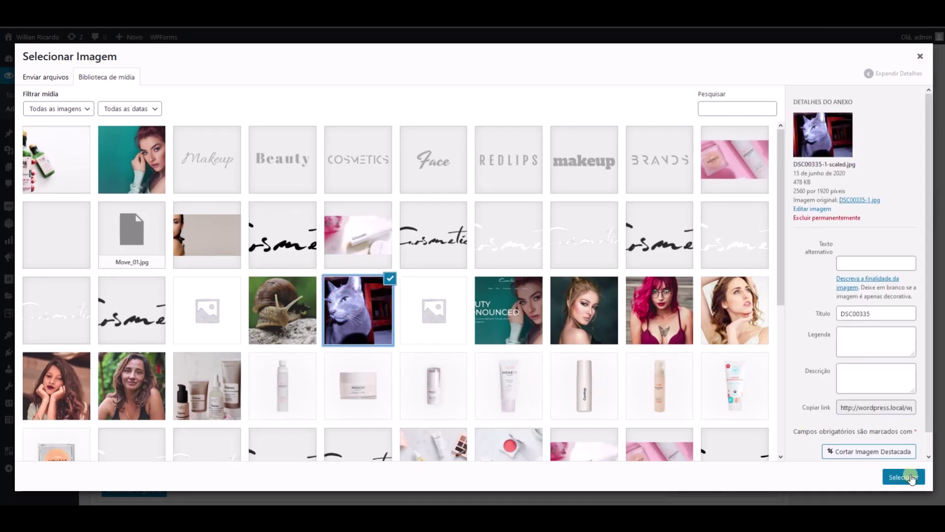
click(904, 477)
scroll(336, 295, down, 5)
scroll(335, 294, up, 1)
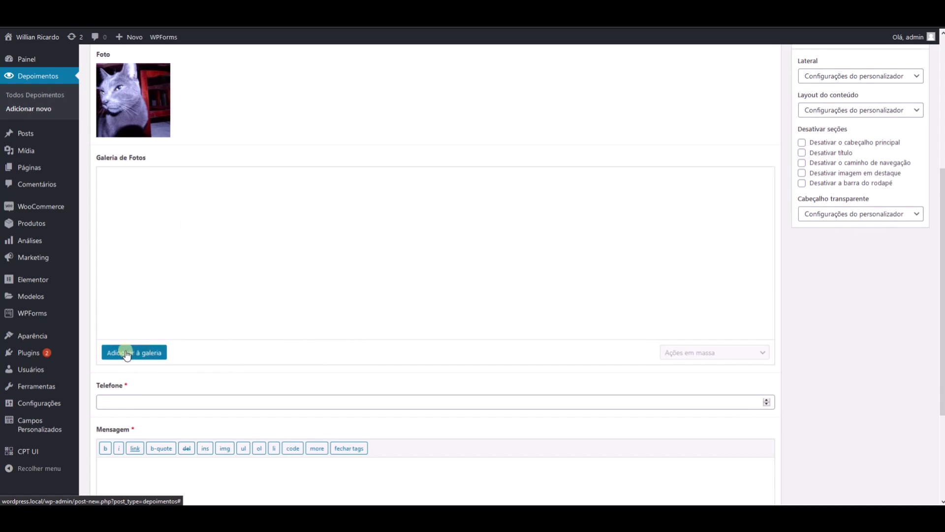
- Add the run of six portraits to the Galeria de Fotos
click(149, 356)
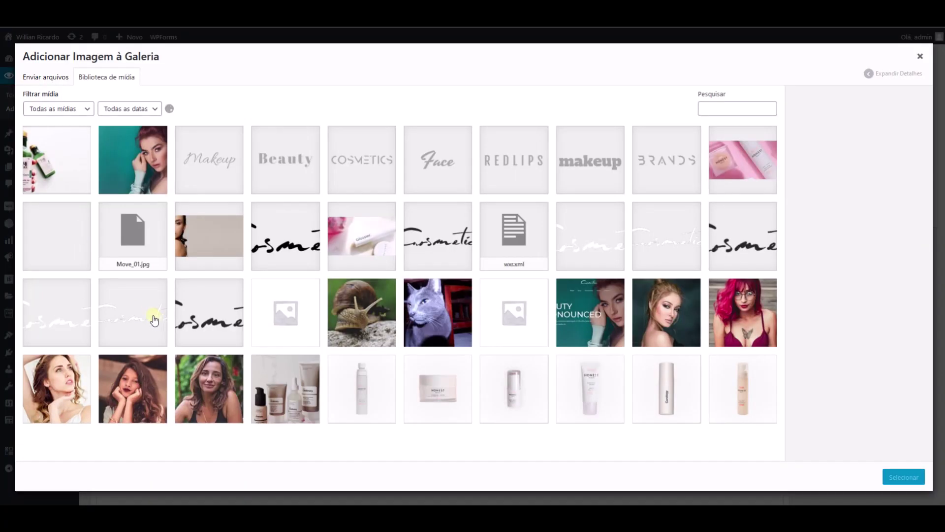
click(584, 323)
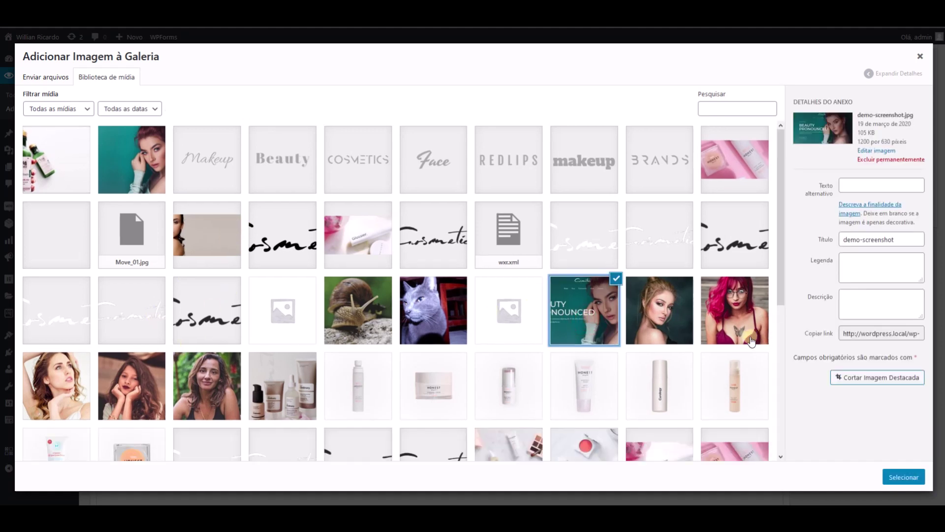
shift+click(220, 393)
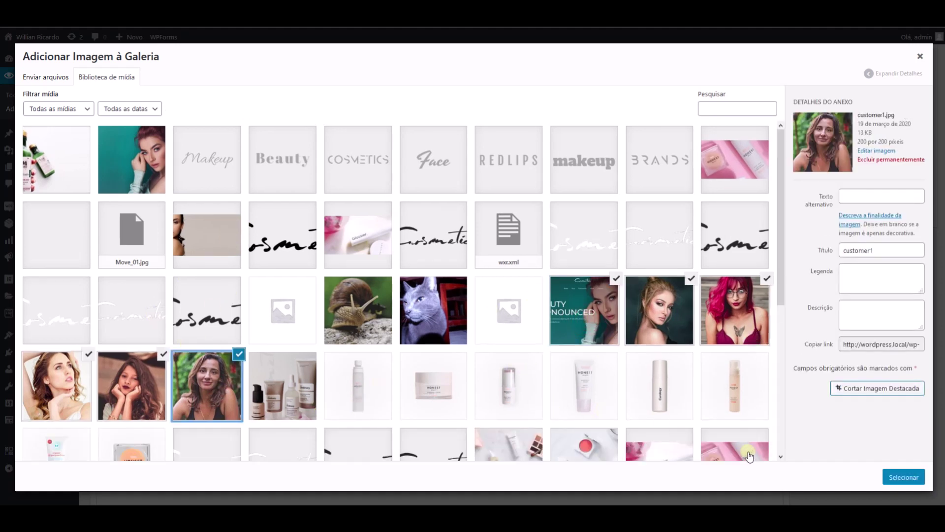
click(901, 477)
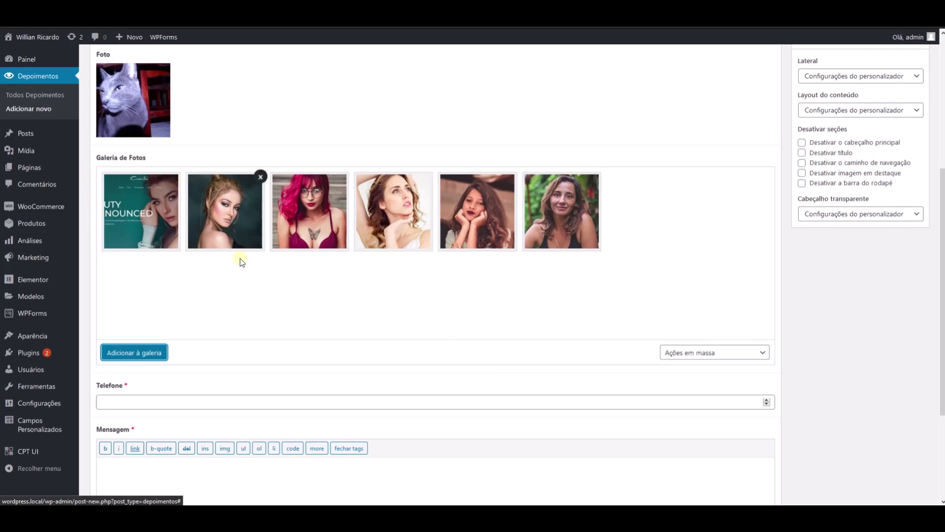
- Add a second batch, from the bottles image through the product images, to the gallery
click(143, 356)
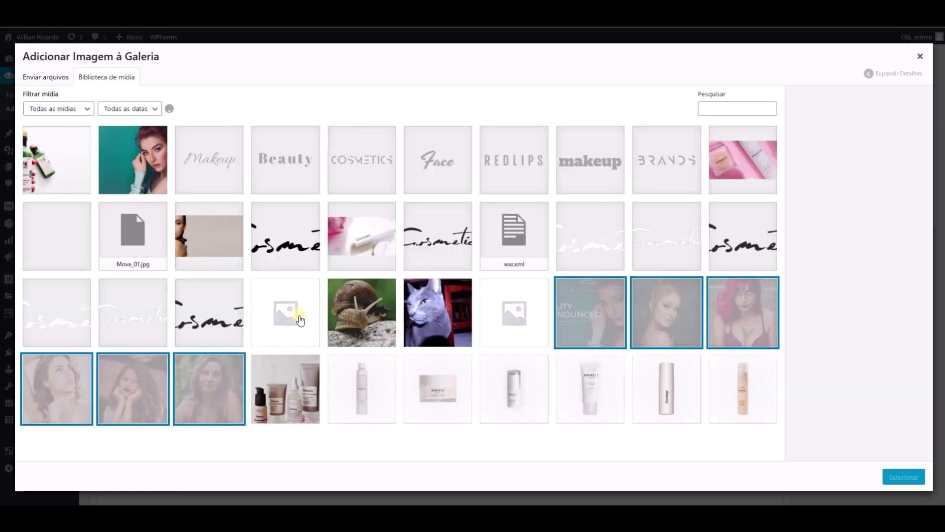
scroll(422, 376, down, 5)
scroll(458, 315, up, 3)
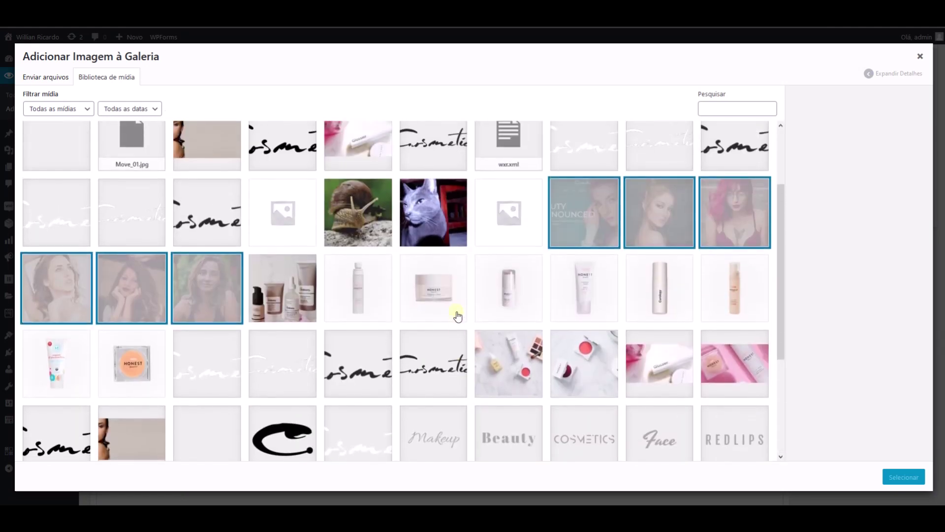
click(294, 301)
scroll(457, 410, down, 1)
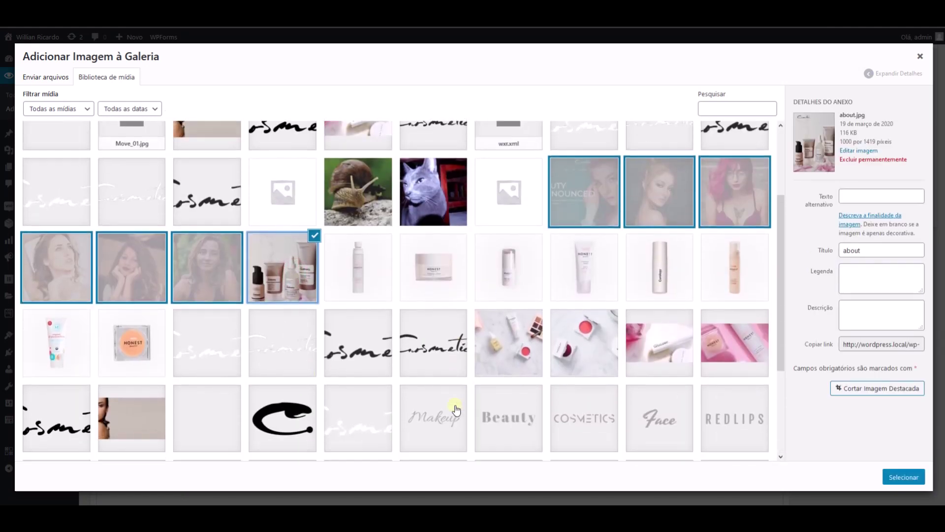
scroll(457, 409, down, 3)
shift+click(289, 442)
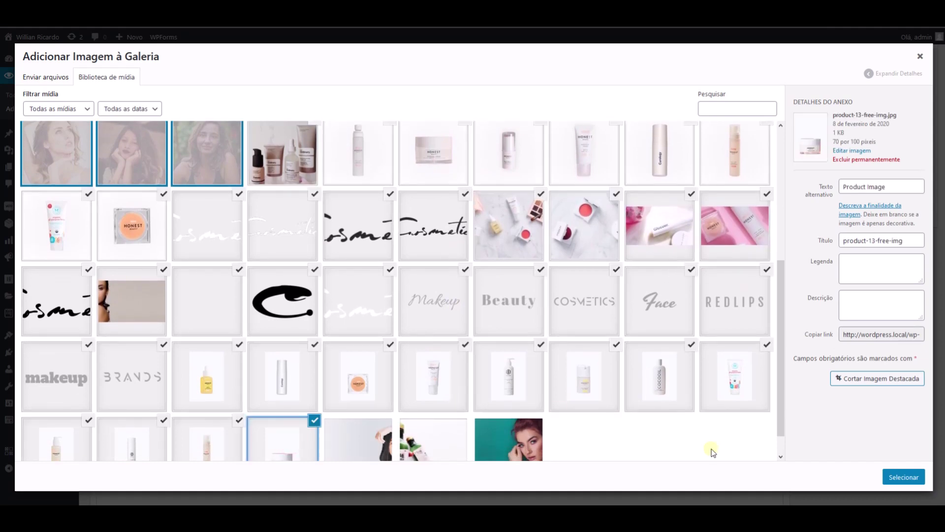
click(904, 476)
scroll(576, 294, down, 2)
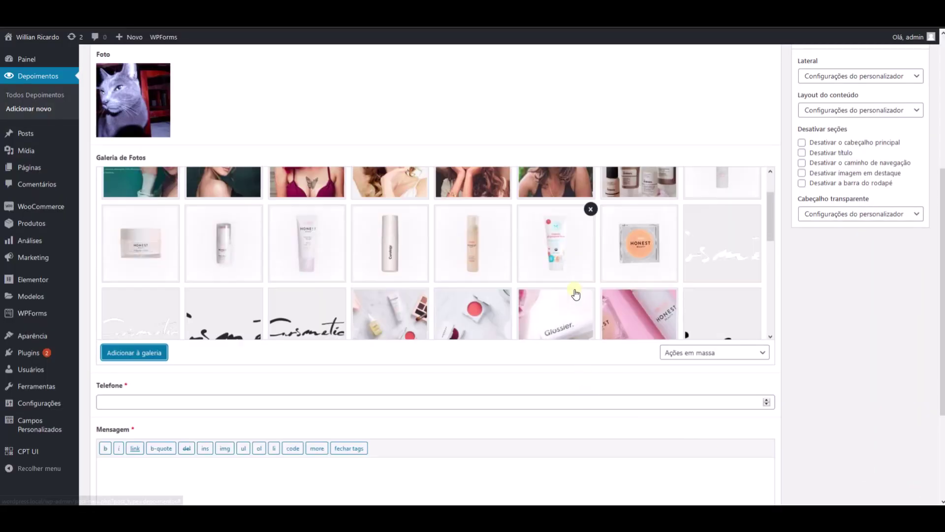
scroll(575, 294, down, 3)
scroll(581, 276, up, 8)
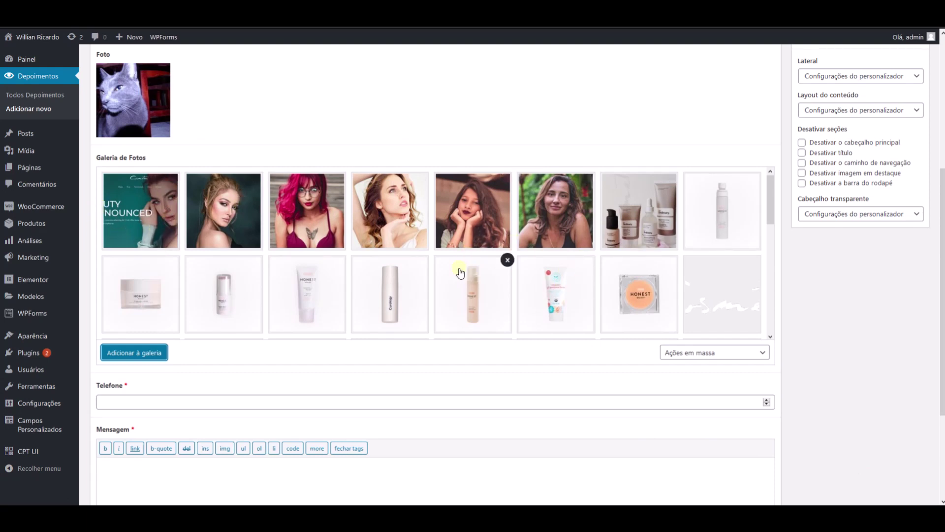
scroll(459, 273, down, 2)
- Enter the phone number in Telefone, adding an opening parenthesis so the mask formats it
scroll(386, 365, down, 2)
click(246, 291)
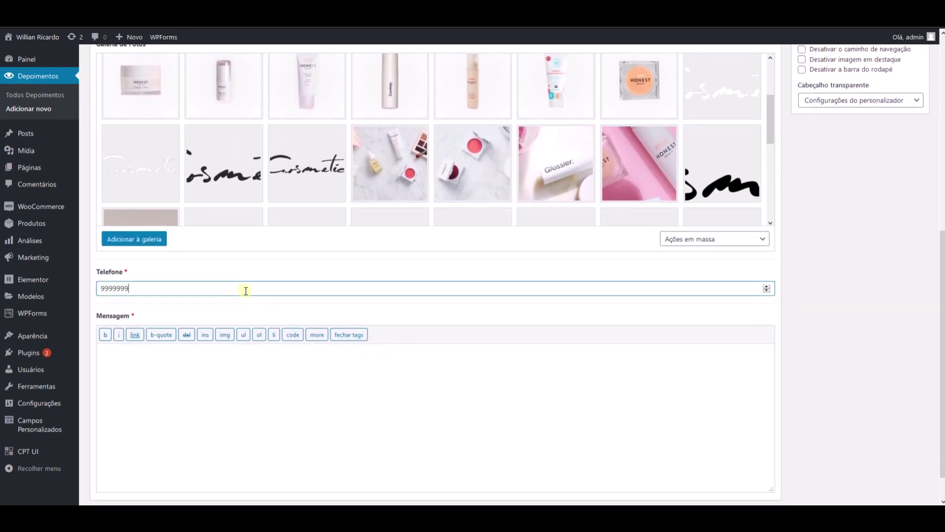
text(999999999)
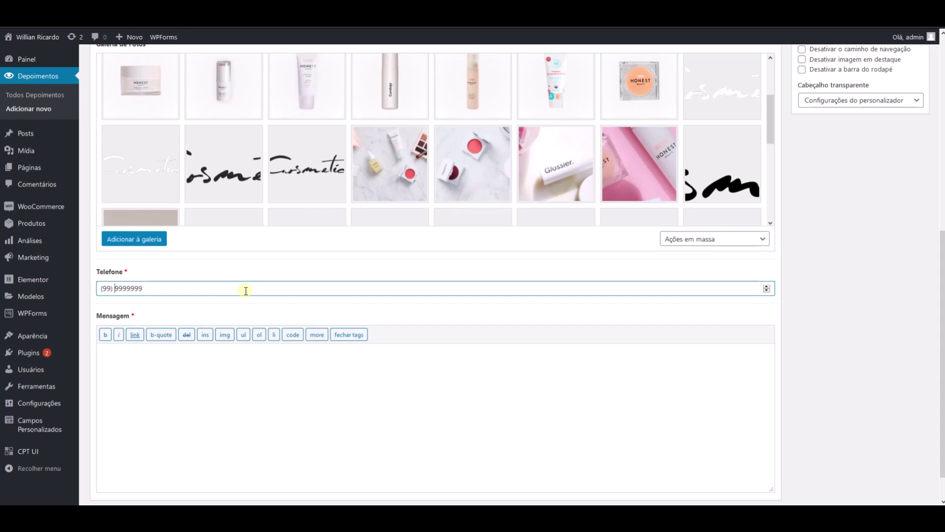
text( 9)
key(BackSpace)
key(BackSpace)
key(BackSpace)
key(BackSpace)
key(ctrl+a)
key(Home)
text(()
scroll(225, 315, down, 1)
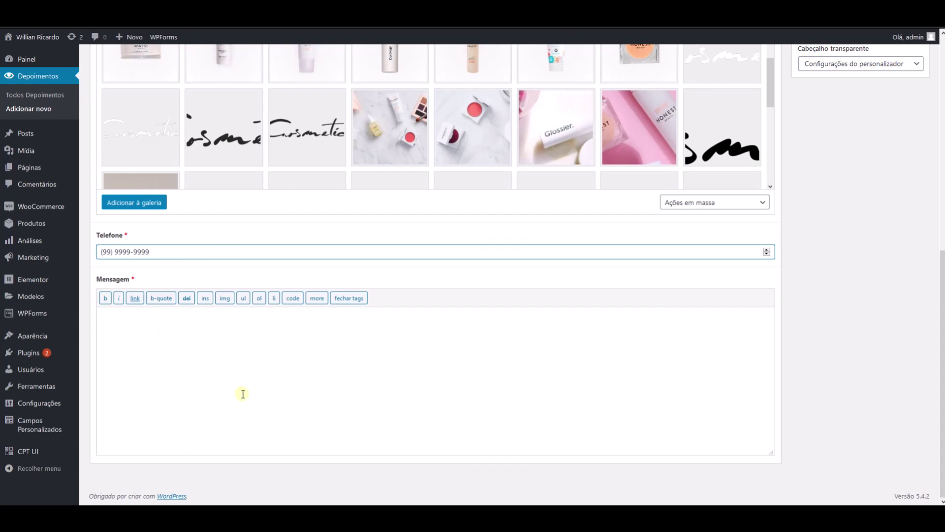
- Paste Lorem ipsum placeholder paragraphs into the Mensagem field
click(301, 427)
key(ctrl+v)
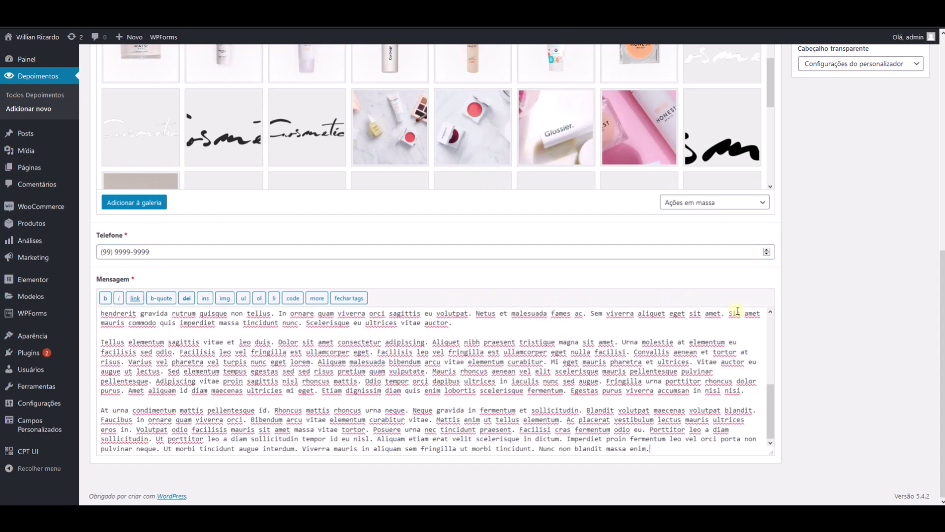
drag(769, 395, 776, 316)
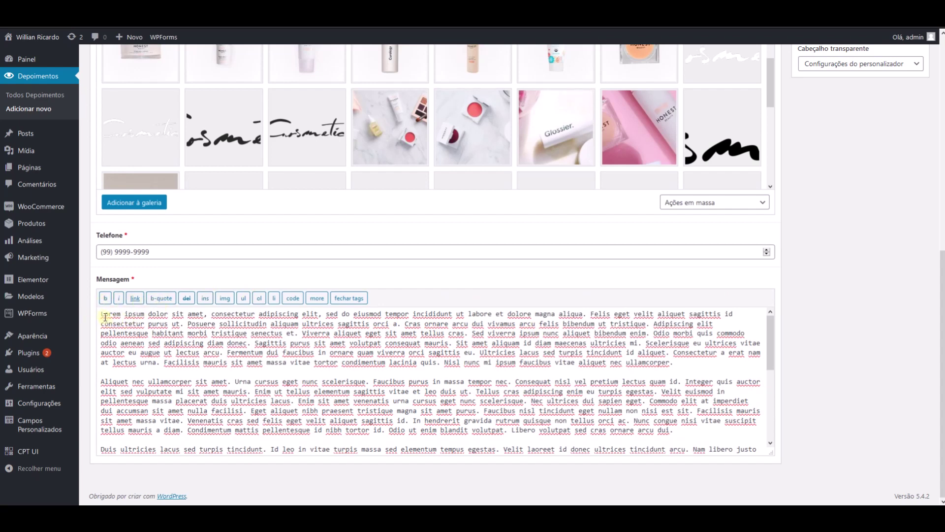
- Bold the first Mensagem paragraph with the 'b' quicktag, wrapping it in strong tags
drag(105, 317, 129, 373)
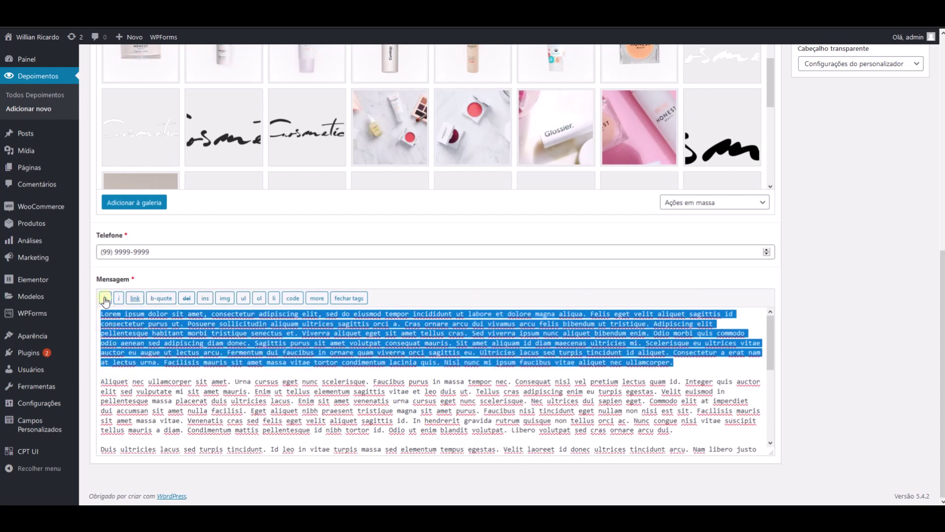
click(105, 298)
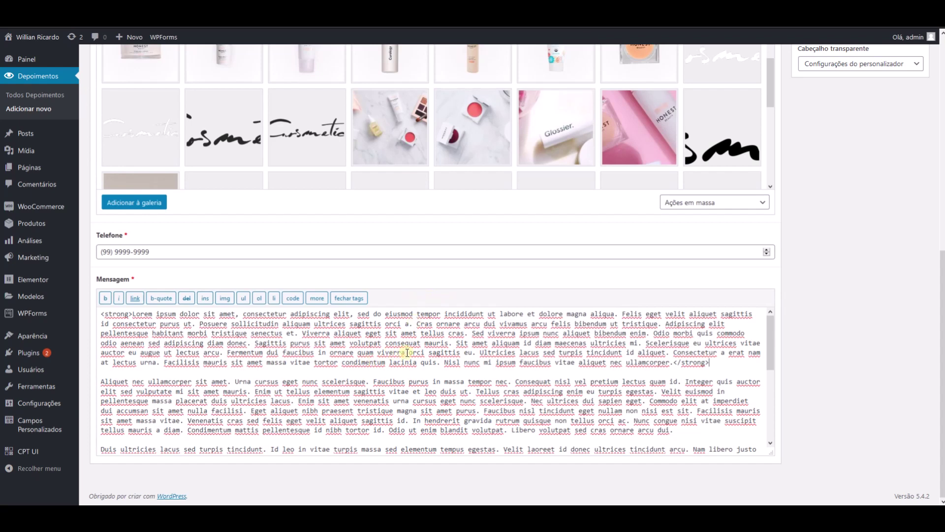
drag(767, 337, 767, 408)
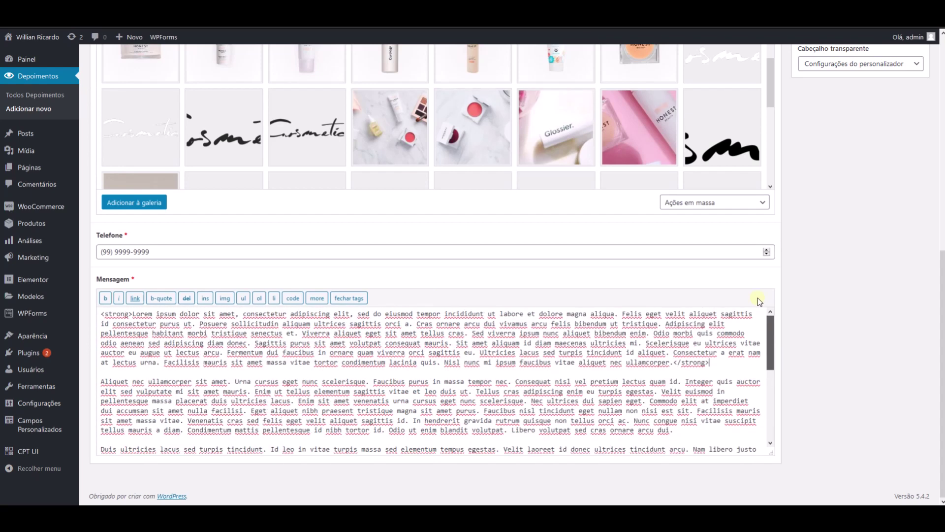
scroll(792, 257, up, 8)
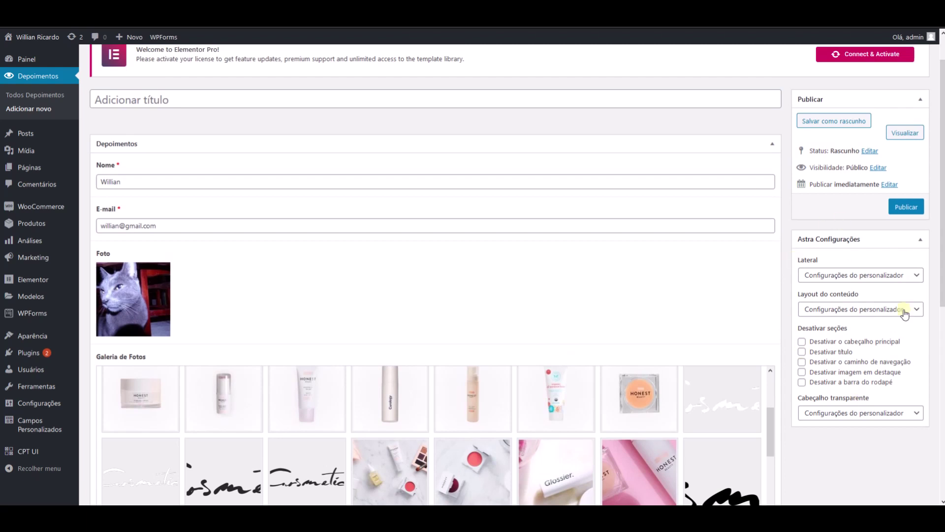
scroll(829, 379, down, 2)
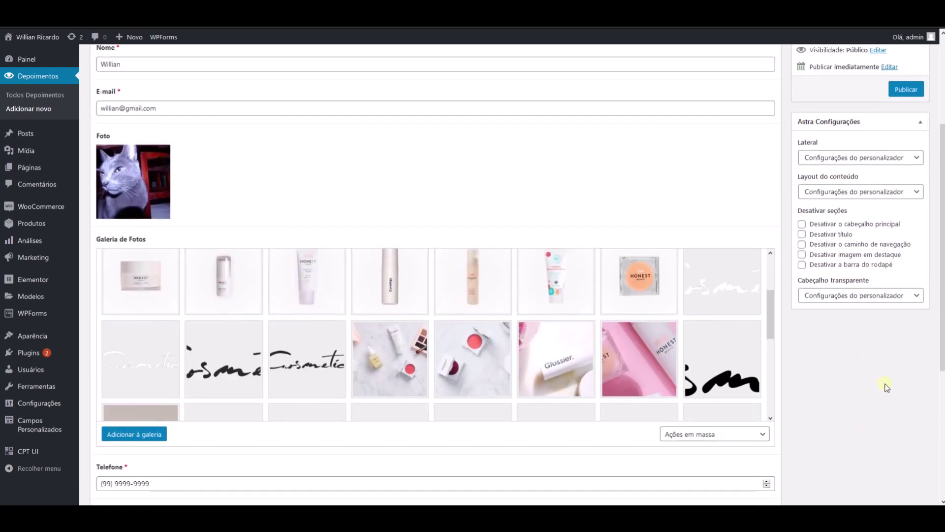
scroll(866, 374, up, 3)
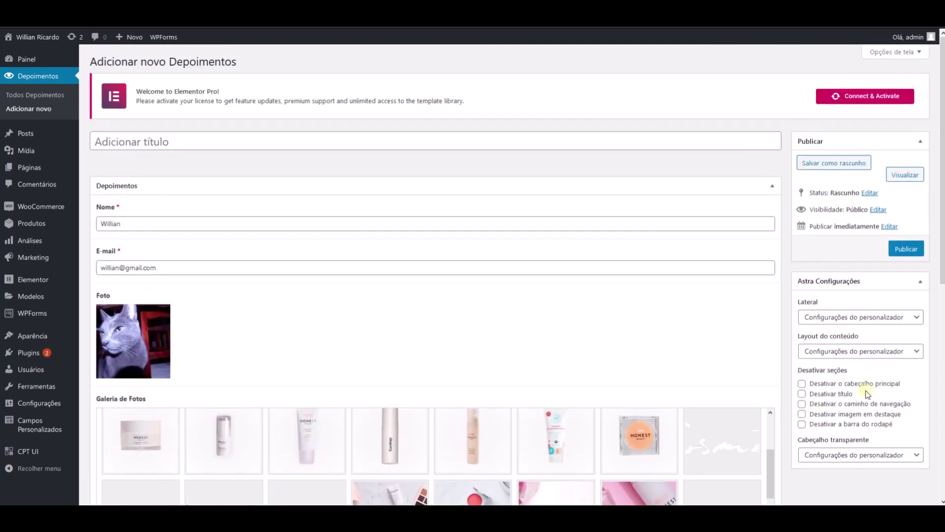
scroll(888, 475, down, 4)
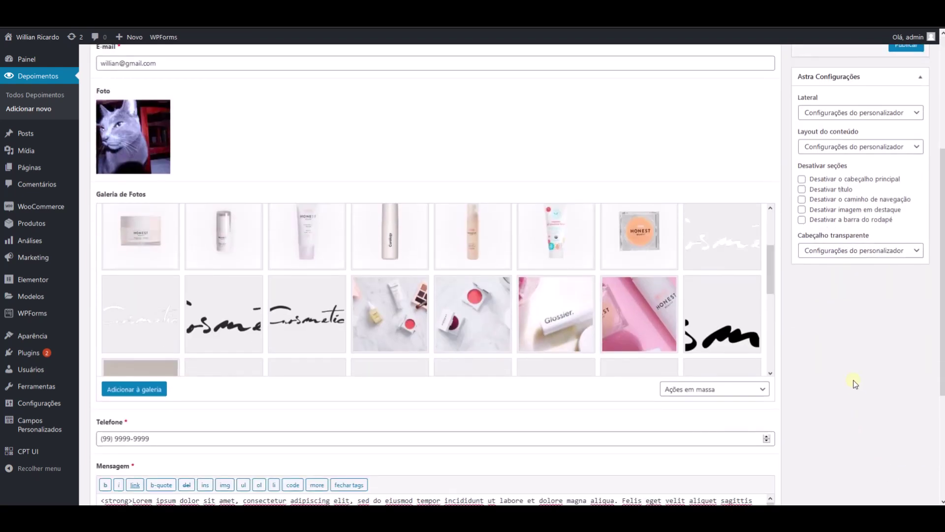
scroll(854, 382, up, 2)
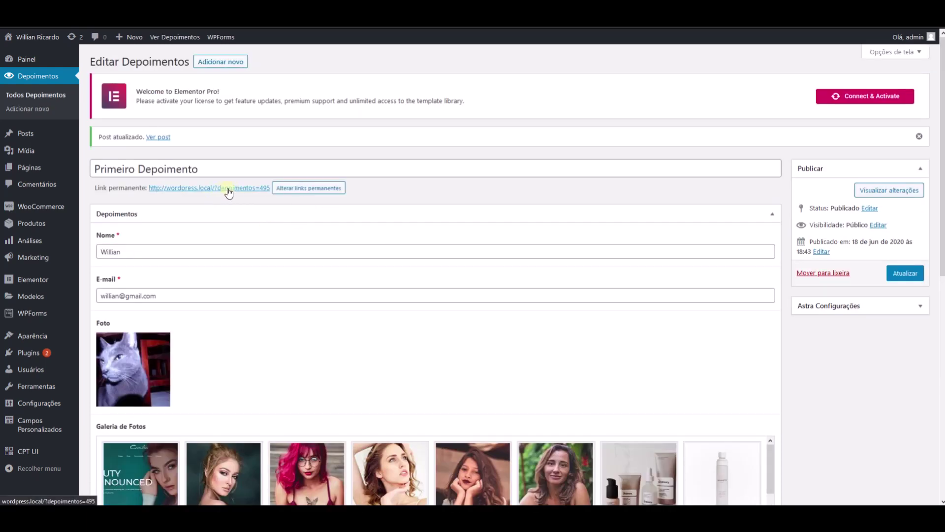
- Switch permalinks to Nome do post with category base 'categoria' and save the settings
click(291, 190)
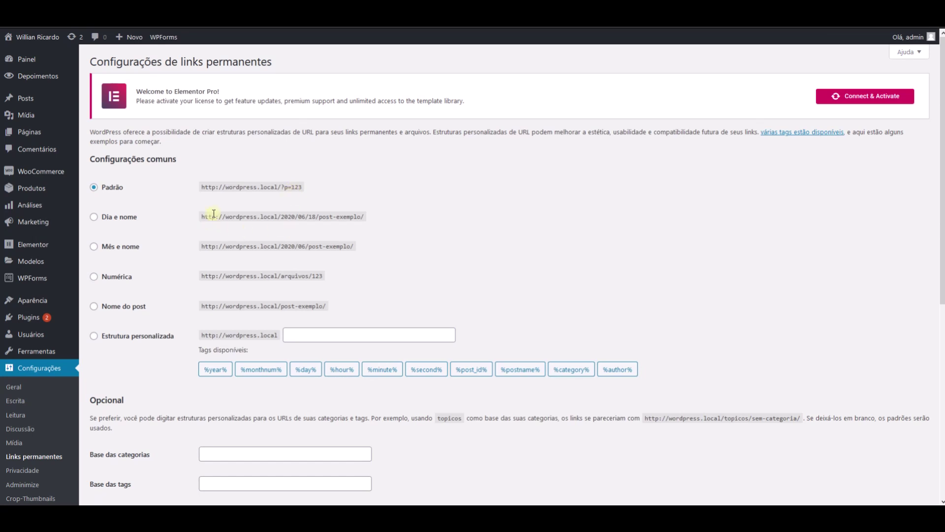
drag(302, 187, 283, 187)
click(93, 308)
scroll(161, 306, down, 3)
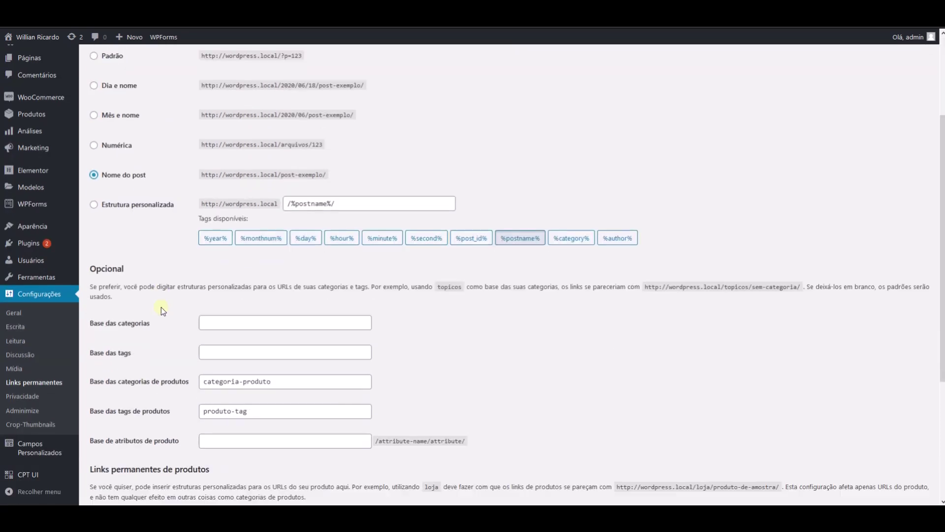
scroll(208, 268, up, 2)
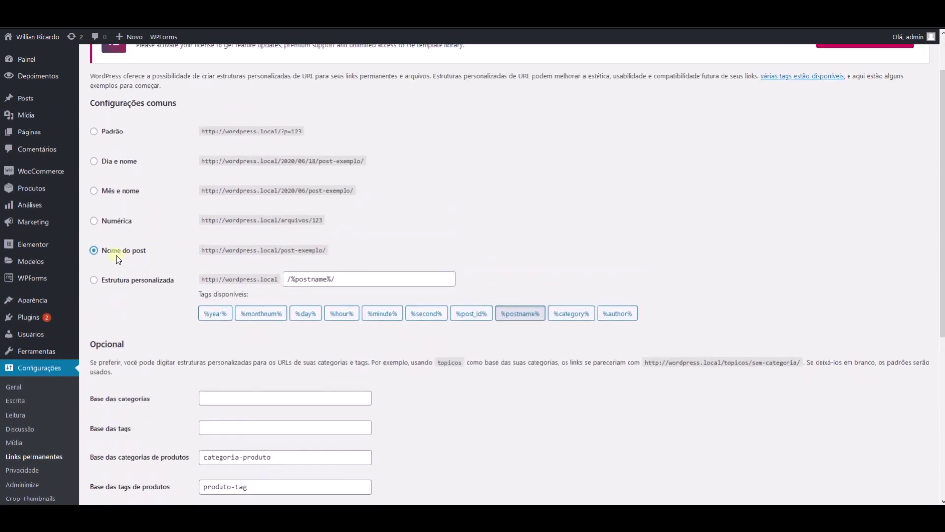
scroll(232, 392, down, 2)
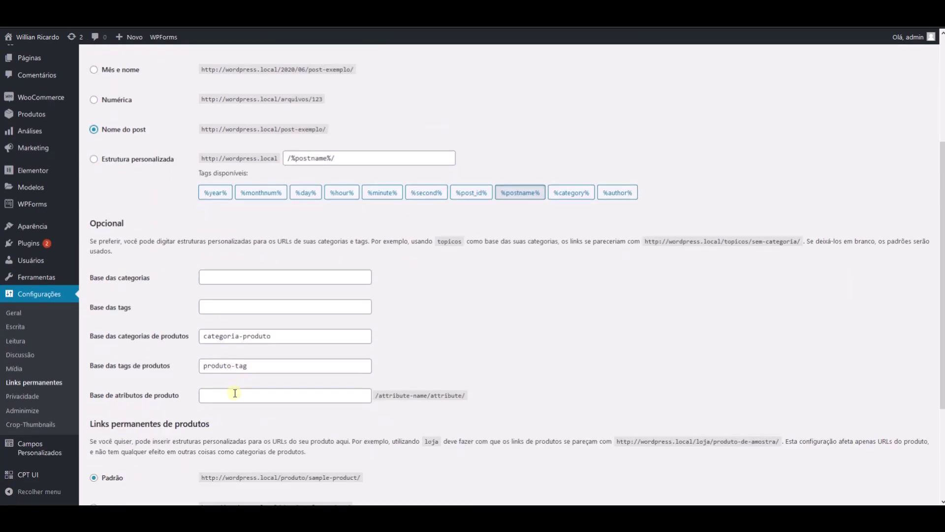
click(232, 246)
text(ca)
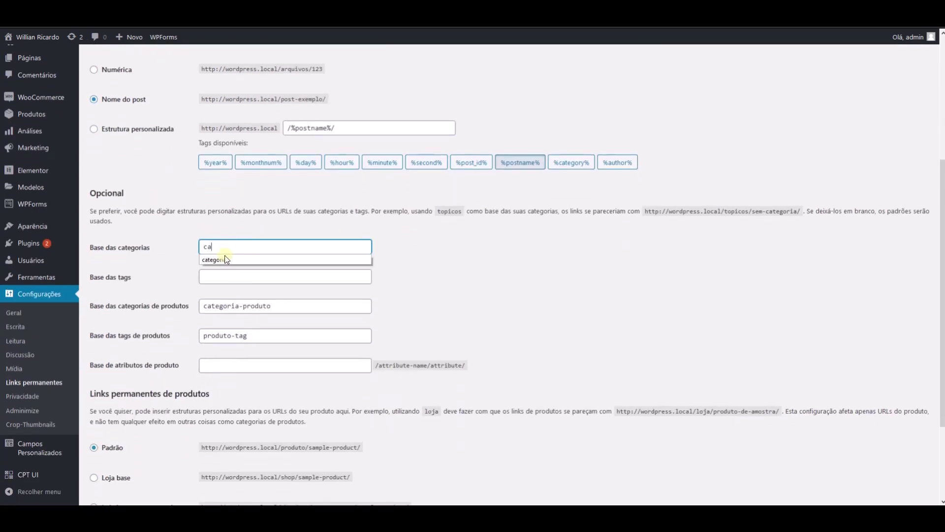
click(221, 260)
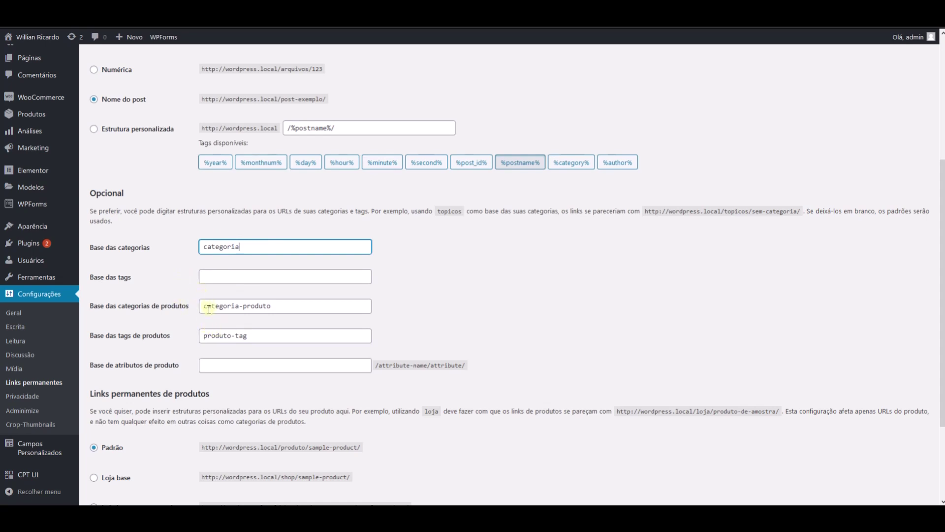
scroll(224, 318, down, 3)
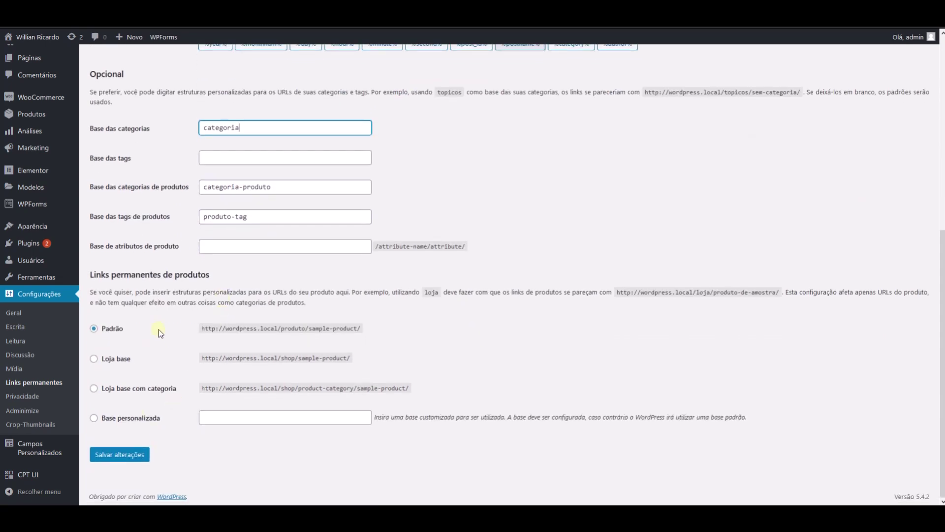
click(127, 454)
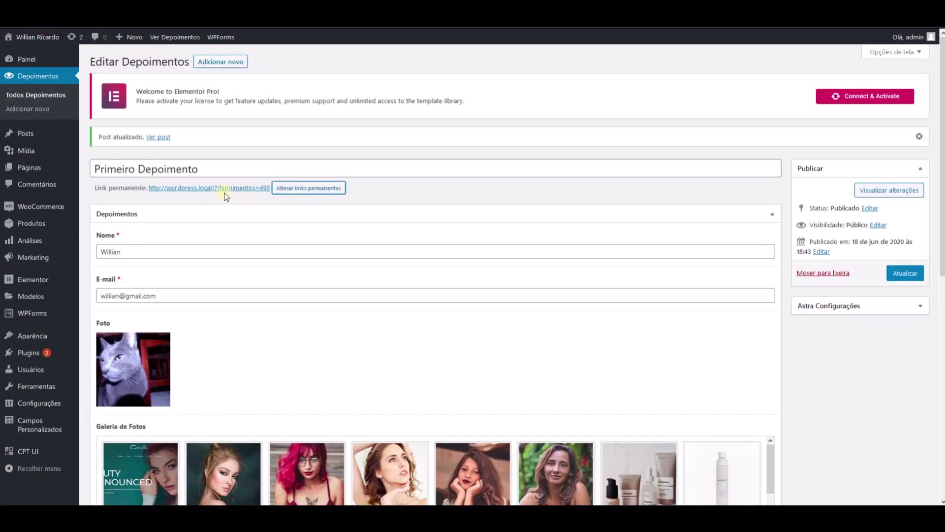
- Replace the 495 slug with primeiro-depoimento, update the testimonial and view it on the site
click(261, 190)
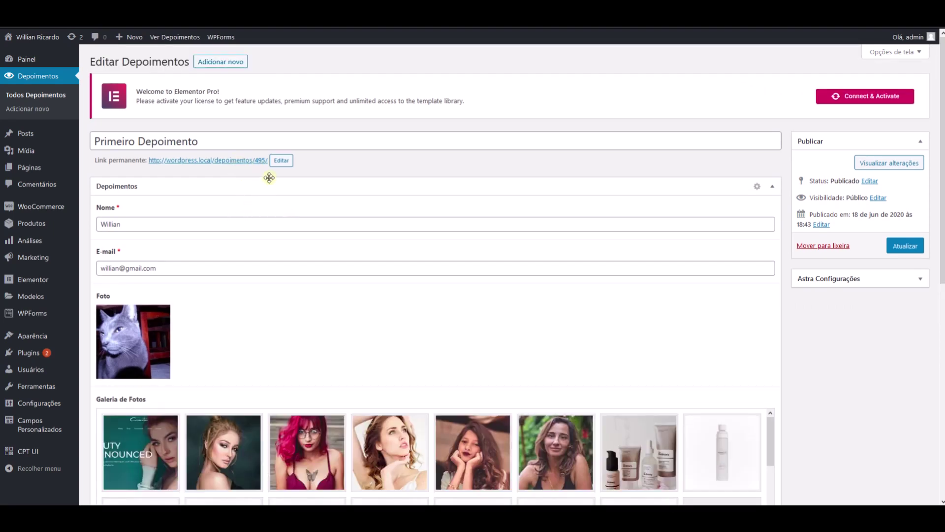
click(279, 165)
double_click(280, 162)
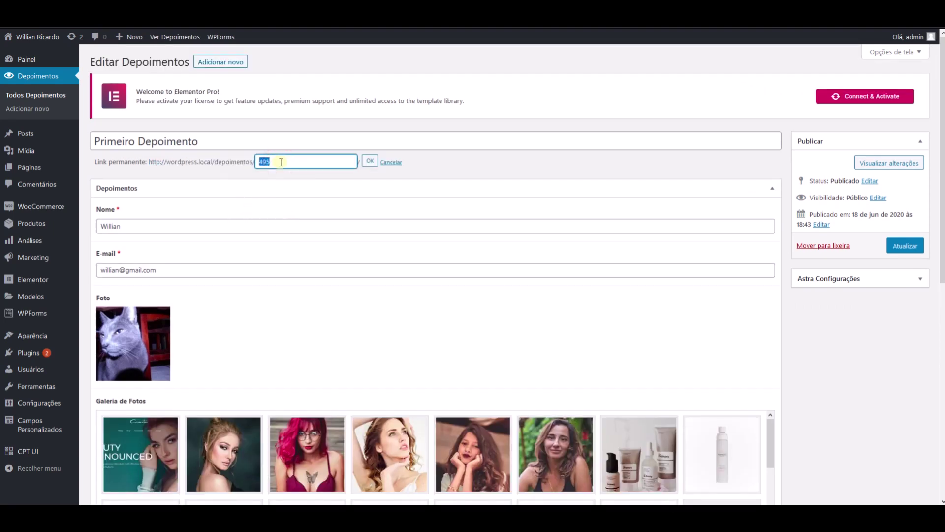
key(BackSpace)
click(369, 161)
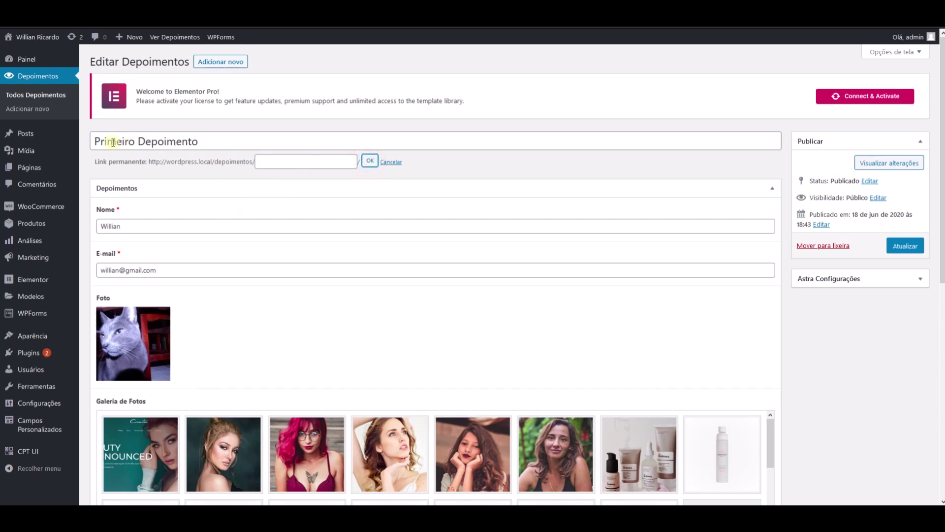
click(903, 245)
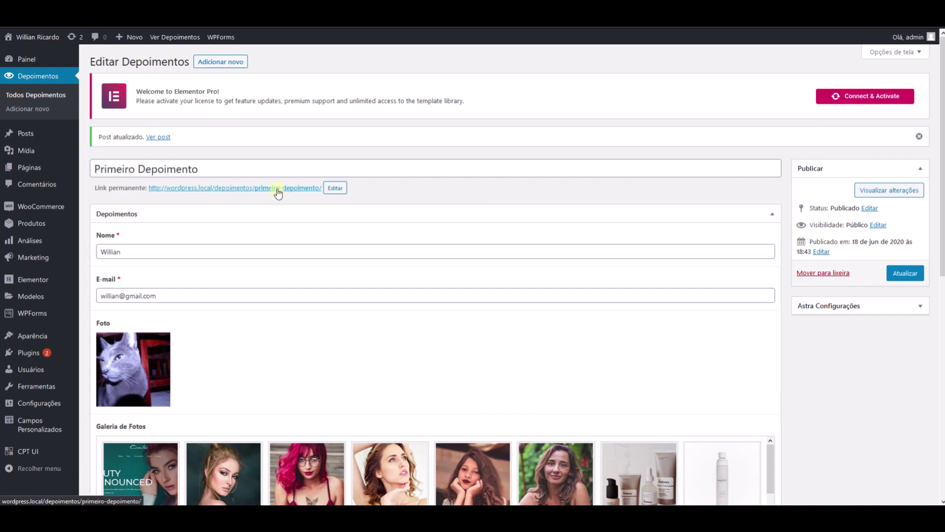
click(278, 190)
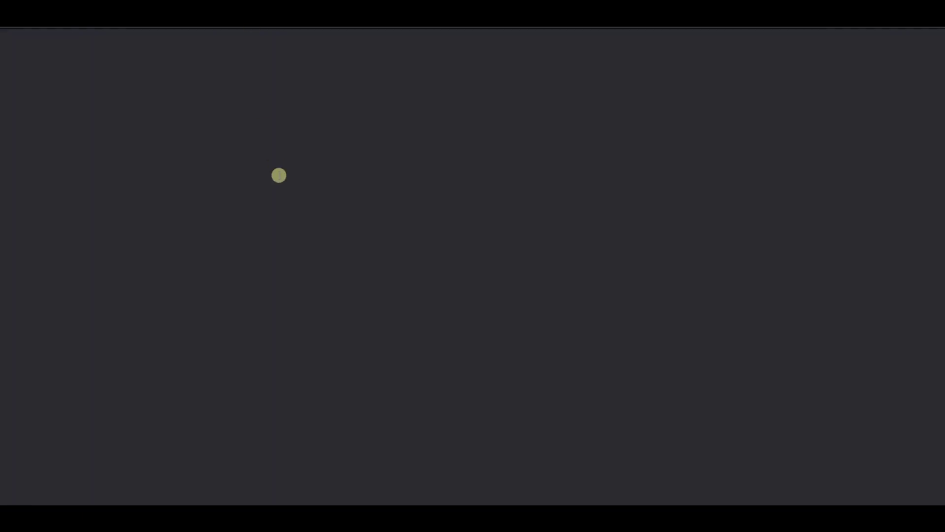